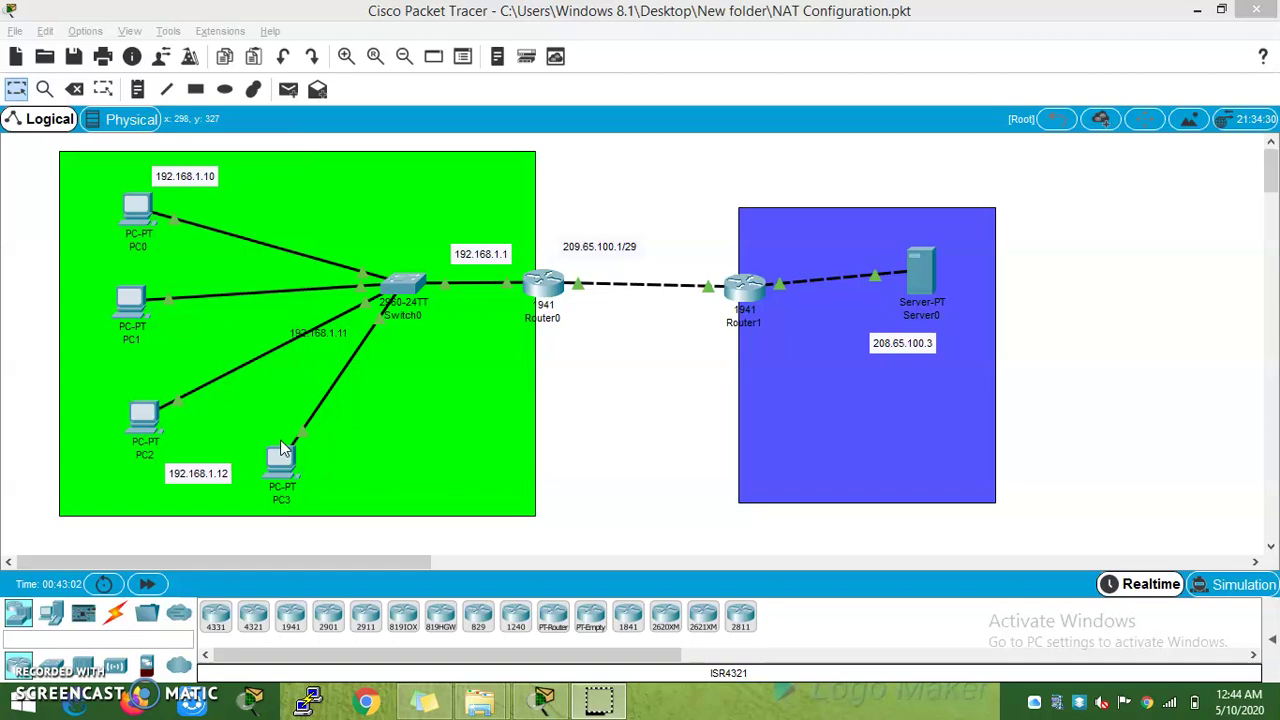
# Step: Nudge Router0 slightly left on the topology
pyautogui.click(543, 293)
pyautogui.moveTo(543, 293); pyautogui.dragTo(537, 295)
pyautogui.click(1097, 325)
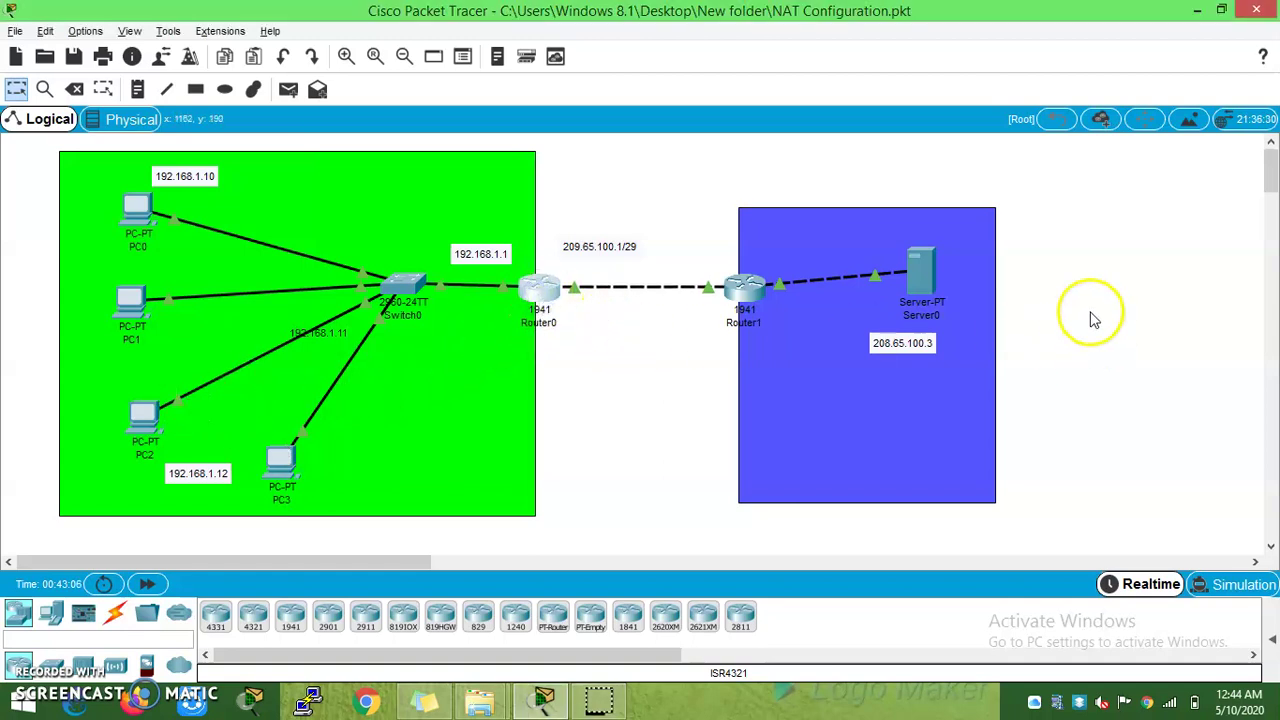
pyautogui.click(903, 392)
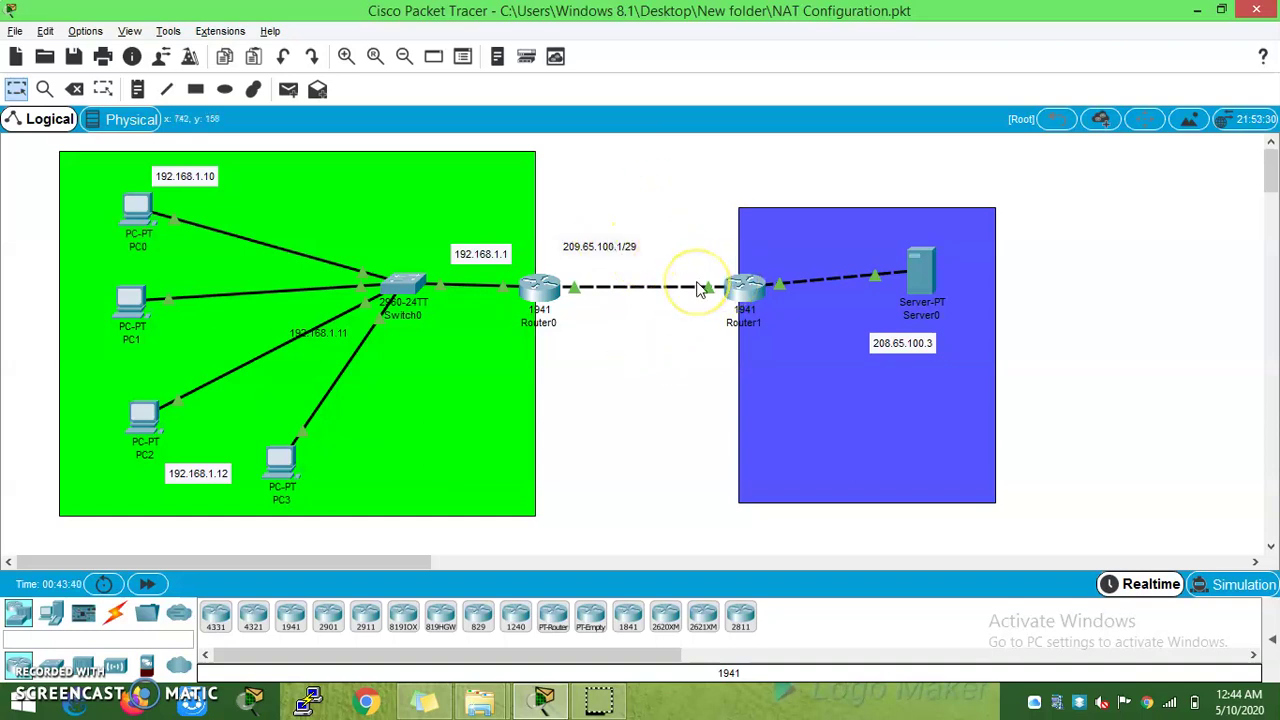
pyautogui.moveTo(700, 288)
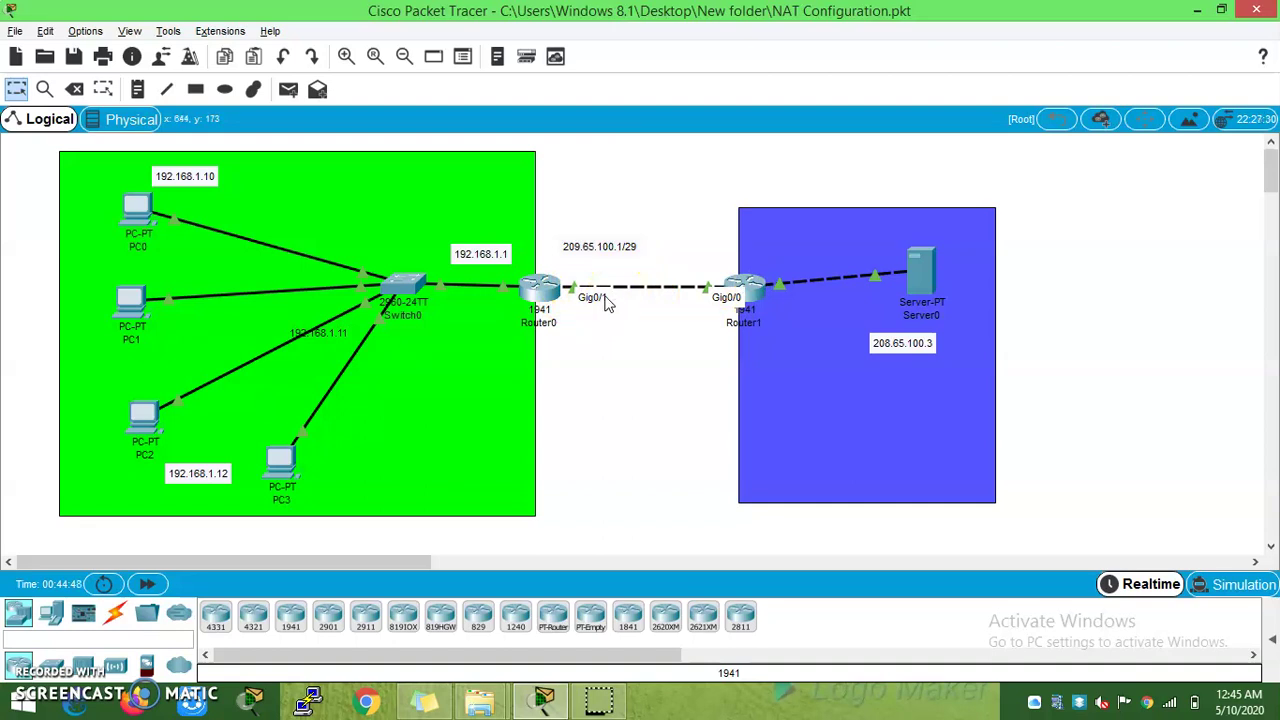
pyautogui.moveTo(603, 302); pyautogui.dragTo(572, 301)
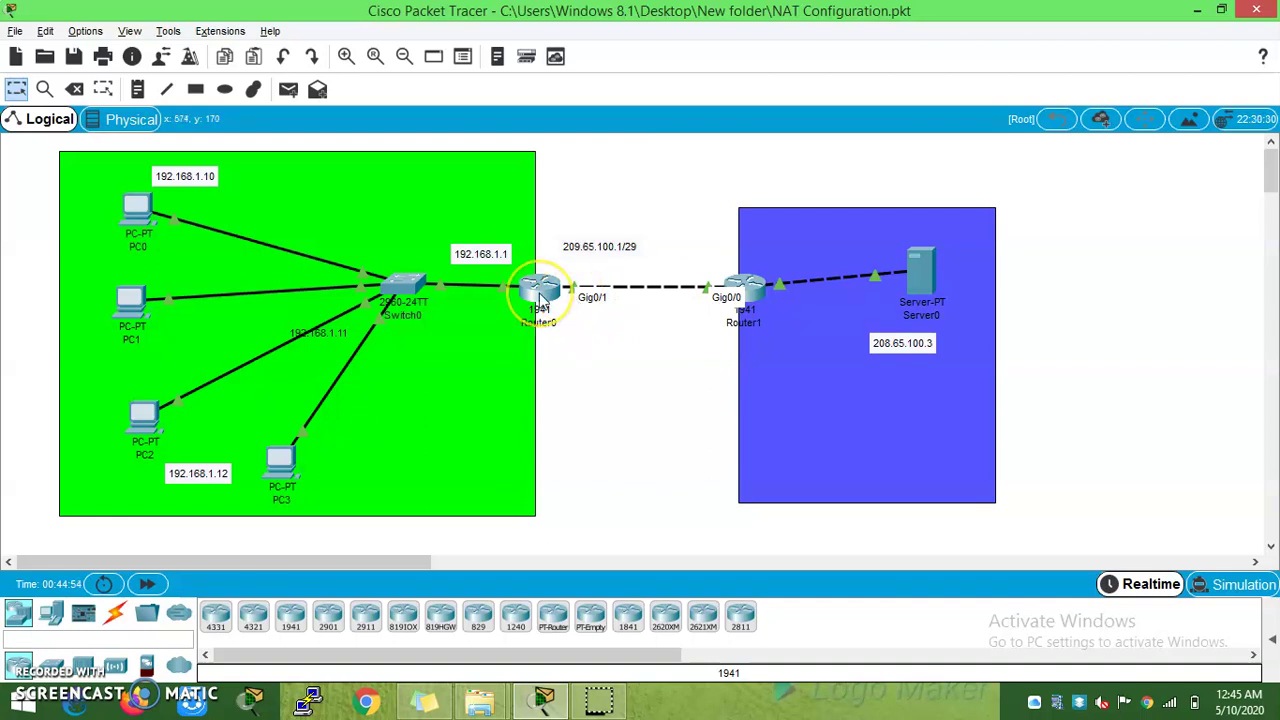
pyautogui.click(540, 298)
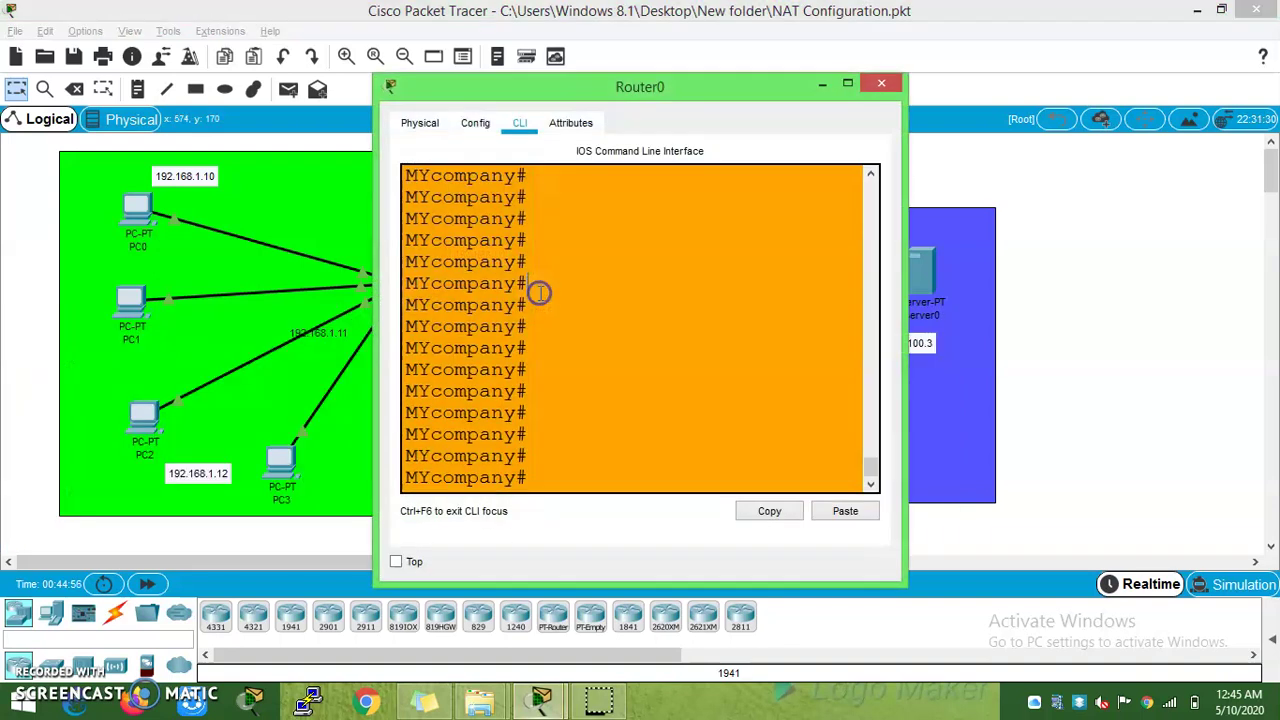
pyautogui.click(838, 86)
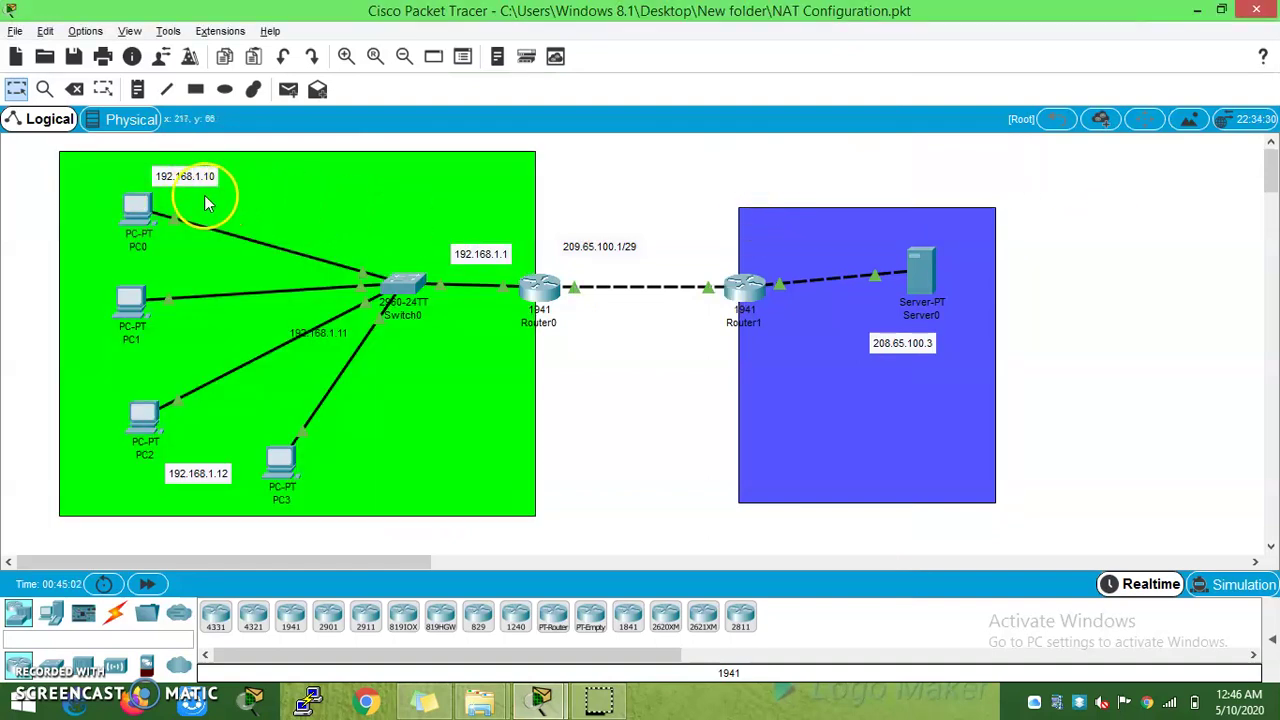
# Step: In PC0's full-screen command prompt, rerun ping 209.65.100.3 and abort it with Ctrl+C
pyautogui.click(138, 207)
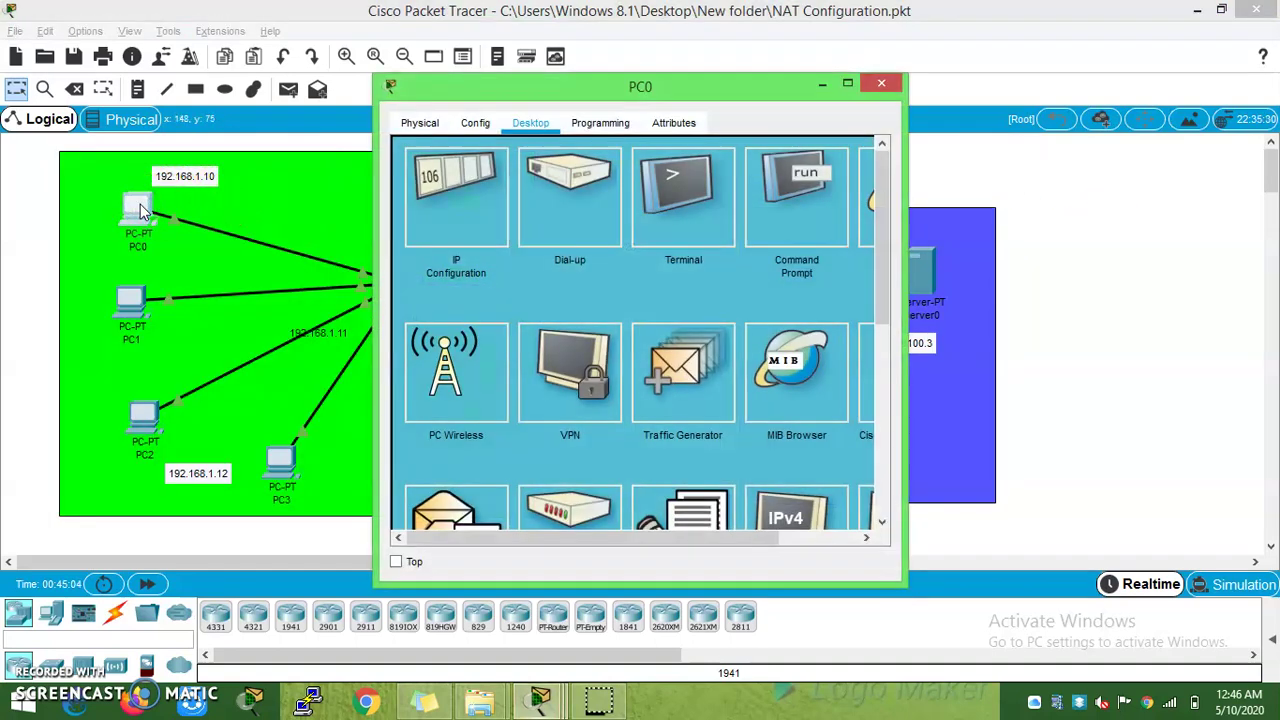
pyautogui.click(860, 82)
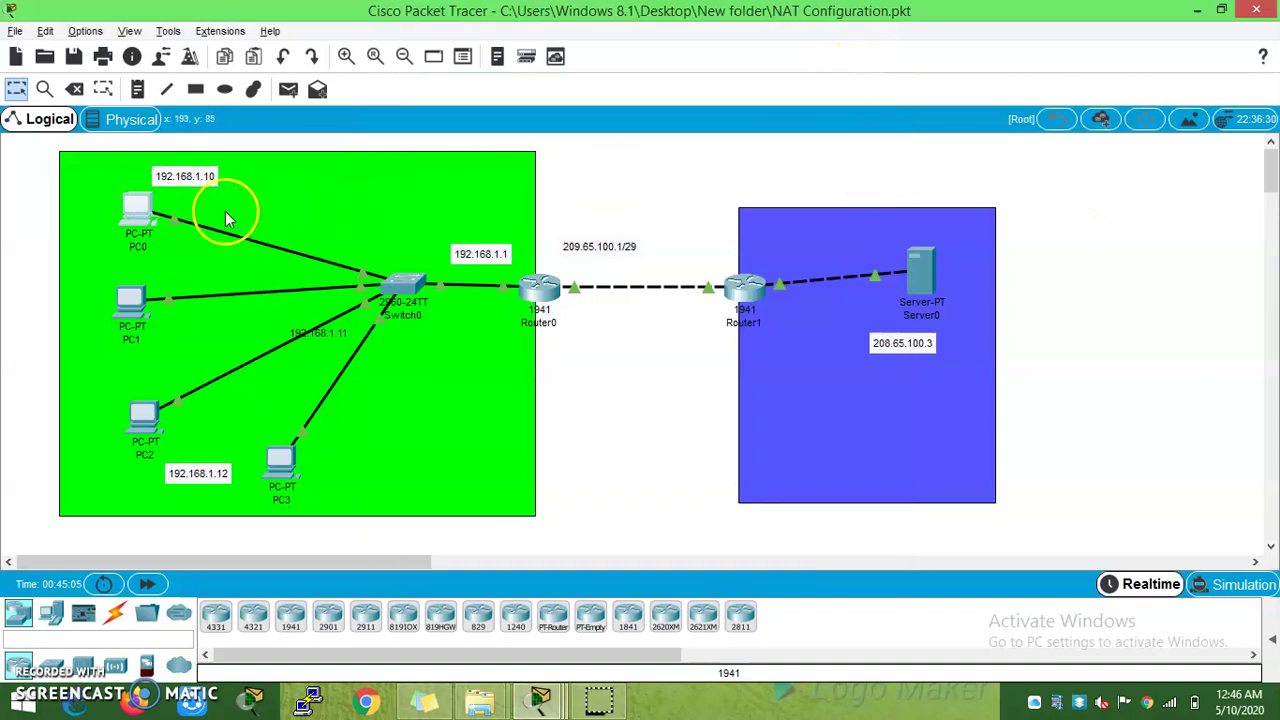
pyautogui.click(135, 207)
pyautogui.click(796, 195)
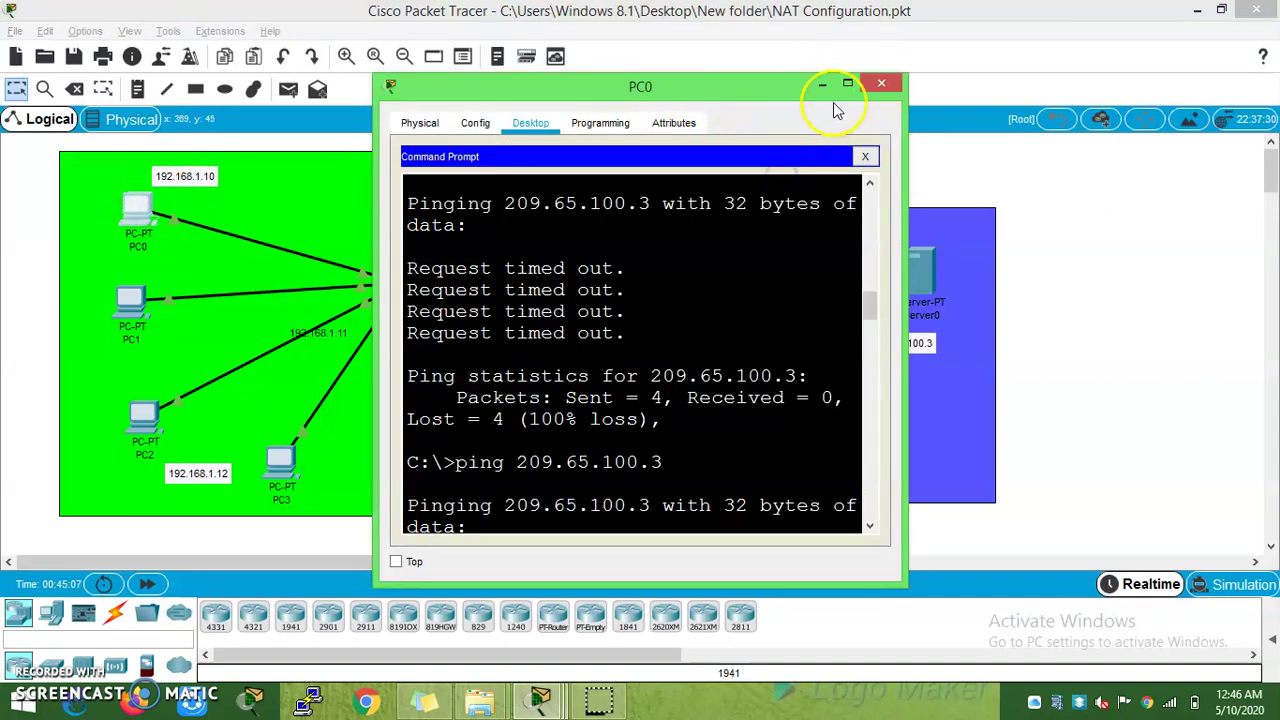
pyautogui.click(847, 83)
pyautogui.press('Up')
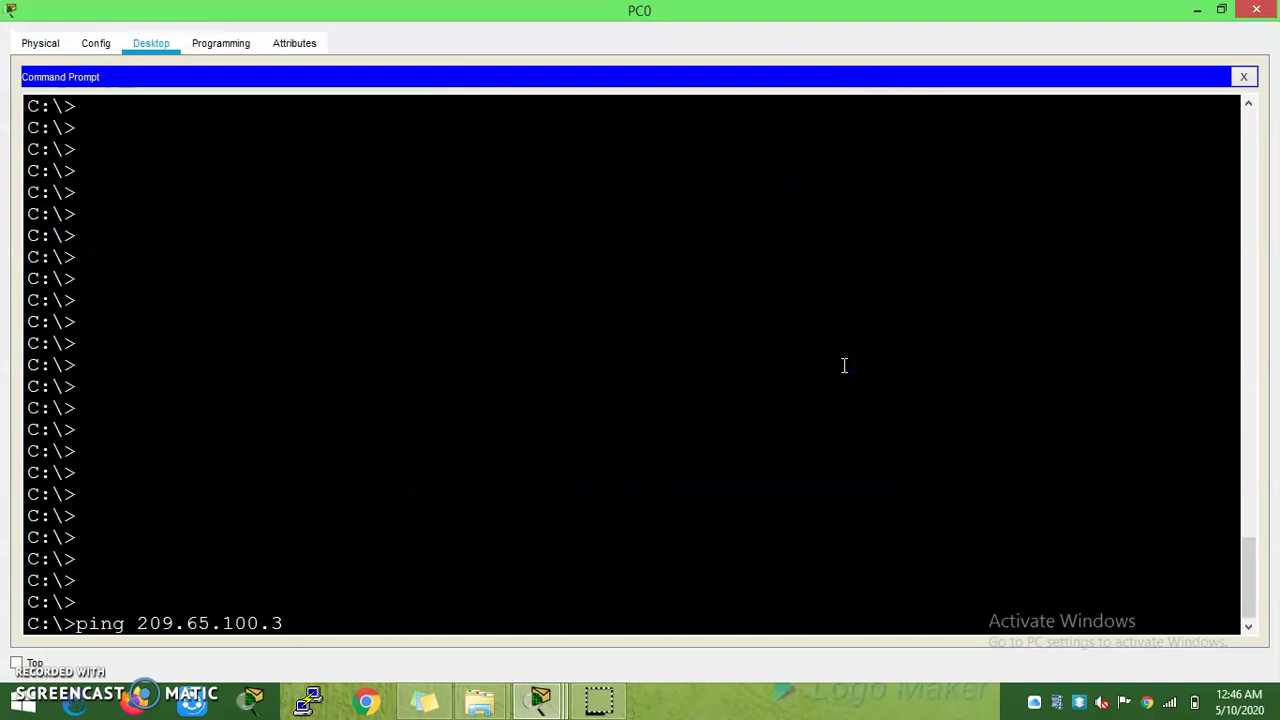
pyautogui.press('Return')
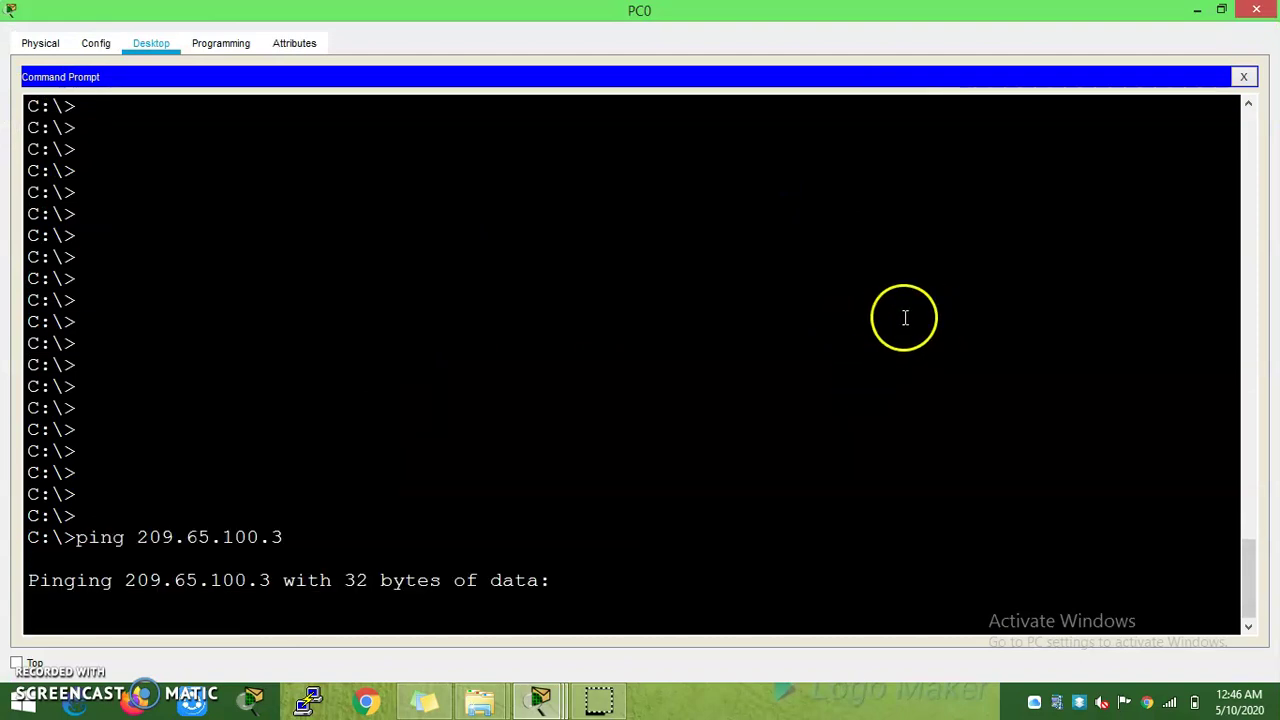
pyautogui.hotkey('ctrl', 'c')
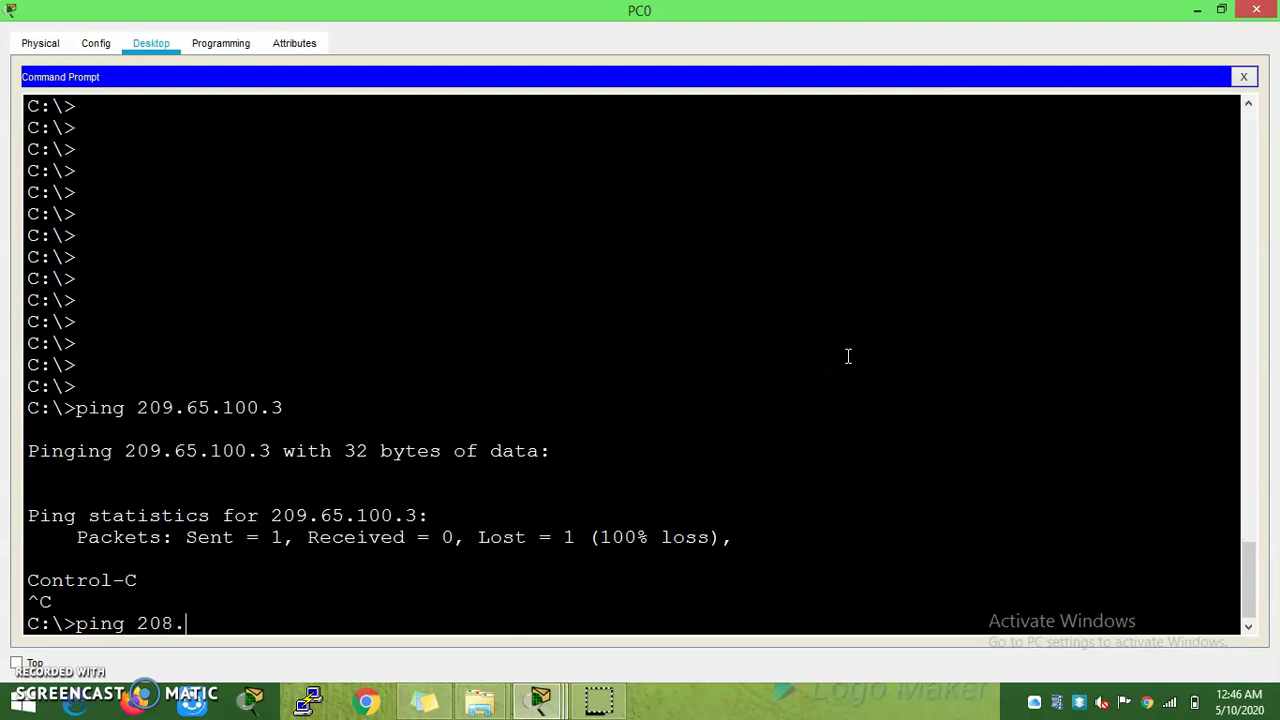
# Step: Ping the server at 208.65.100.3 from PC0
pyautogui.write('ping 208.65.100.3')
pyautogui.press('Return')
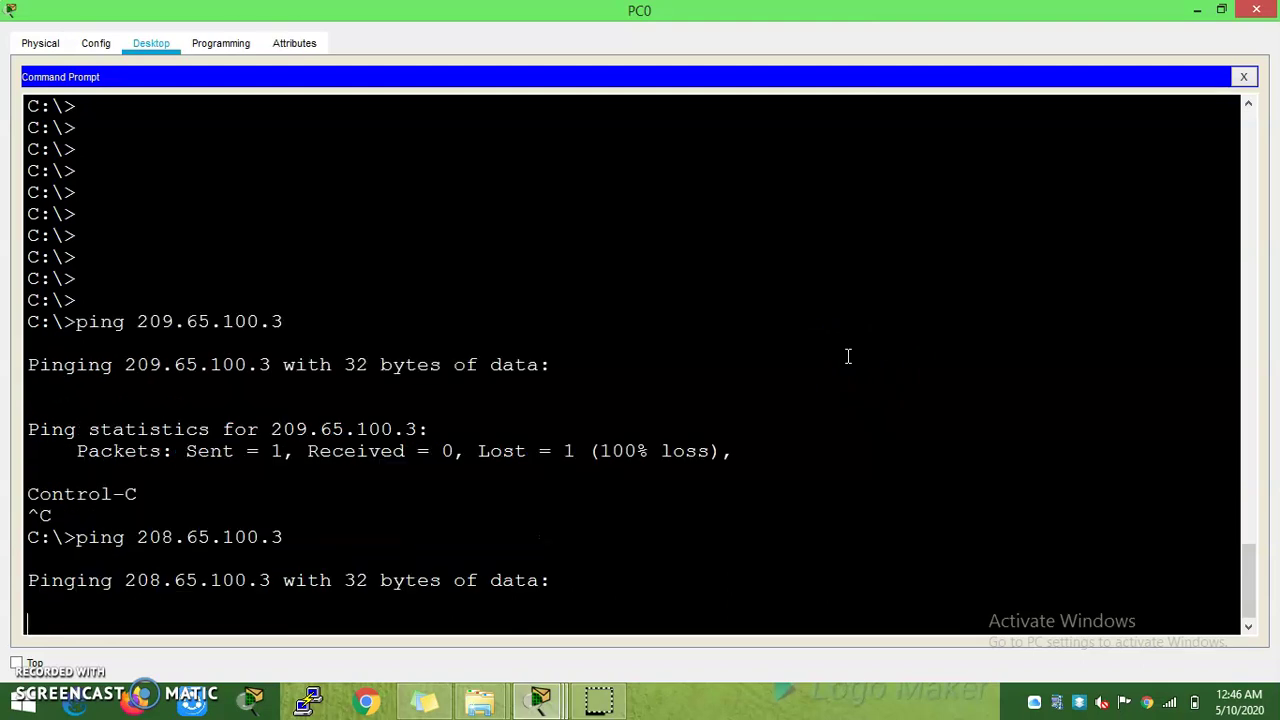
pyautogui.click(1190, 9)
# Step: Display Router0's running configuration with sh run in a full-screen CLI
pyautogui.click(557, 296)
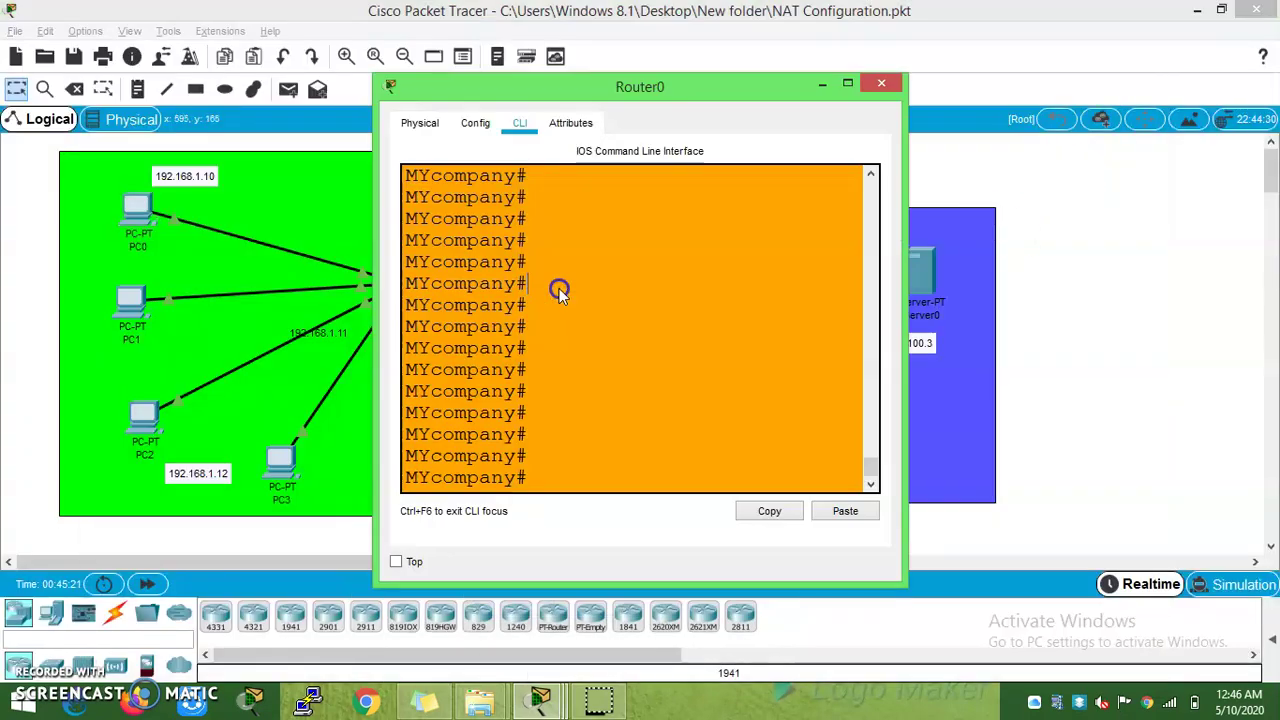
pyautogui.click(849, 84)
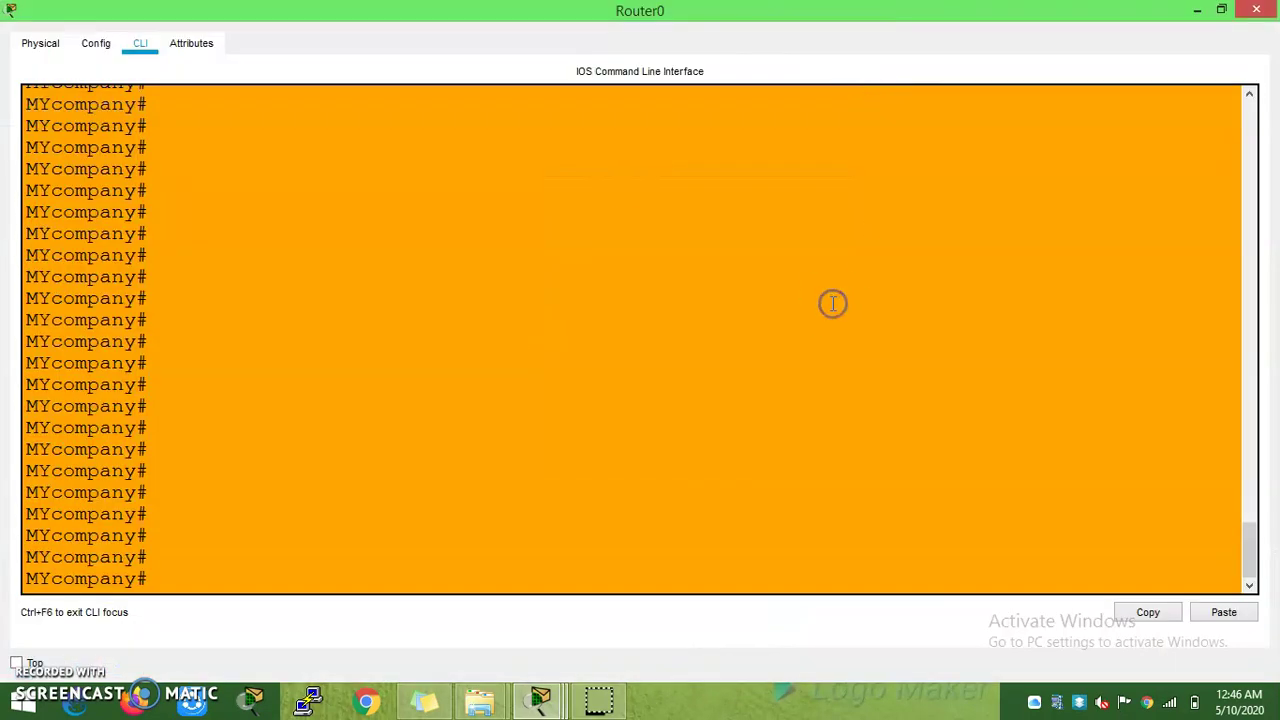
pyautogui.write('s')
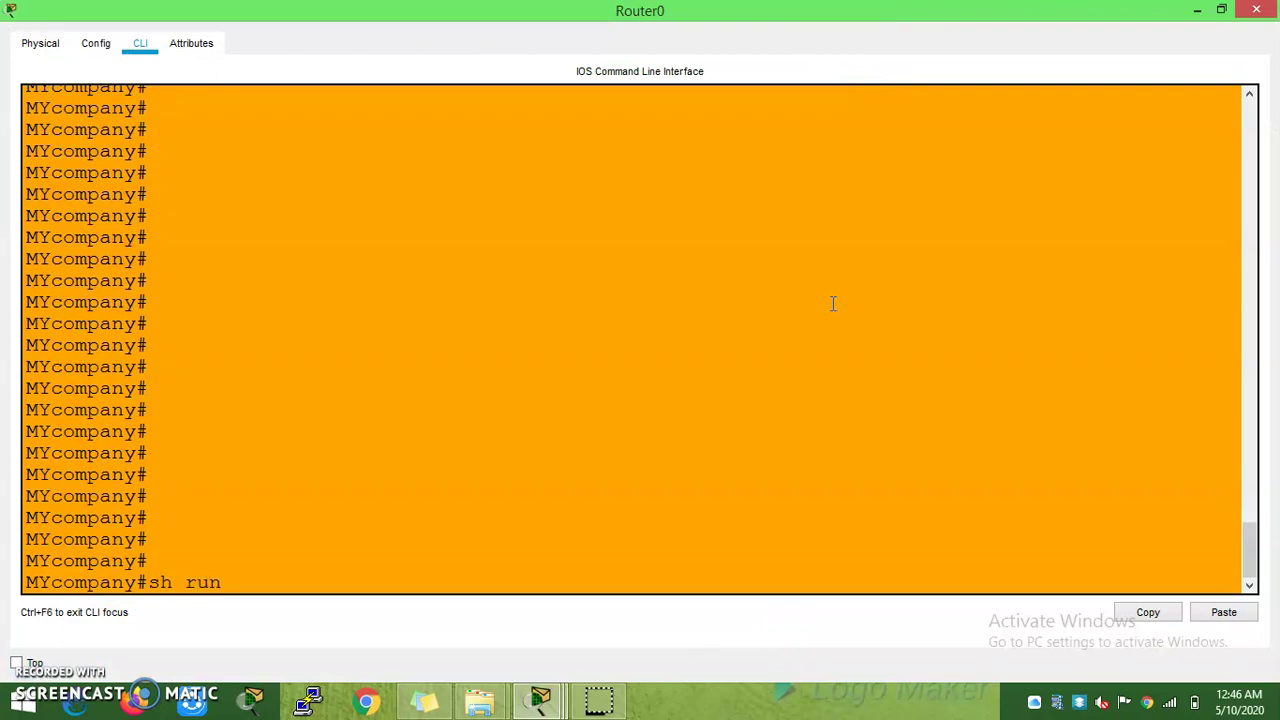
pyautogui.write('h run')
pyautogui.press('Return')
pyautogui.press('Return')
pyautogui.press('Return')
pyautogui.press('Return')
pyautogui.press('Return')
pyautogui.press('Return')
pyautogui.press('Return')
pyautogui.press('Return')
pyautogui.press('Return')
pyautogui.press('Return')
pyautogui.press('Return')
pyautogui.press('Return')
pyautogui.press('Return')
pyautogui.press('Return')
pyautogui.press('Return')
pyautogui.press('Return')
pyautogui.press('Return')
pyautogui.press('Return')
pyautogui.press('Return')
pyautogui.press('Return')
pyautogui.press('Return')
pyautogui.press('Return')
pyautogui.press('Return')
pyautogui.press('Return')
pyautogui.press('Return')
pyautogui.press('Return')
pyautogui.press('Return')
pyautogui.press('Return')
pyautogui.press('Return')
pyautogui.press('Return')
pyautogui.press('Return')
pyautogui.press('Return')
pyautogui.press('Return')
pyautogui.press('Return')
pyautogui.press('Return')
pyautogui.press('Return')
pyautogui.press('Return')
pyautogui.press('Return')
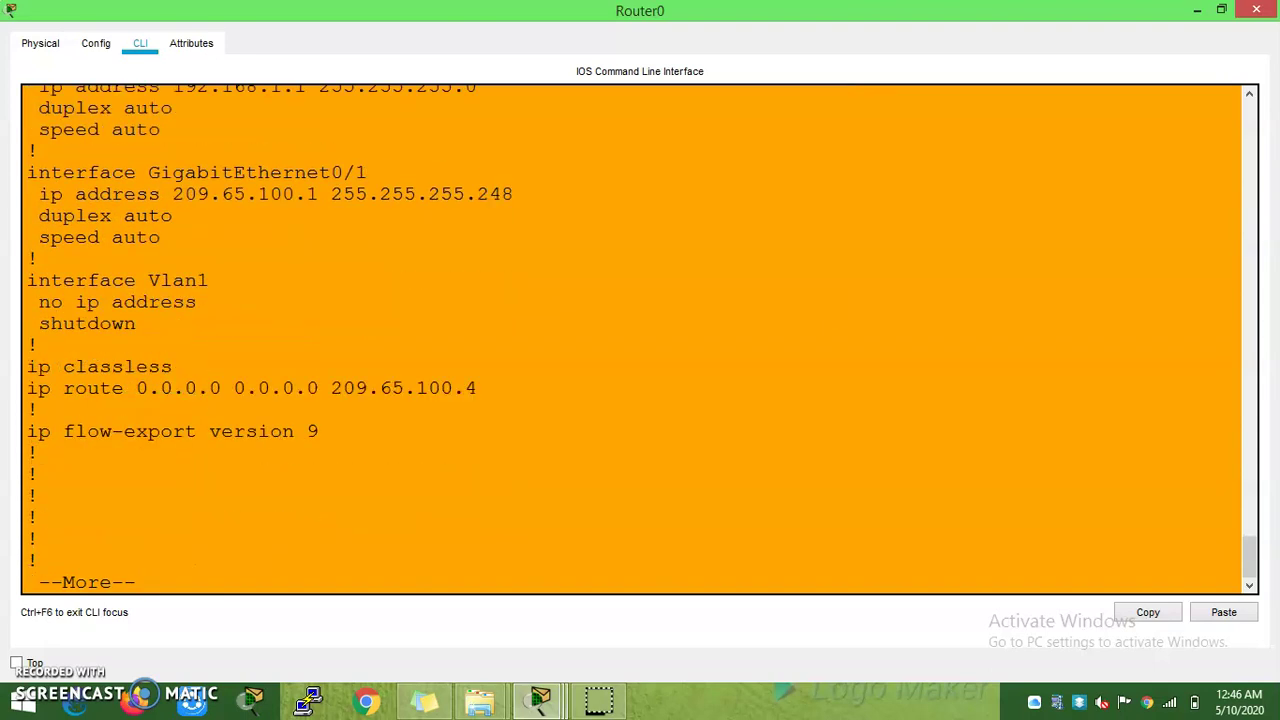
# Step: Highlight the default route via 209.65.100.4 and page through the rest of the configuration
pyautogui.moveTo(27, 388); pyautogui.dragTo(496, 384)
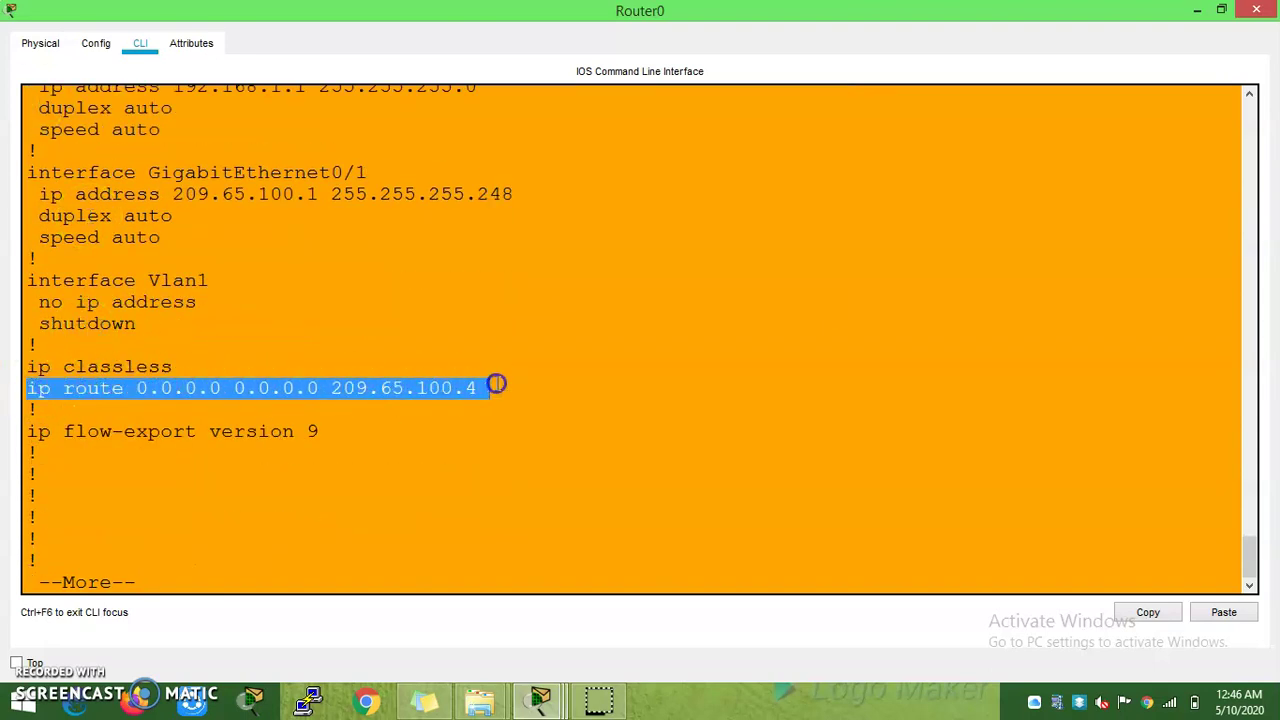
pyautogui.click(414, 400)
pyautogui.moveTo(486, 386); pyautogui.dragTo(176, 380)
pyautogui.click(457, 431)
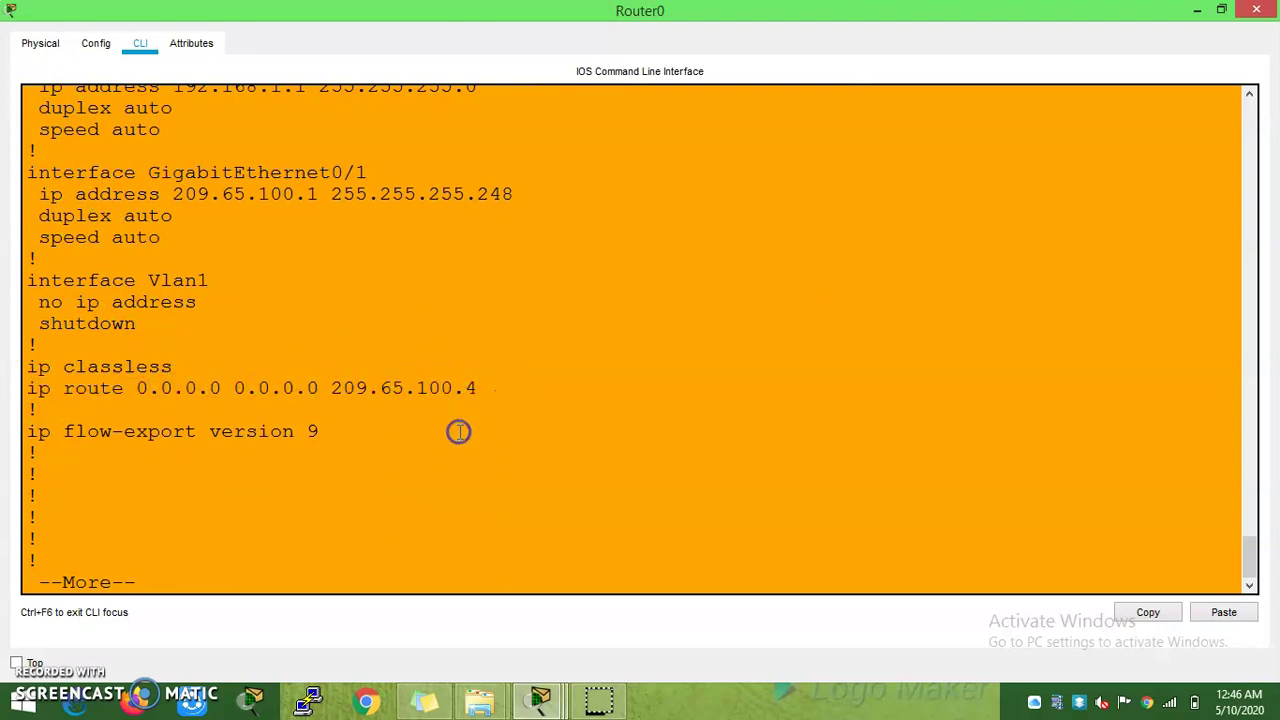
pyautogui.press('Return')
pyautogui.press('Return')
pyautogui.press('Return')
pyautogui.press('Return')
pyautogui.press('Return')
pyautogui.press('Return')
pyautogui.press('Return')
pyautogui.press('Return')
pyautogui.press('Return')
pyautogui.press('Return')
pyautogui.press('Return')
pyautogui.press('Return')
pyautogui.press('Return')
pyautogui.press('Return')
pyautogui.press('Return')
pyautogui.press('Return')
pyautogui.press('Return')
pyautogui.press('Return')
pyautogui.press('Return')
pyautogui.press('Return')
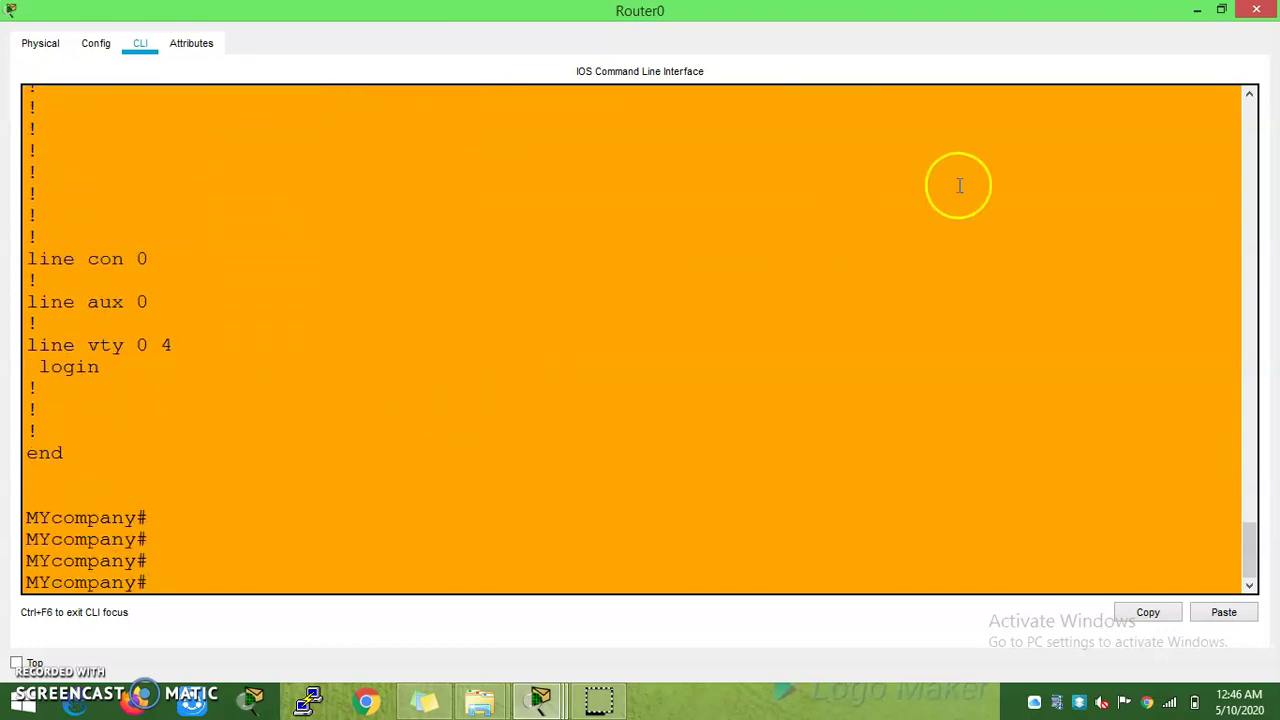
pyautogui.click(1196, 10)
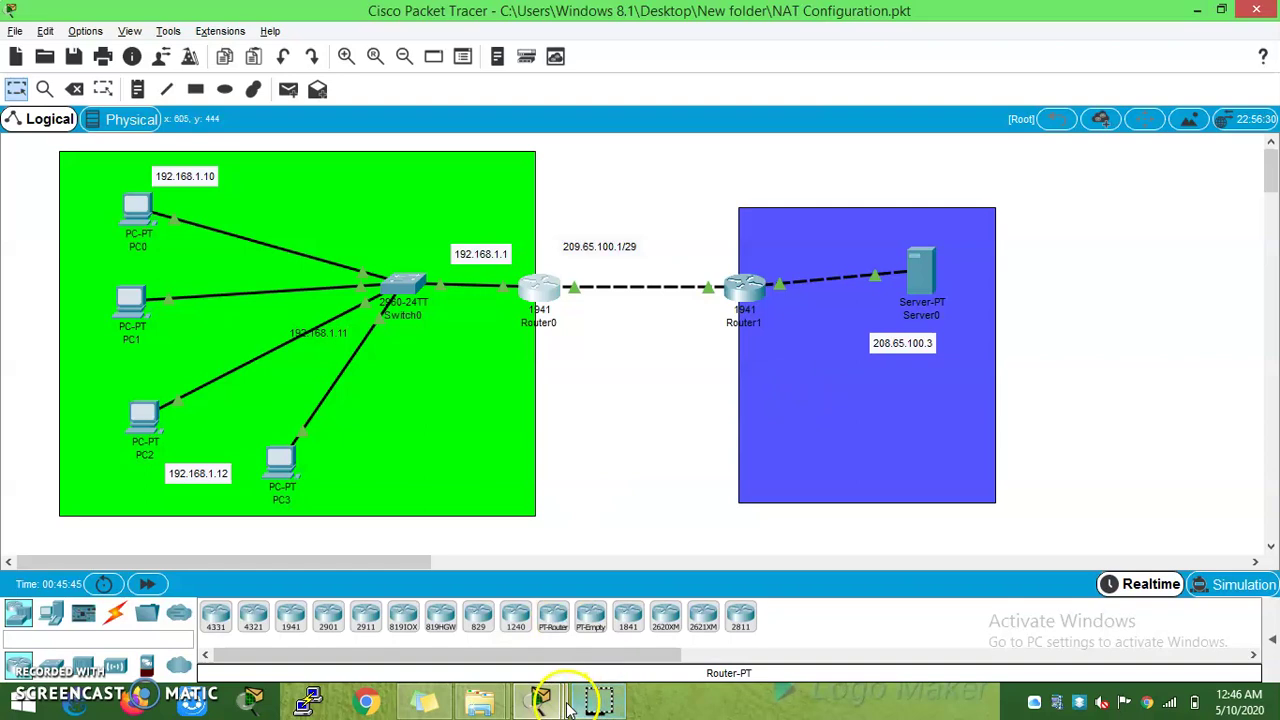
# Step: Highlight the 'Request timed out' lines of PC0's ping to 208.65.100.3, then close PC0
pyautogui.moveTo(563, 697)
pyautogui.click(778, 608)
pyautogui.click(484, 549)
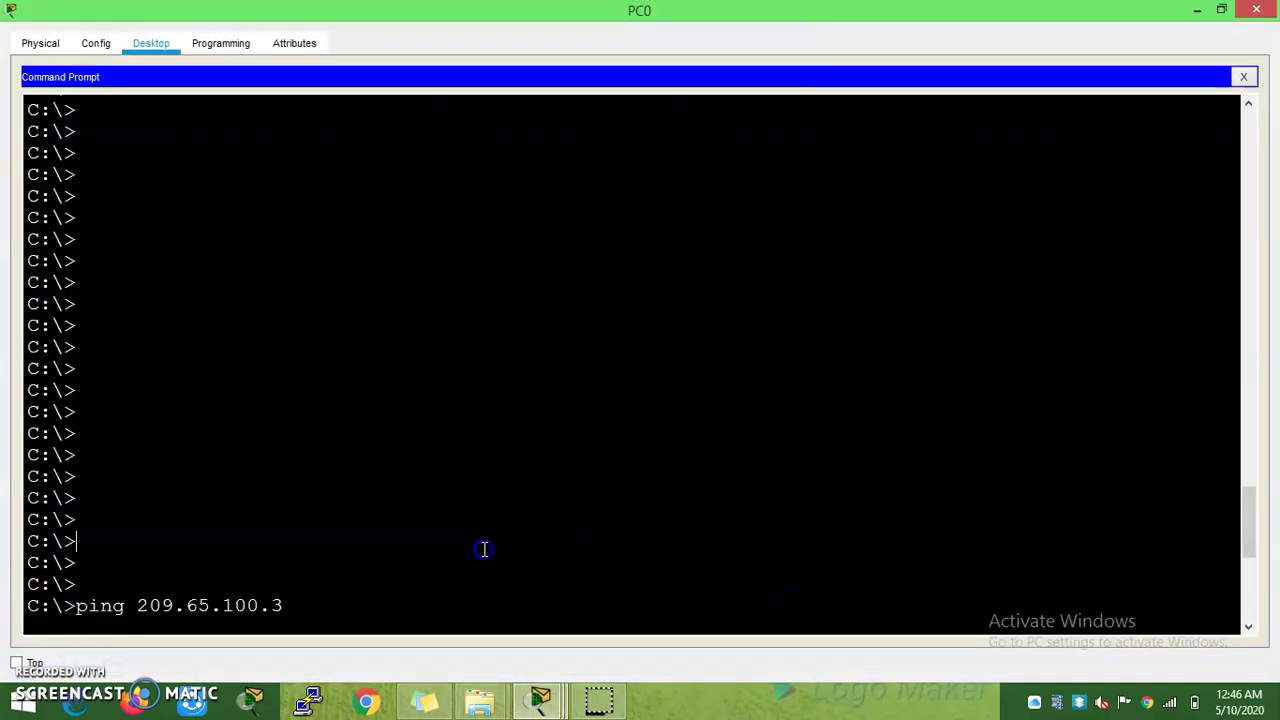
pyautogui.click(1246, 587)
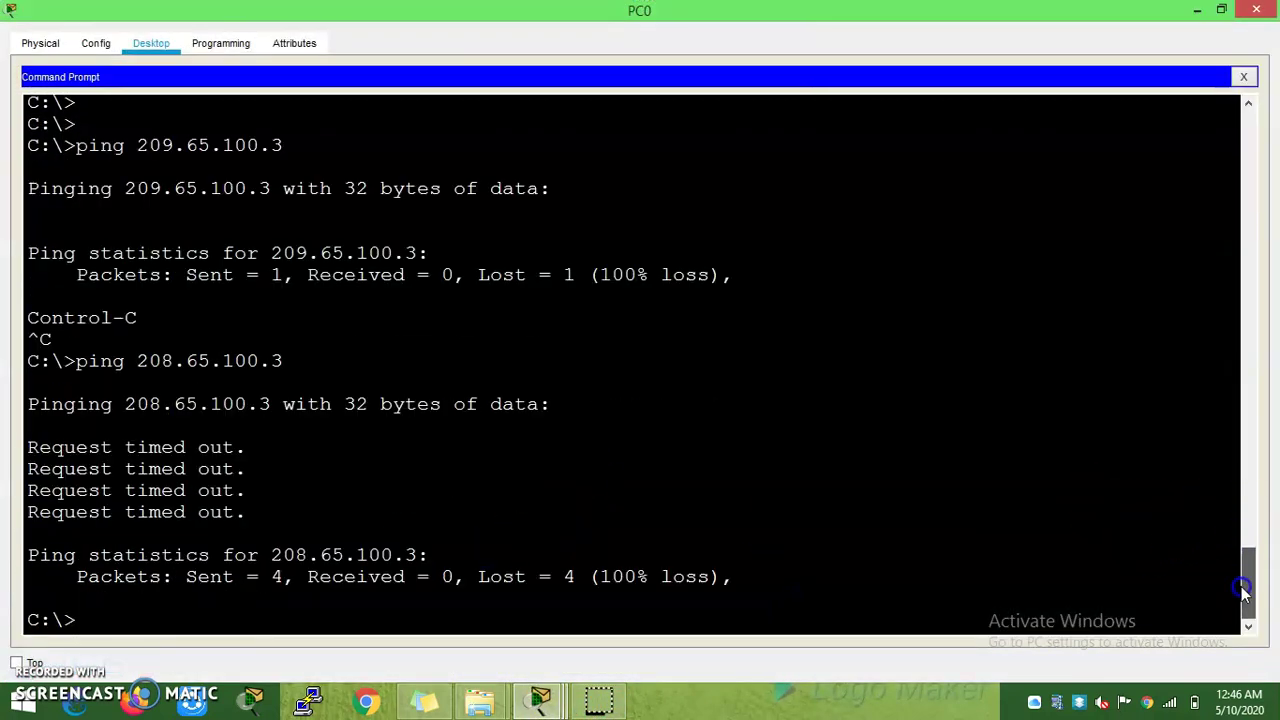
pyautogui.moveTo(38, 447); pyautogui.dragTo(239, 452)
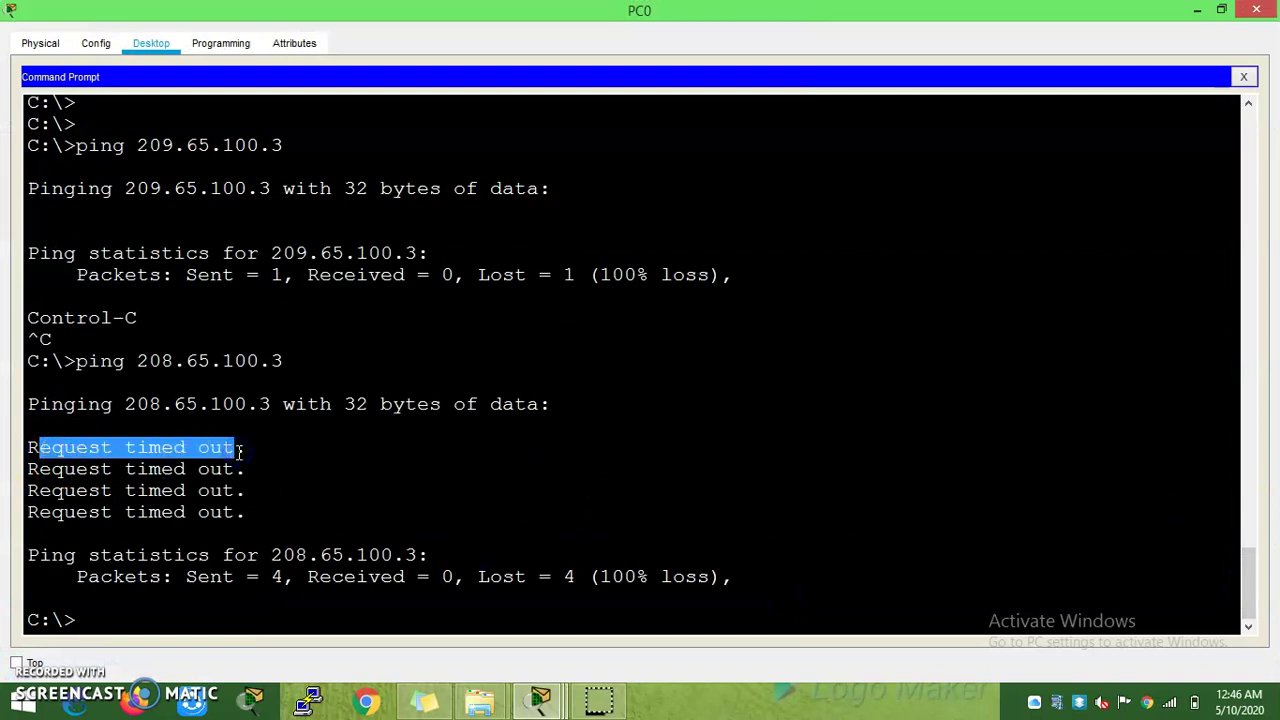
pyautogui.moveTo(245, 512); pyautogui.dragTo(62, 510)
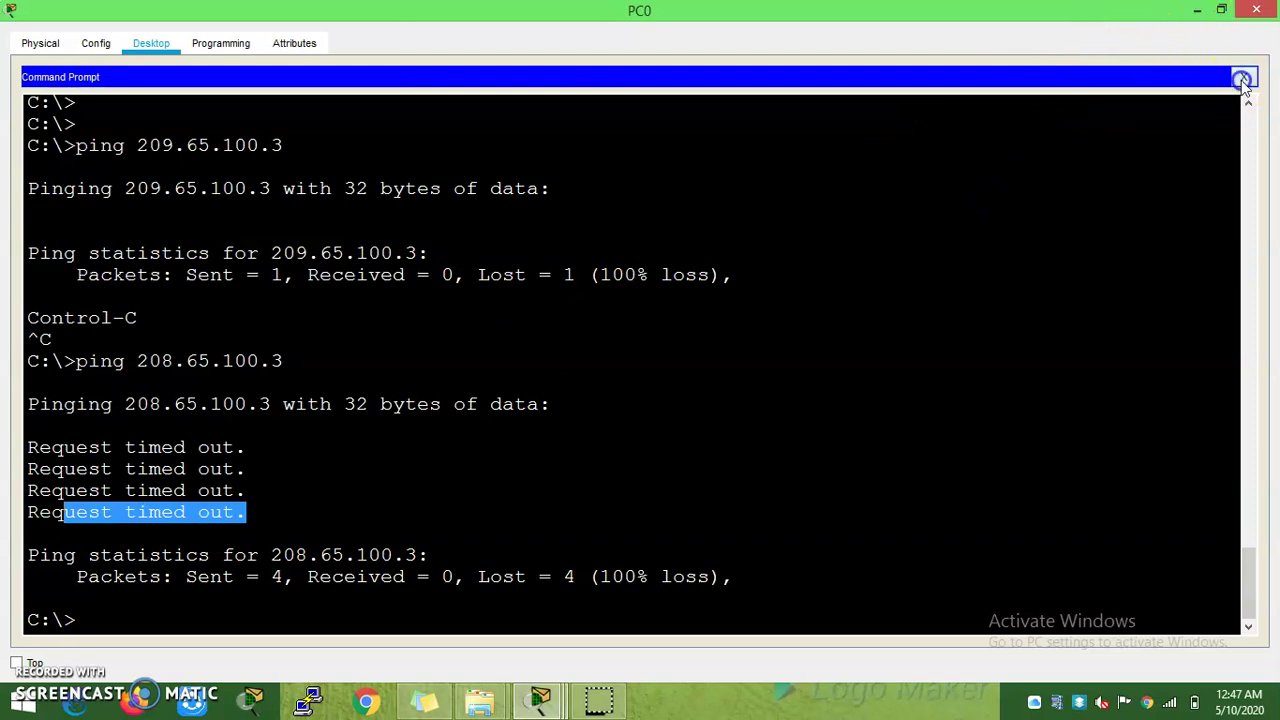
pyautogui.click(1243, 76)
pyautogui.click(1197, 9)
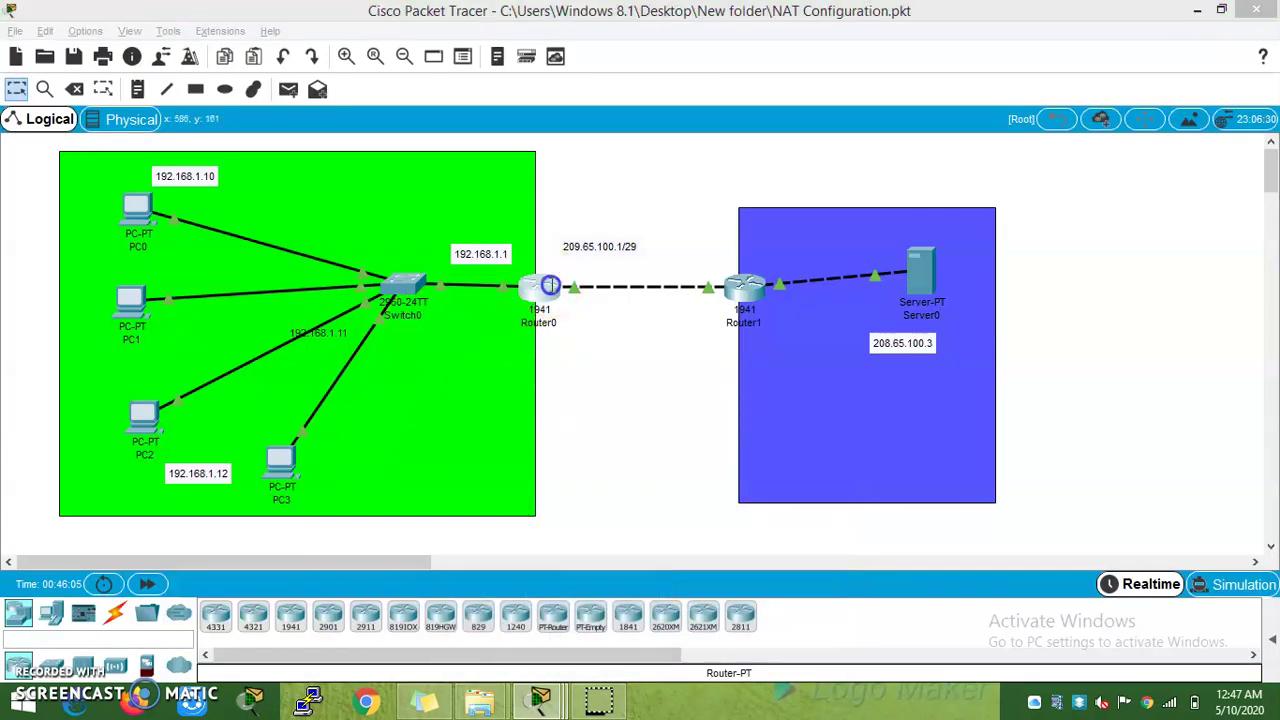
# Step: Enter global configuration mode (conf t) in Router0's full-screen CLI
pyautogui.click(540, 287)
pyautogui.click(850, 84)
pyautogui.click(827, 336)
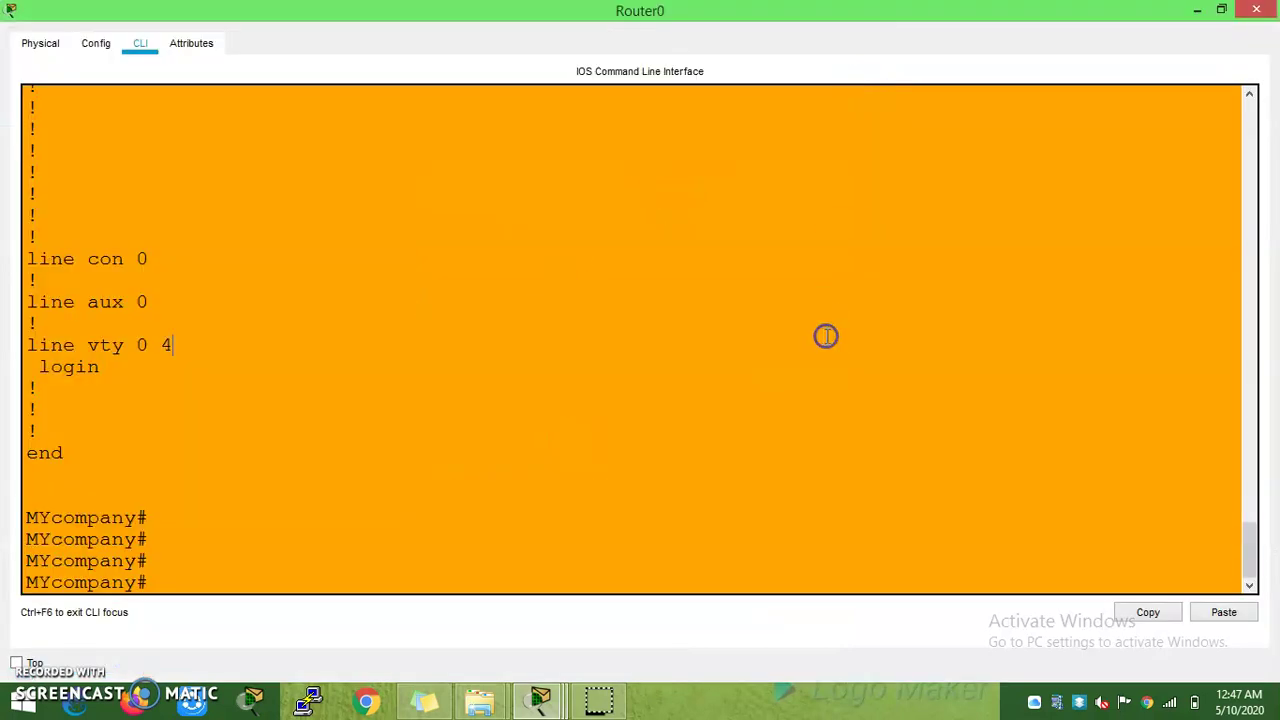
pyautogui.press('Return')
pyautogui.press('Return')
pyautogui.press('Return')
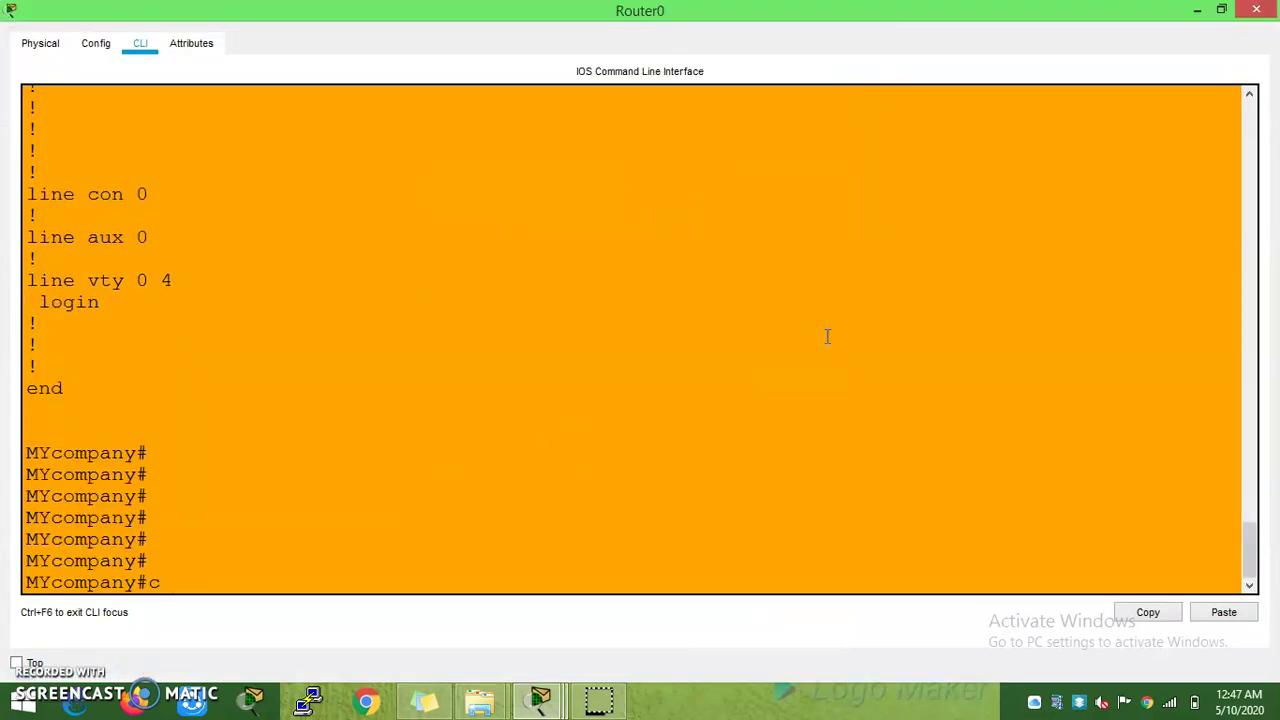
pyautogui.write('conf t')
pyautogui.press('Return')
# Step: Set GigabitEthernet 0/0 as the NAT inside interface
pyautogui.write('int')
pyautogui.press('Tab')
pyautogui.write('gi')
pyautogui.press('Tab')
pyautogui.write('0/0')
pyautogui.press('Return')
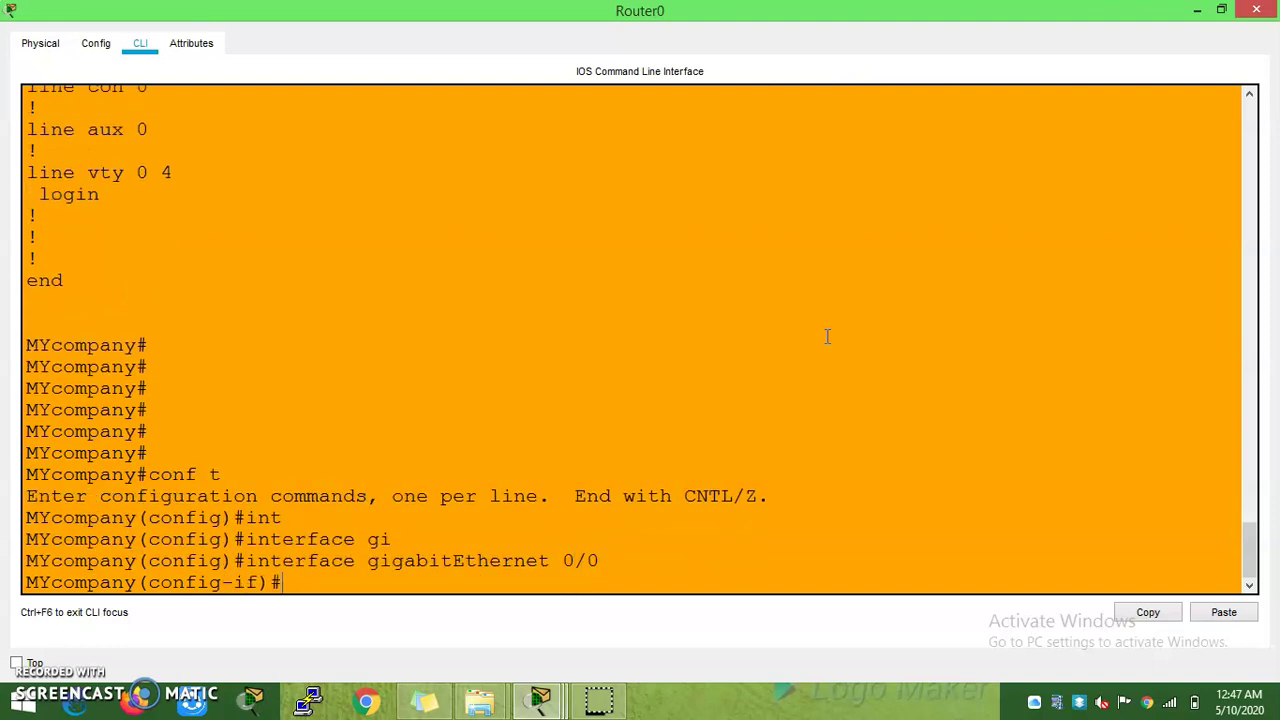
pyautogui.write('ip nat insi')
pyautogui.press('Tab')
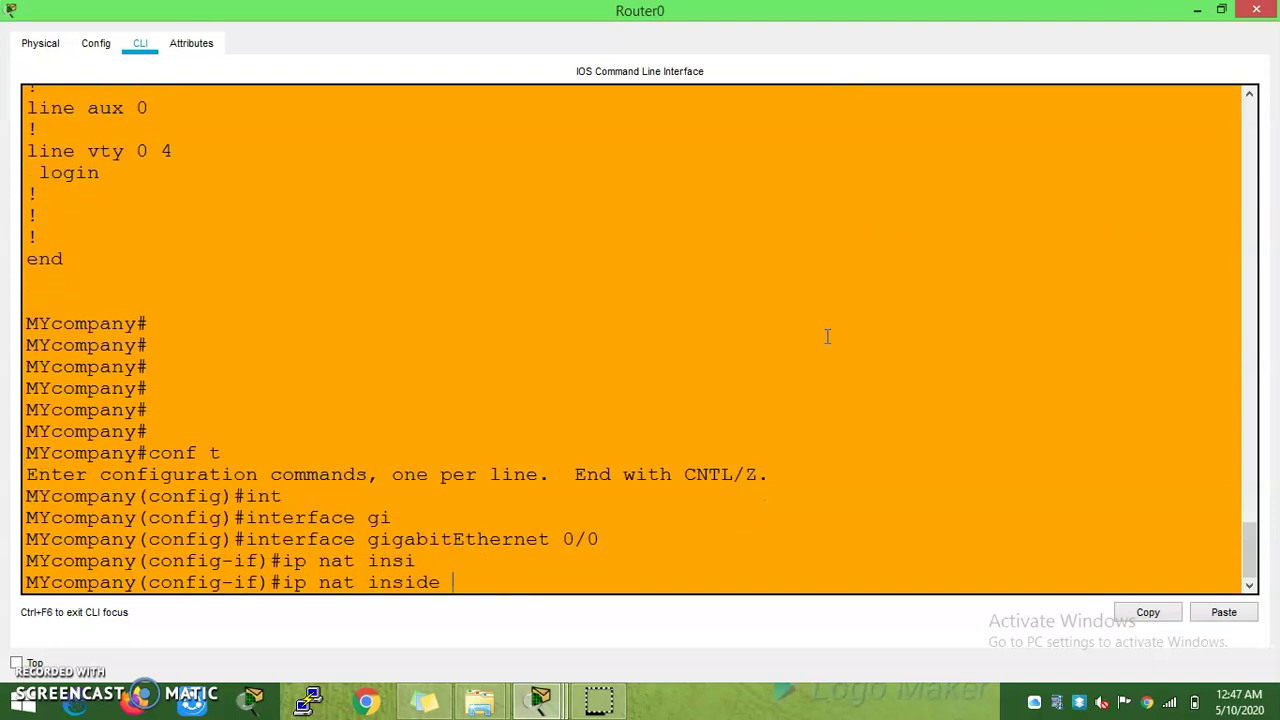
pyautogui.press('Return')
pyautogui.press('Return')
pyautogui.press('Return')
pyautogui.press('Return')
pyautogui.press('Return')
pyautogui.press('Return')
pyautogui.press('Return')
pyautogui.press('Return')
pyautogui.press('Return')
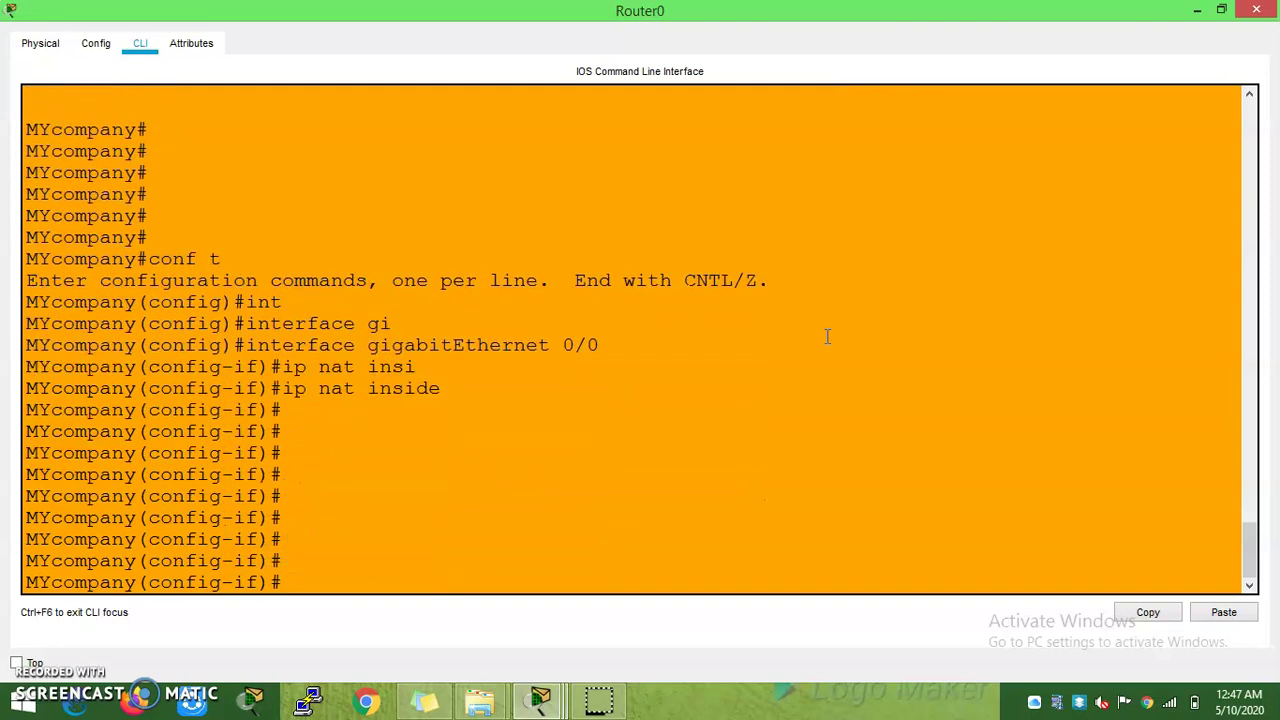
pyautogui.press('Return')
pyautogui.press('Return')
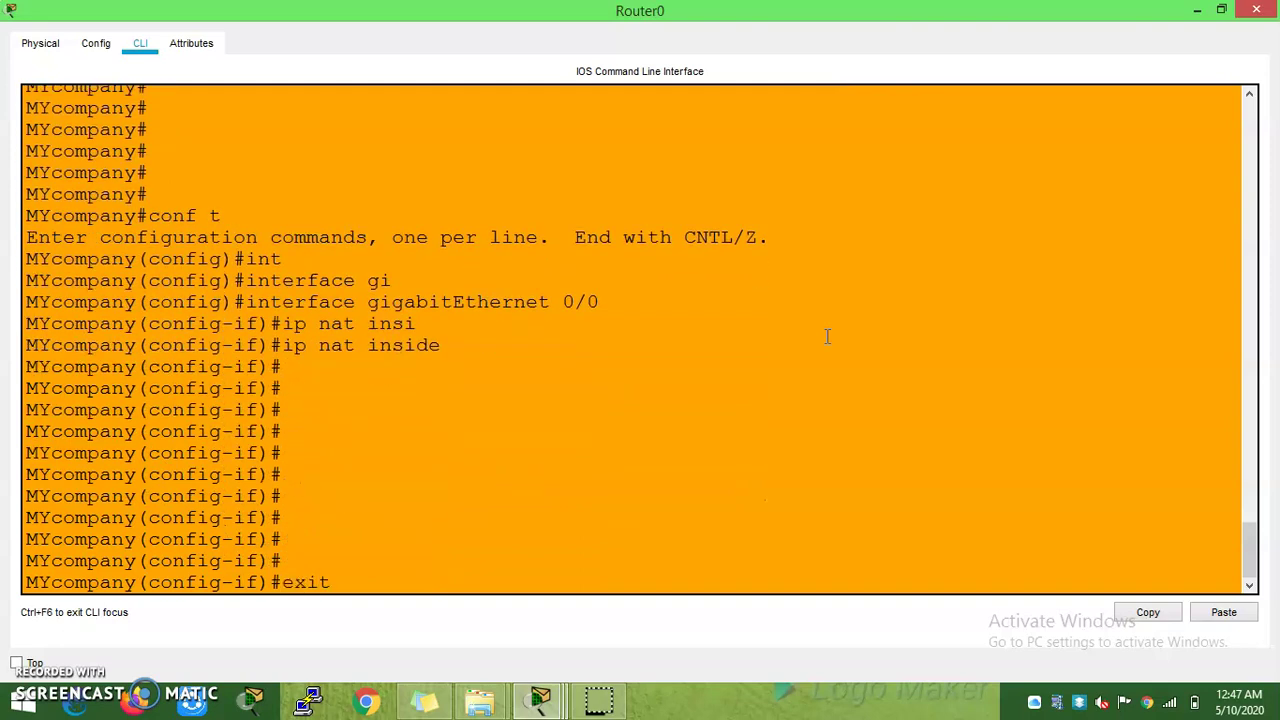
pyautogui.write('exit')
pyautogui.press('Return')
# Step: Set GigabitEthernet 0/1 as the NAT outside interface
pyautogui.write('int')
pyautogui.press('Tab')
pyautogui.write('gi')
pyautogui.press('Tab')
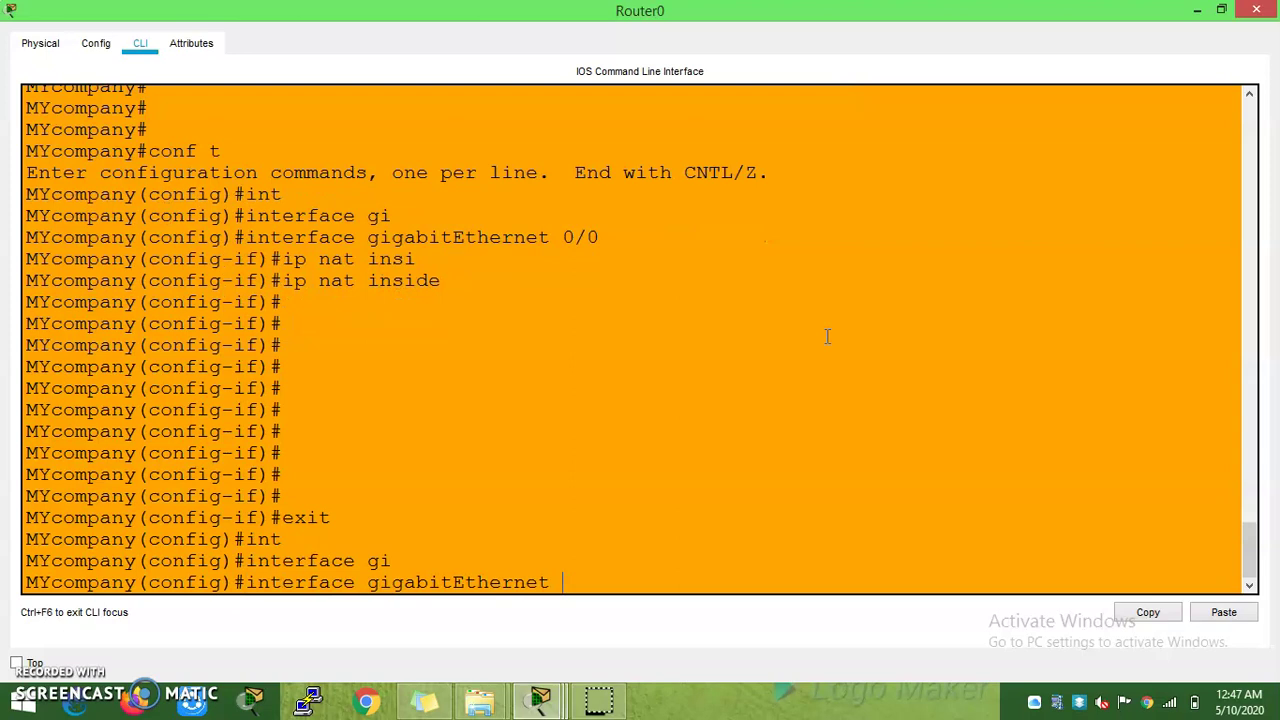
pyautogui.write('0/1')
pyautogui.press('Return')
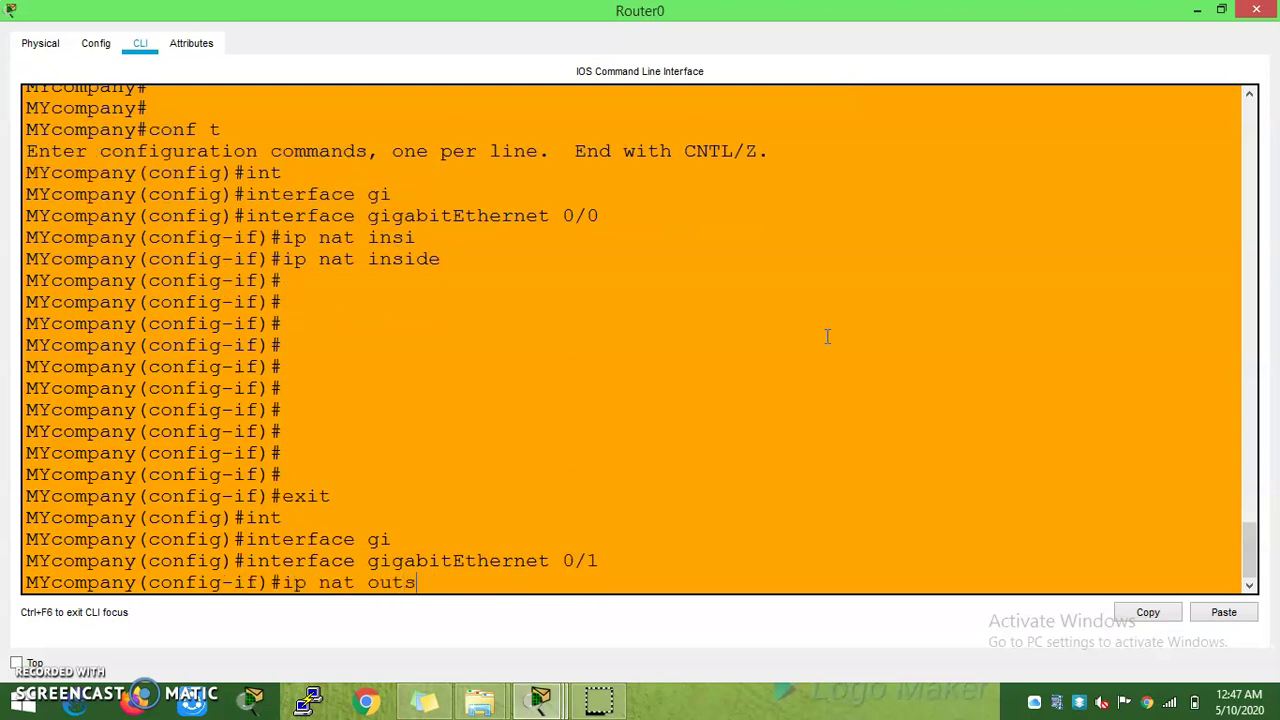
pyautogui.write('ip nat outs')
pyautogui.press('Tab')
pyautogui.press('Return')
pyautogui.press('Return')
pyautogui.press('Return')
pyautogui.press('Return')
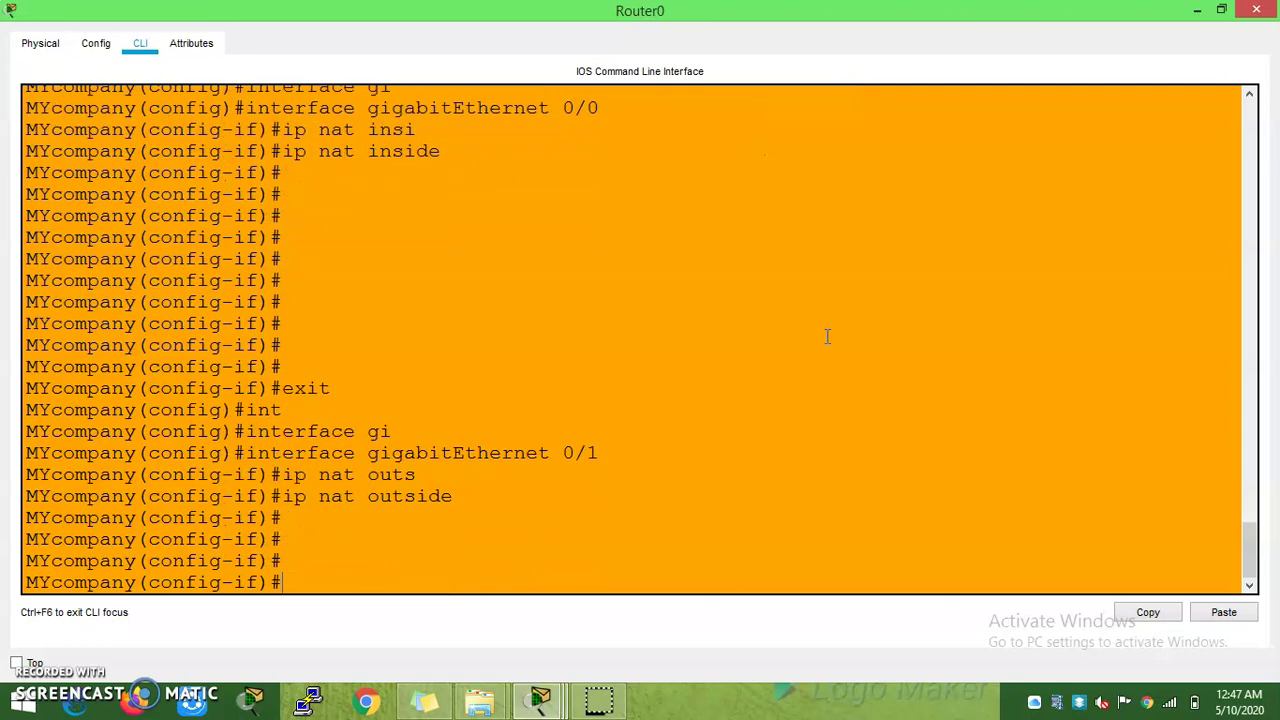
pyautogui.press('Return')
pyautogui.press('Return')
pyautogui.write('exit')
pyautogui.press('Return')
pyautogui.press('Return')
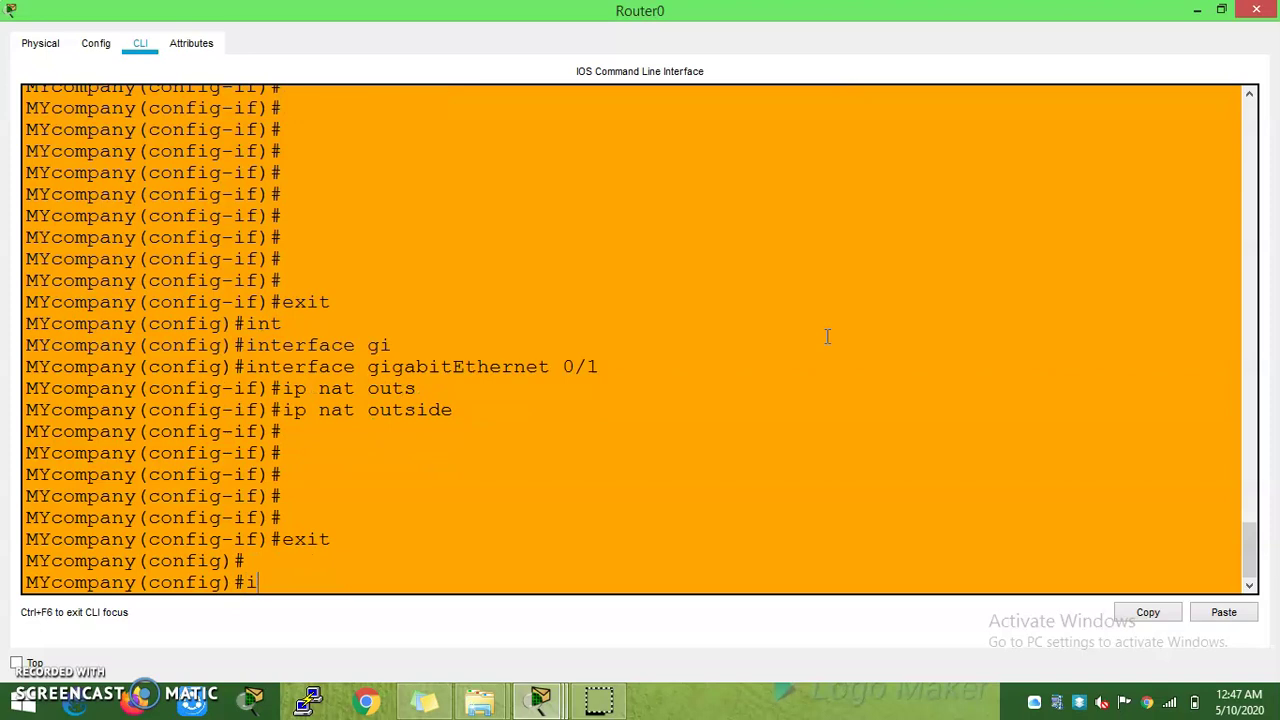
# Step: Add a static NAT mapping of inside 192.168.1.10 to global 209.65.100.2
pyautogui.press('Tab')
pyautogui.press('Tab')
pyautogui.write('ins')
pyautogui.press('Tab')
pyautogui.write('sou')
pyautogui.press('Tab')
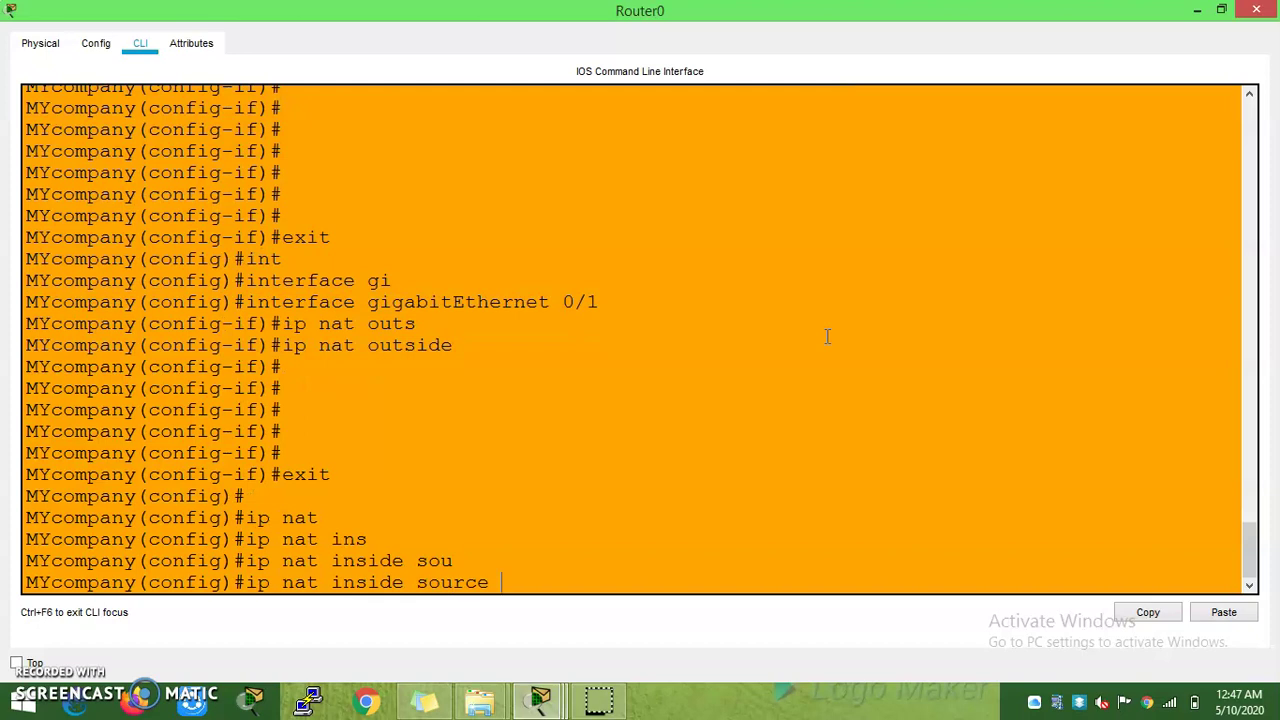
pyautogui.press('Tab')
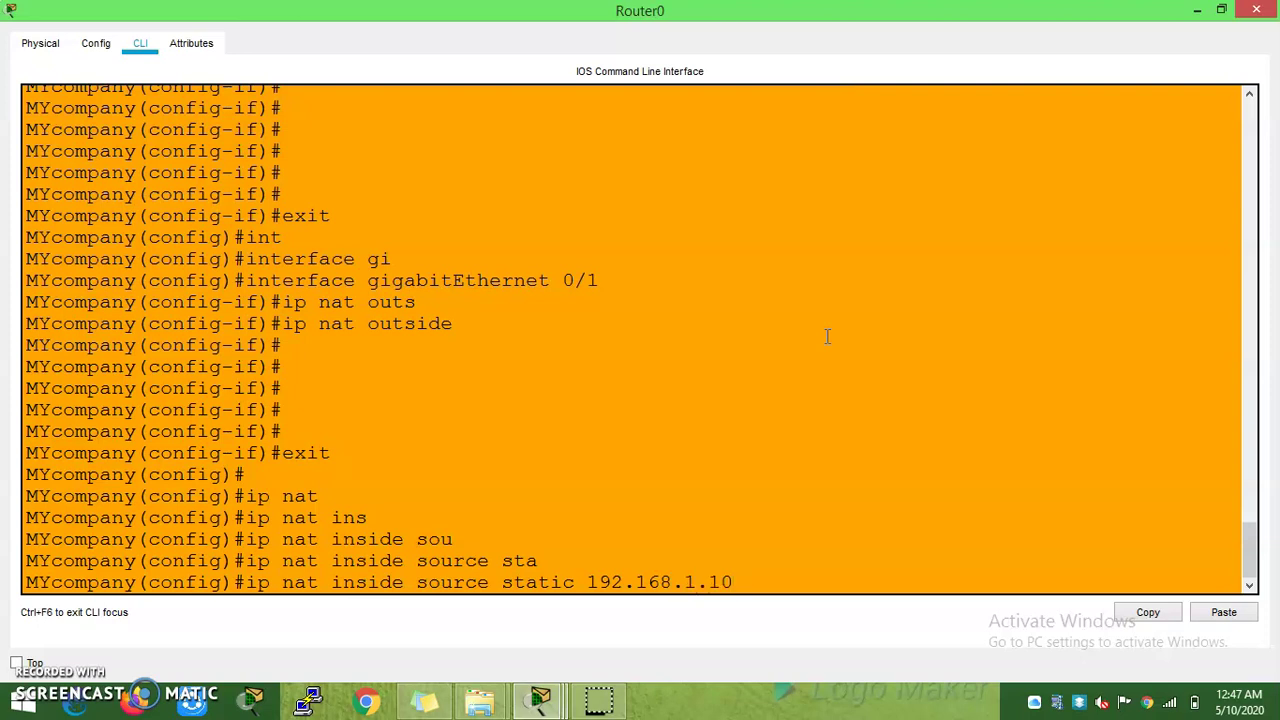
pyautogui.write('?')
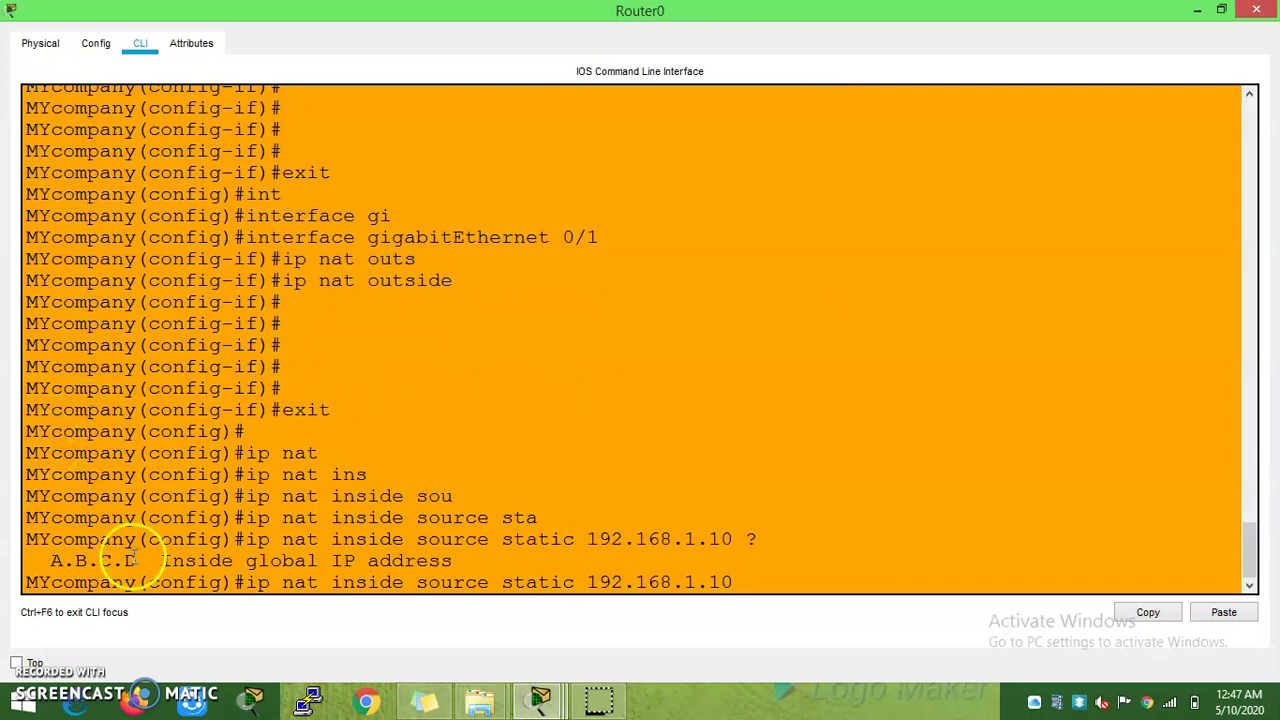
pyautogui.moveTo(162, 561); pyautogui.dragTo(455, 561)
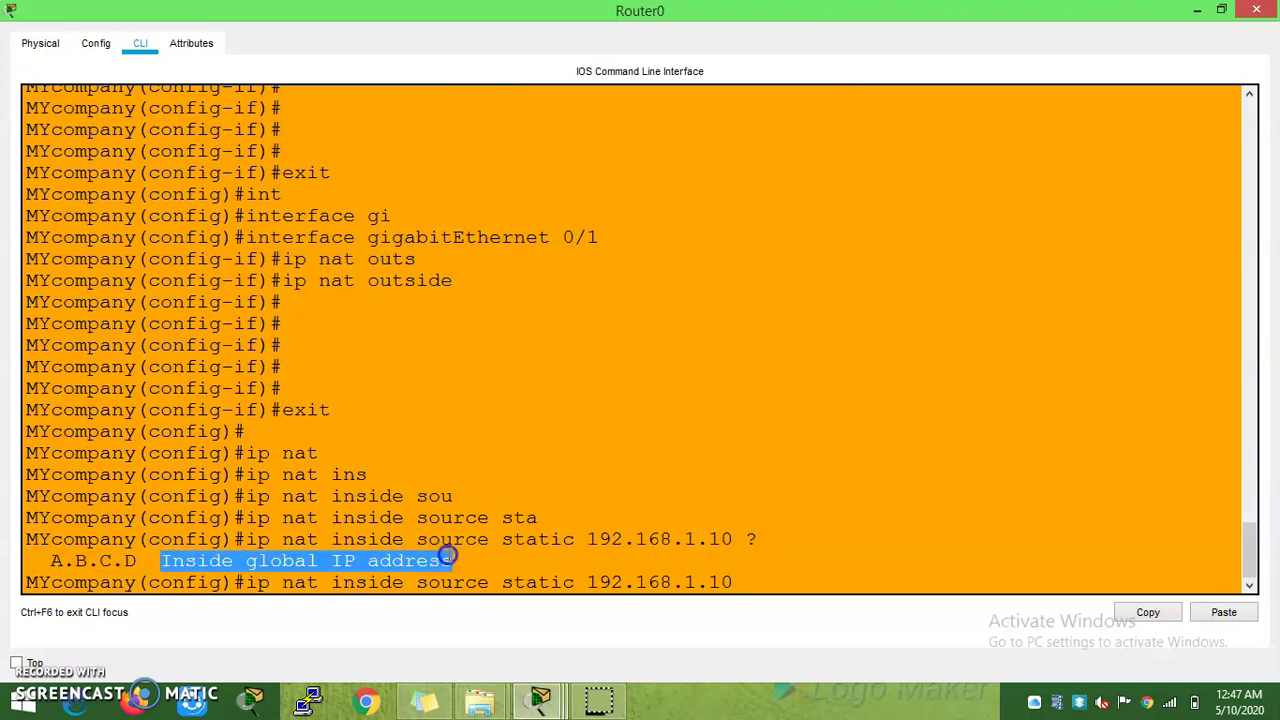
pyautogui.click(832, 577)
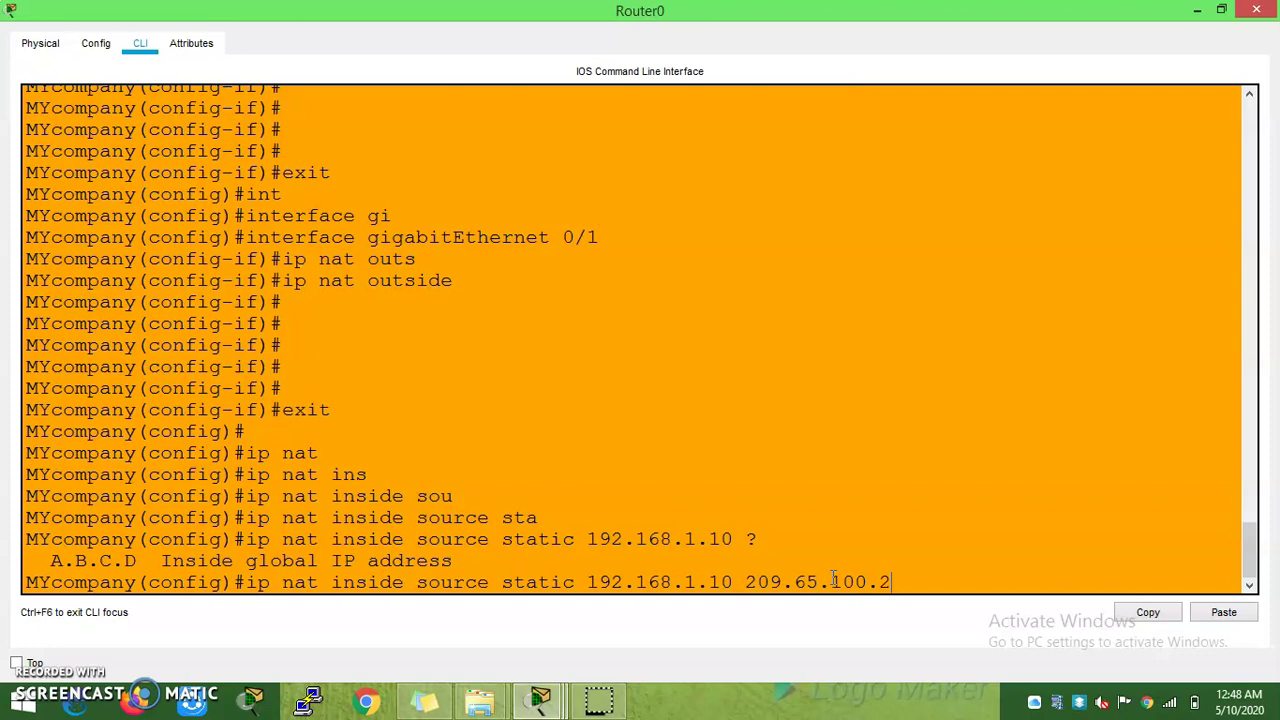
pyautogui.press('Return')
pyautogui.press('Return')
pyautogui.press('Return')
pyautogui.press('Return')
pyautogui.press('Return')
pyautogui.press('Return')
pyautogui.press('Return')
pyautogui.press('Return')
pyautogui.press('Return')
pyautogui.press('Return')
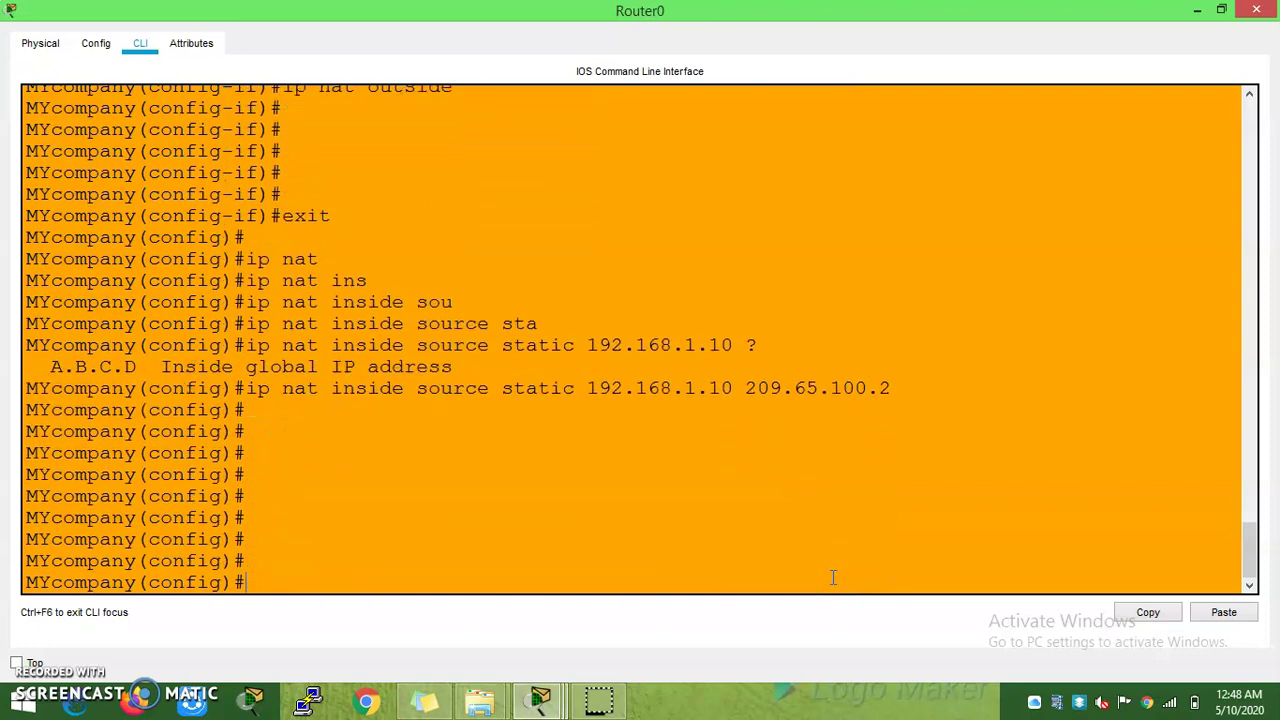
pyautogui.press('Return')
pyautogui.press('Return')
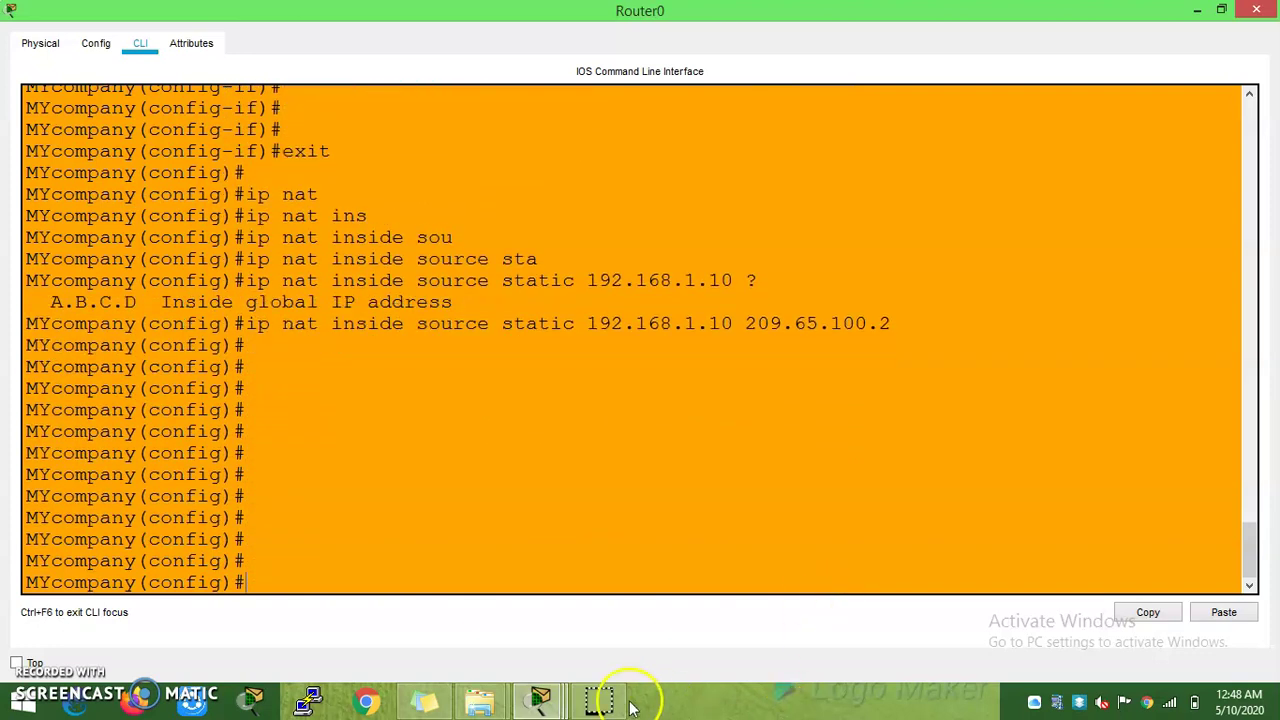
# Step: Rerun ping 208.65.100.3 from PC0's command prompt, now getting replies
pyautogui.moveTo(545, 700)
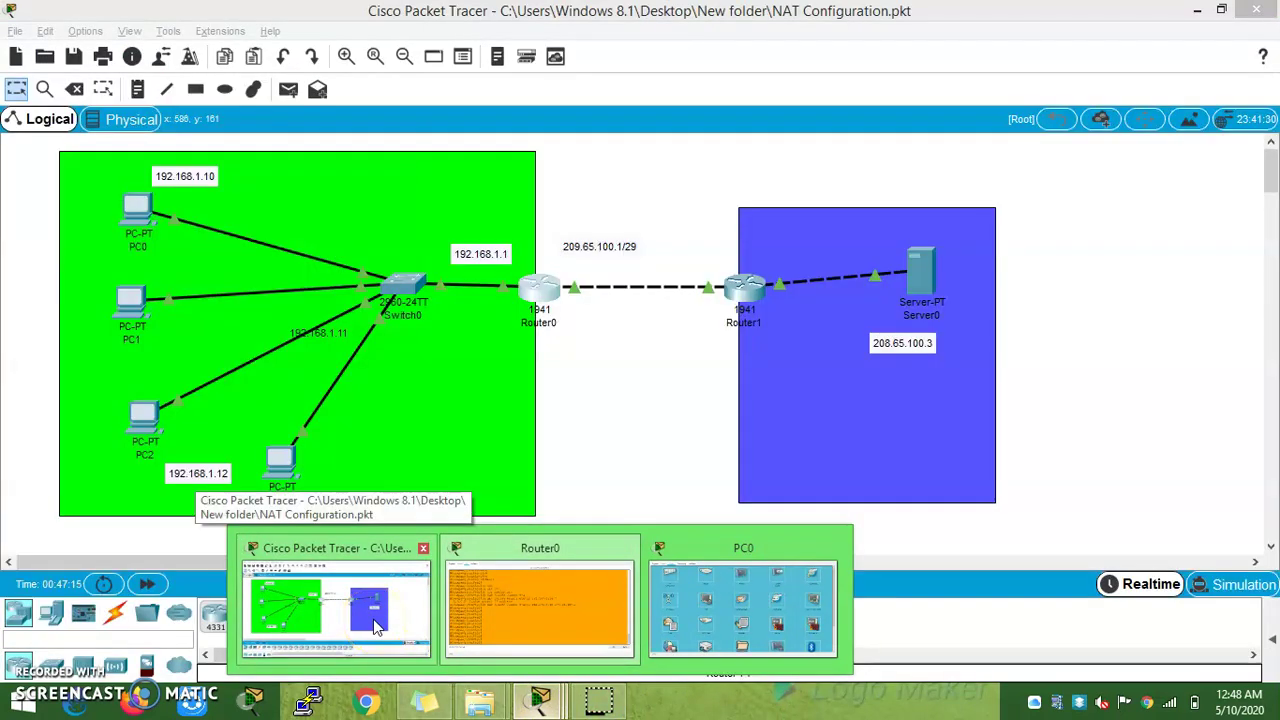
pyautogui.click(376, 625)
pyautogui.click(147, 205)
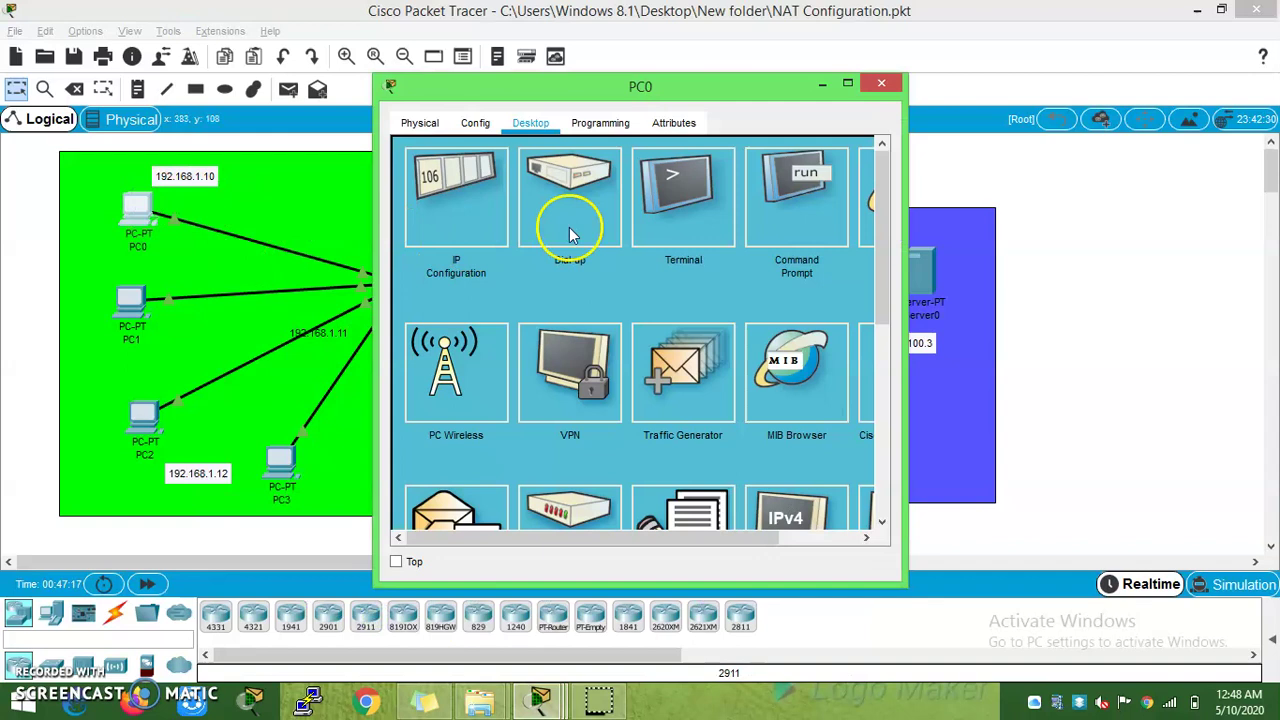
pyautogui.click(838, 88)
pyautogui.click(868, 153)
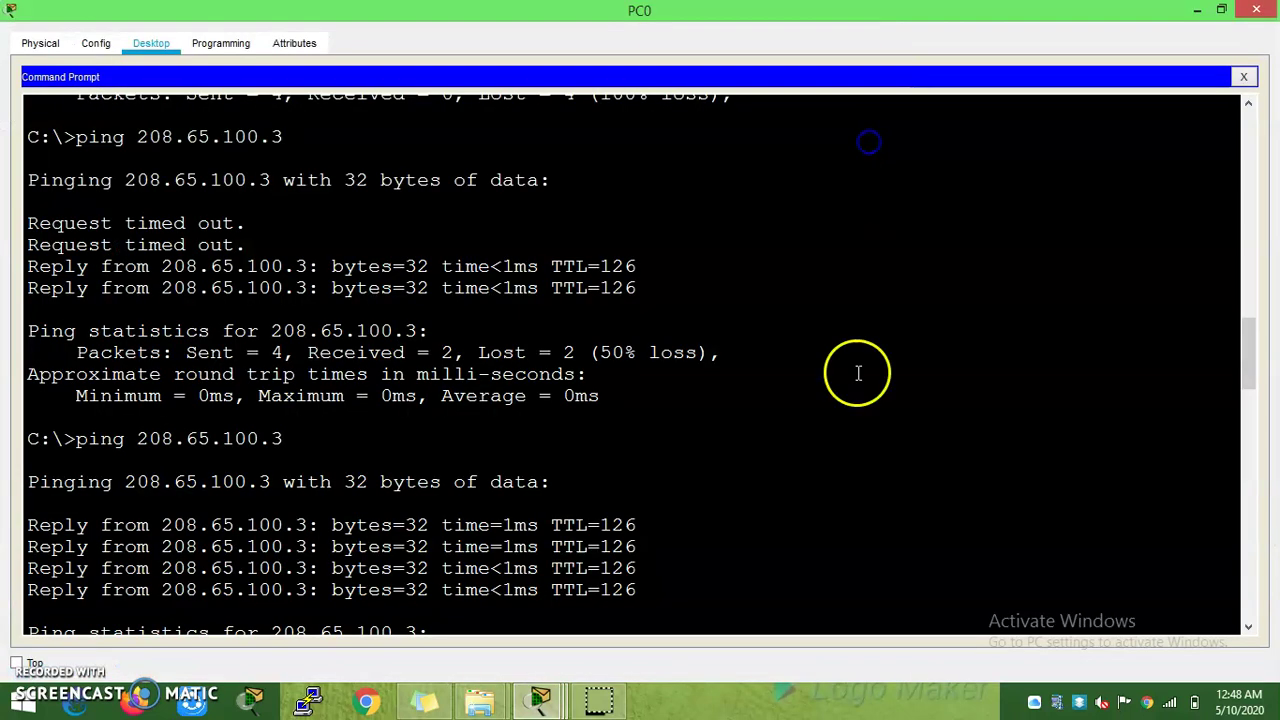
pyautogui.moveTo(1258, 390); pyautogui.dragTo(1248, 608)
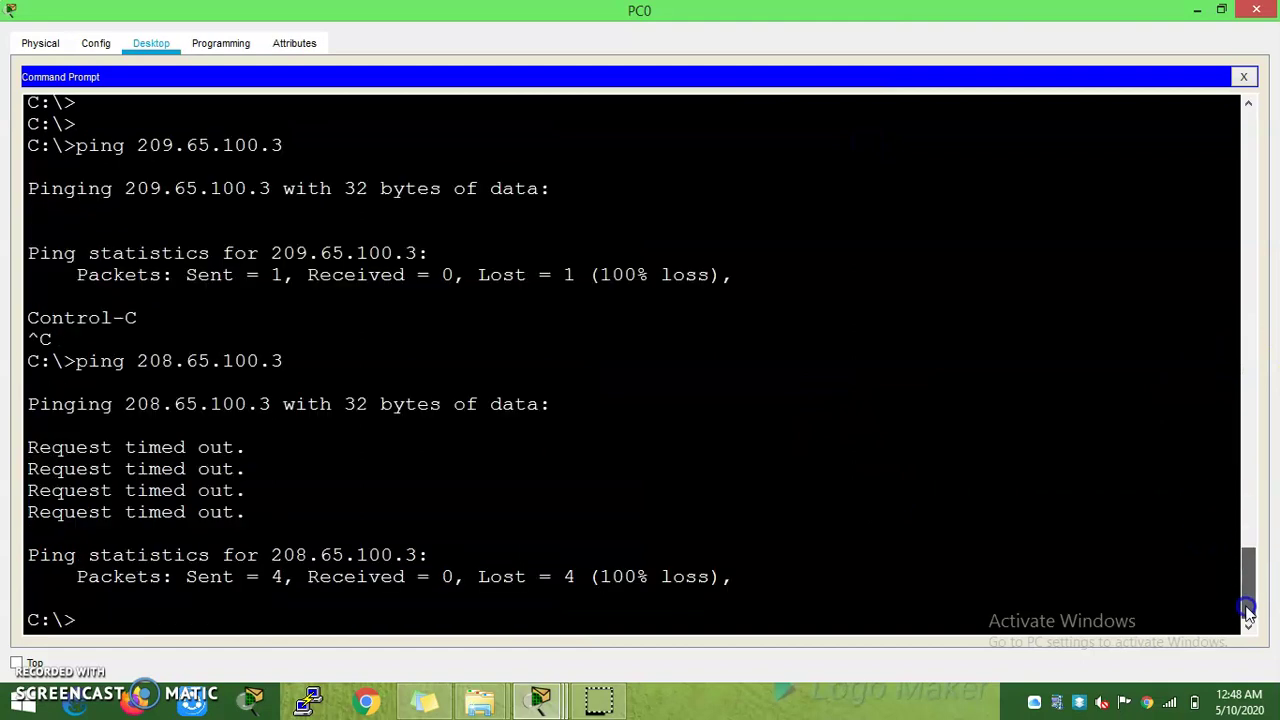
pyautogui.press('Up')
pyautogui.press('Return')
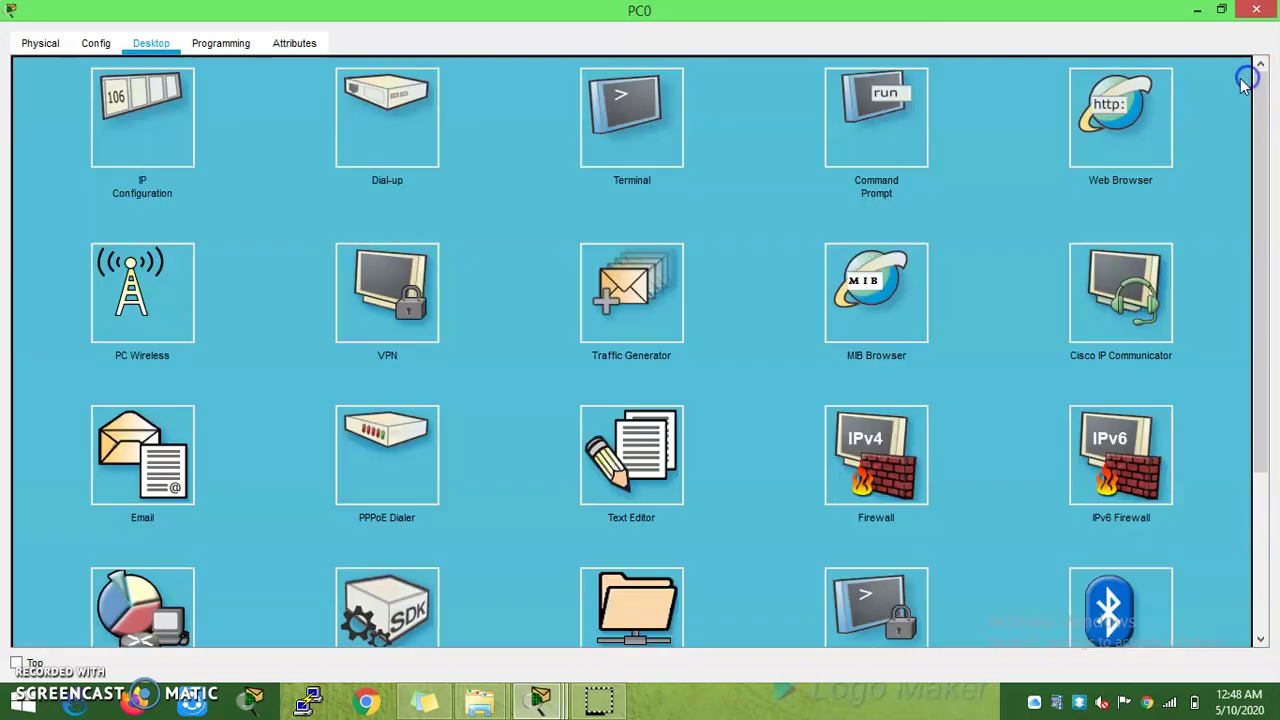
pyautogui.click(1244, 80)
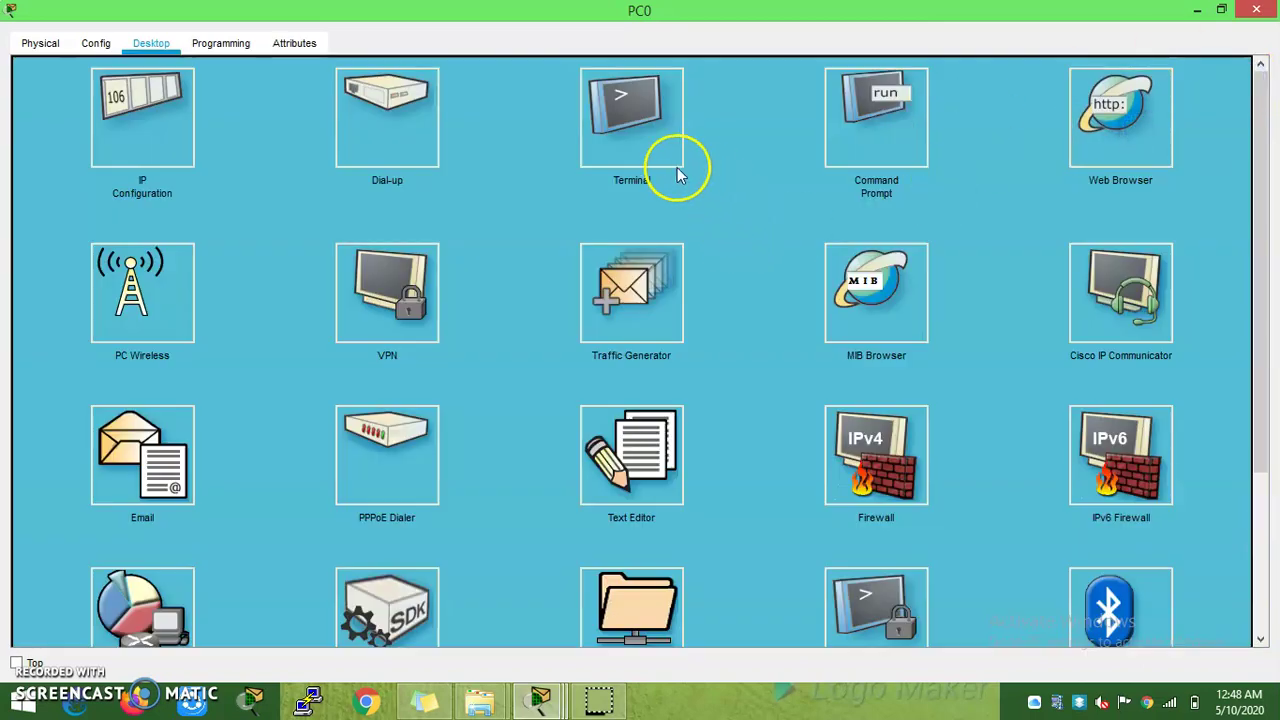
# Step: Load 208.65.100.3 in PC0's web browser and follow the 'A small page' link
pyautogui.click(1128, 106)
pyautogui.click(598, 97)
pyautogui.write('208.65.10')
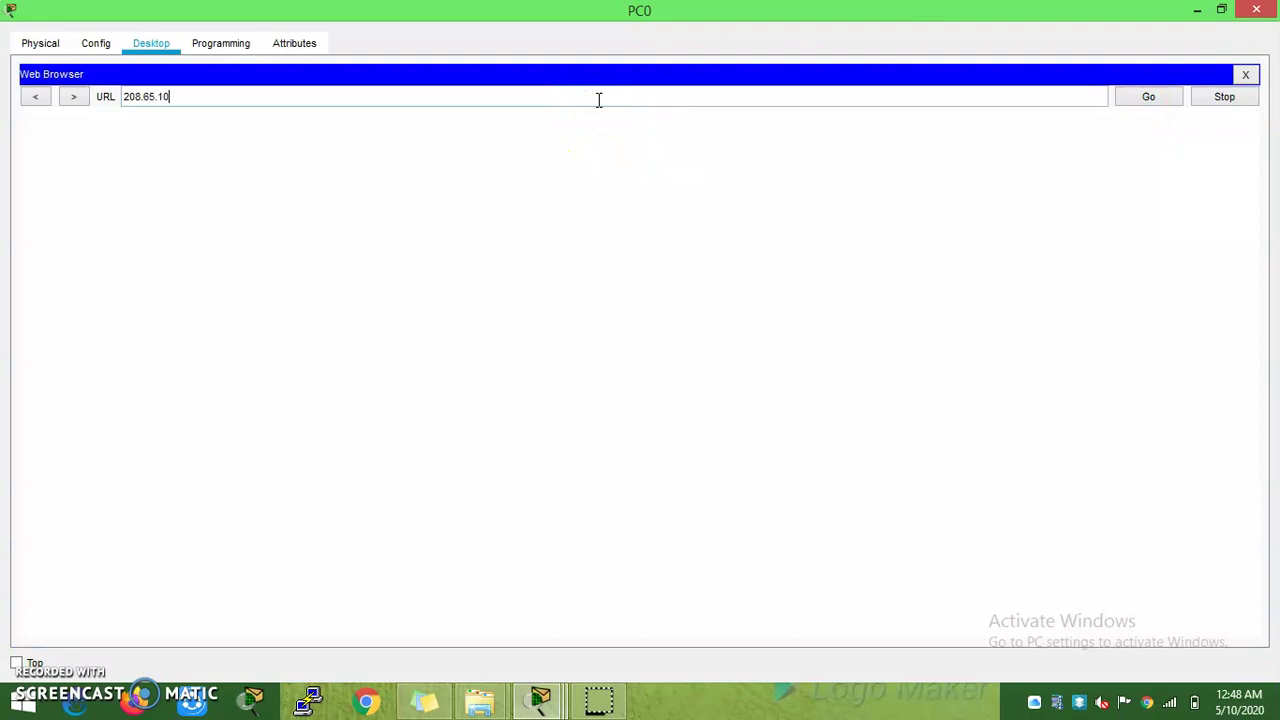
pyautogui.write('0.3')
pyautogui.press('Return')
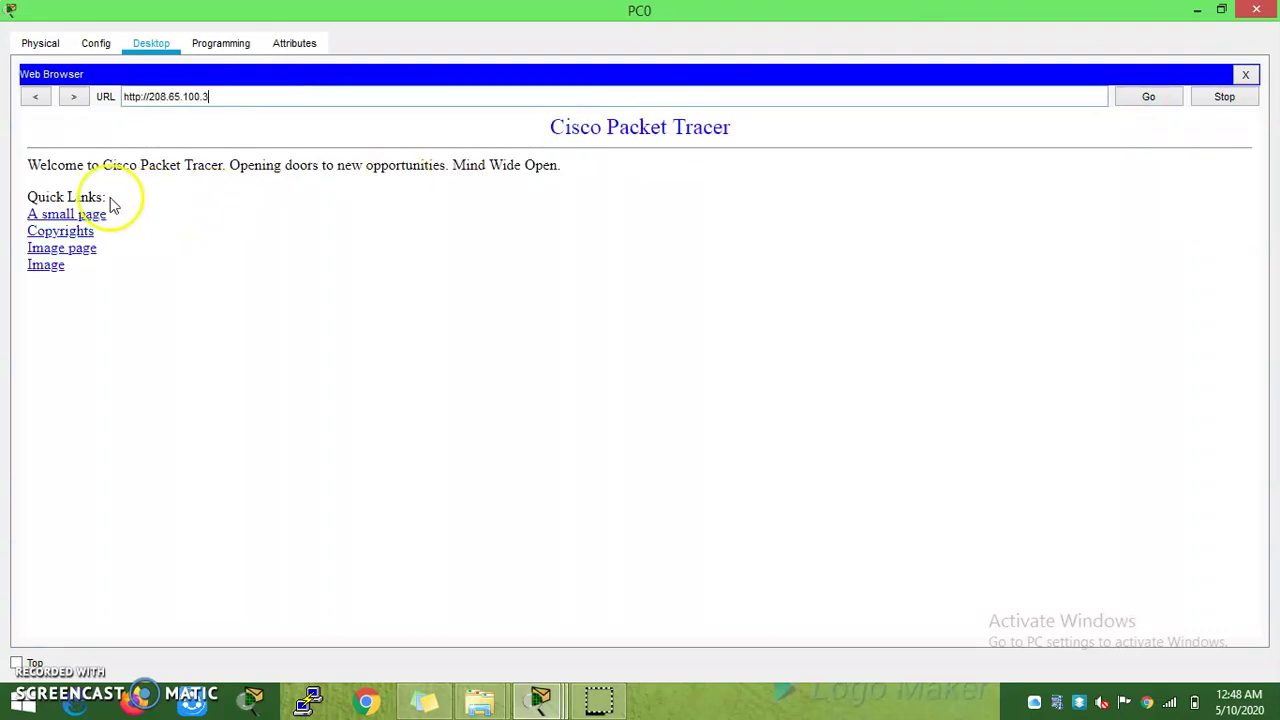
pyautogui.click(95, 214)
pyautogui.click(48, 138)
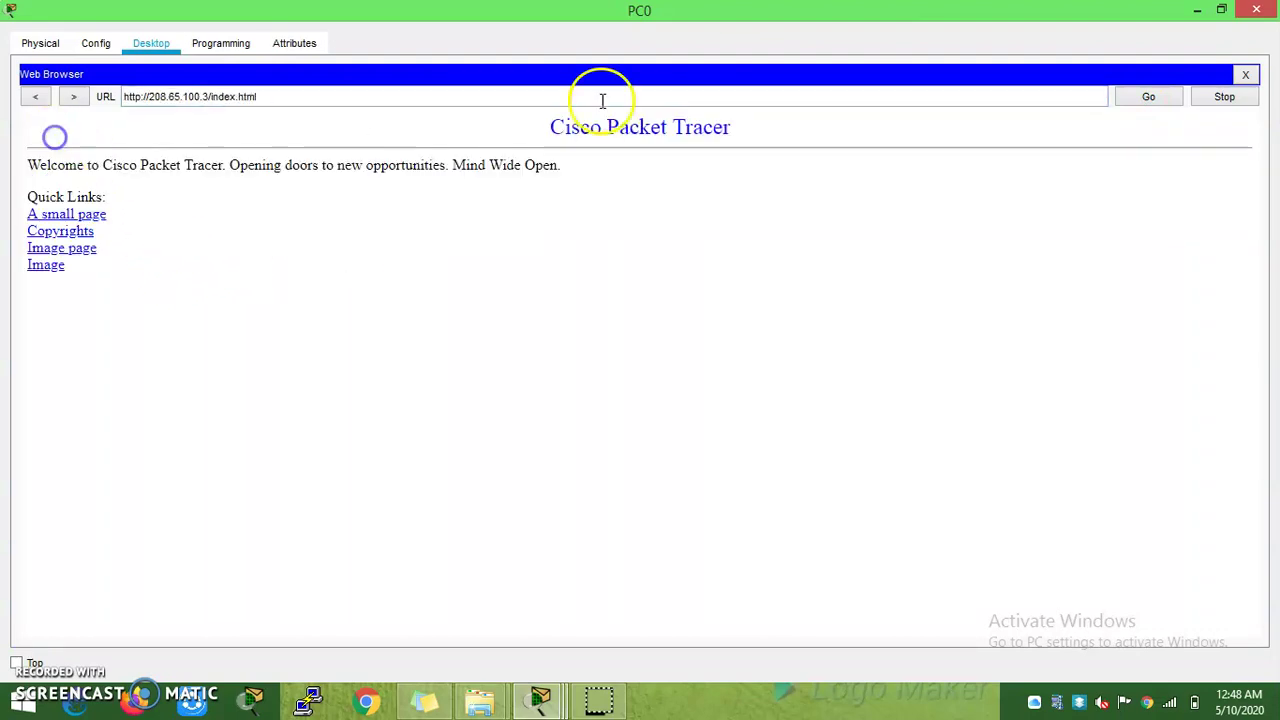
pyautogui.click(1245, 75)
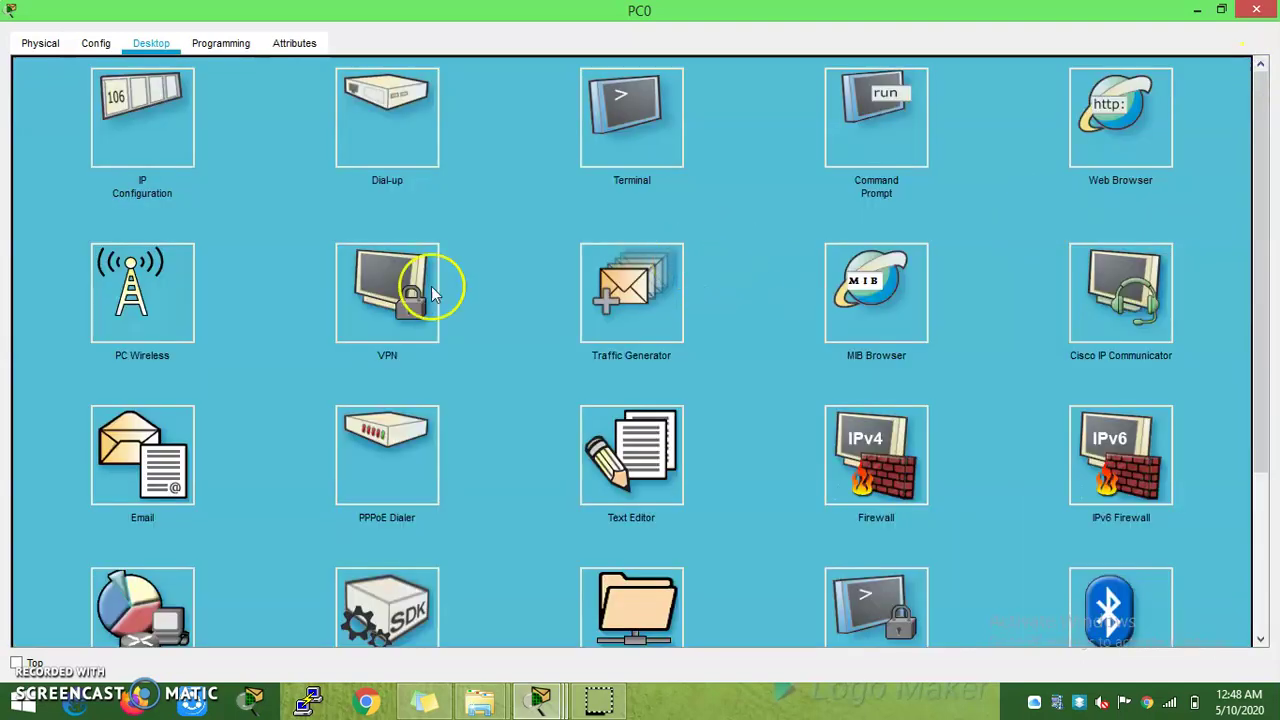
pyautogui.click(1197, 10)
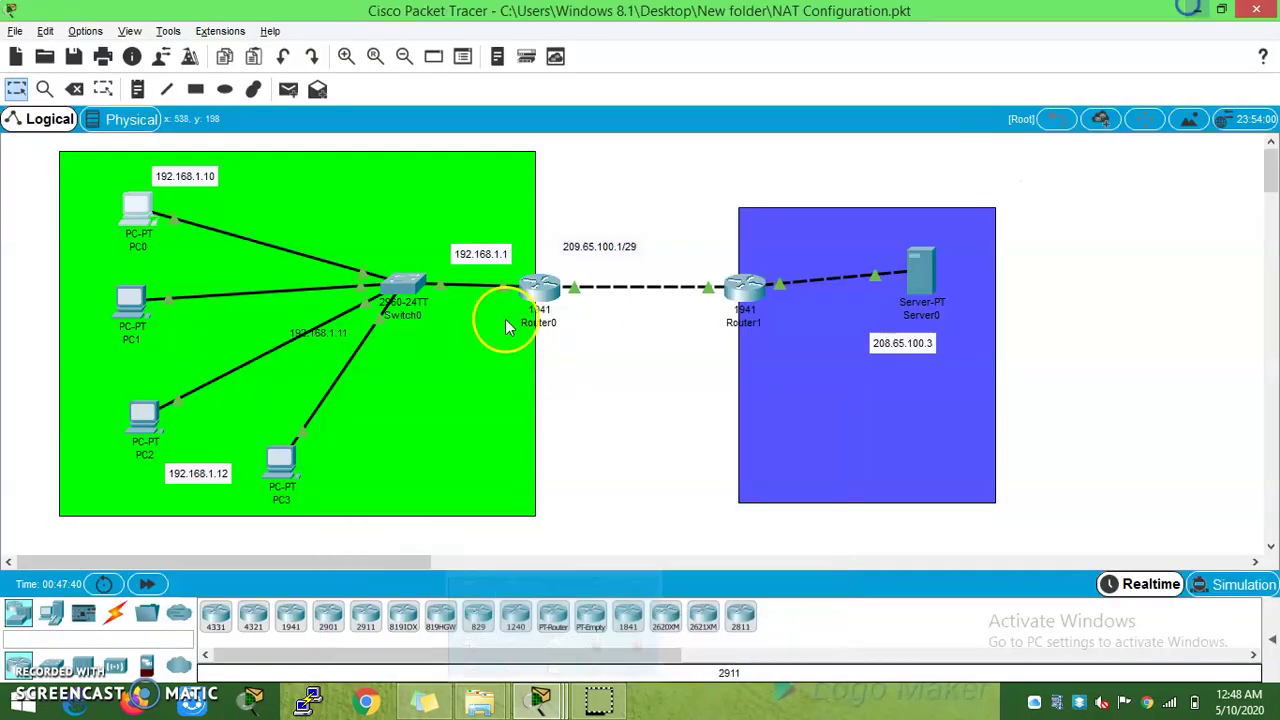
# Step: Try loading 208.65.100.3 in PC1's web browser, which times out
pyautogui.click(121, 310)
pyautogui.click(531, 123)
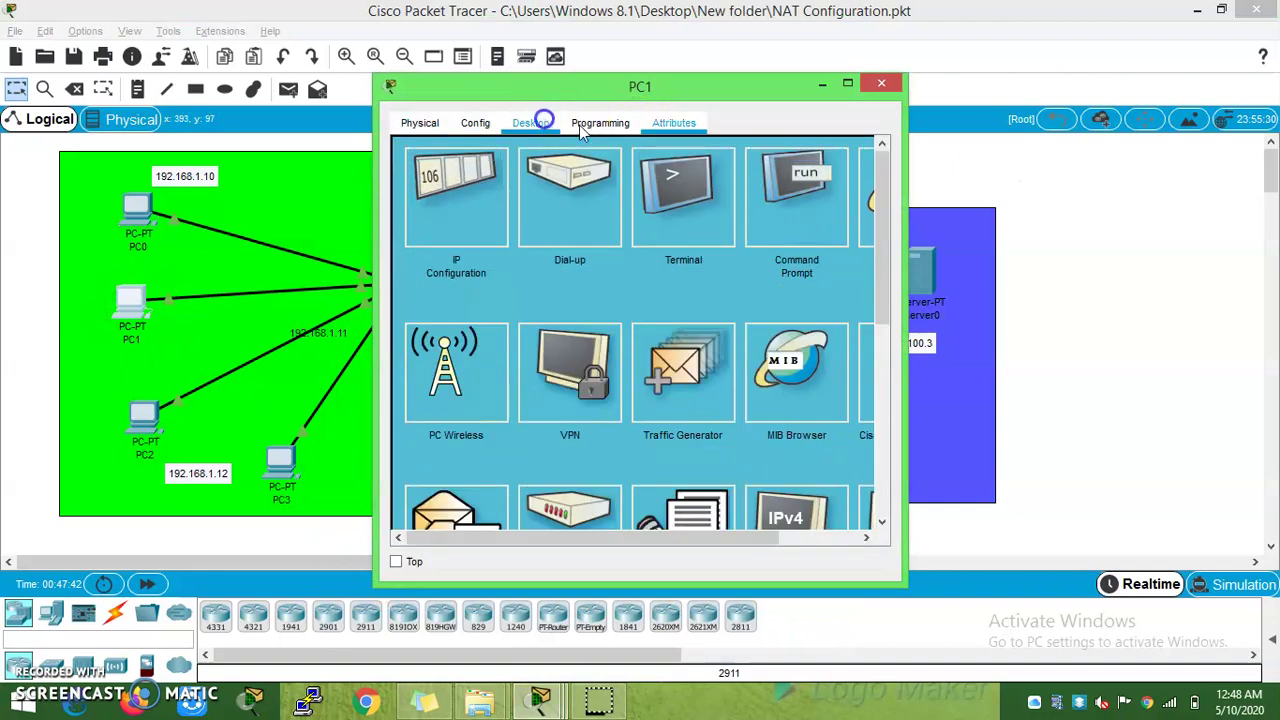
pyautogui.click(847, 84)
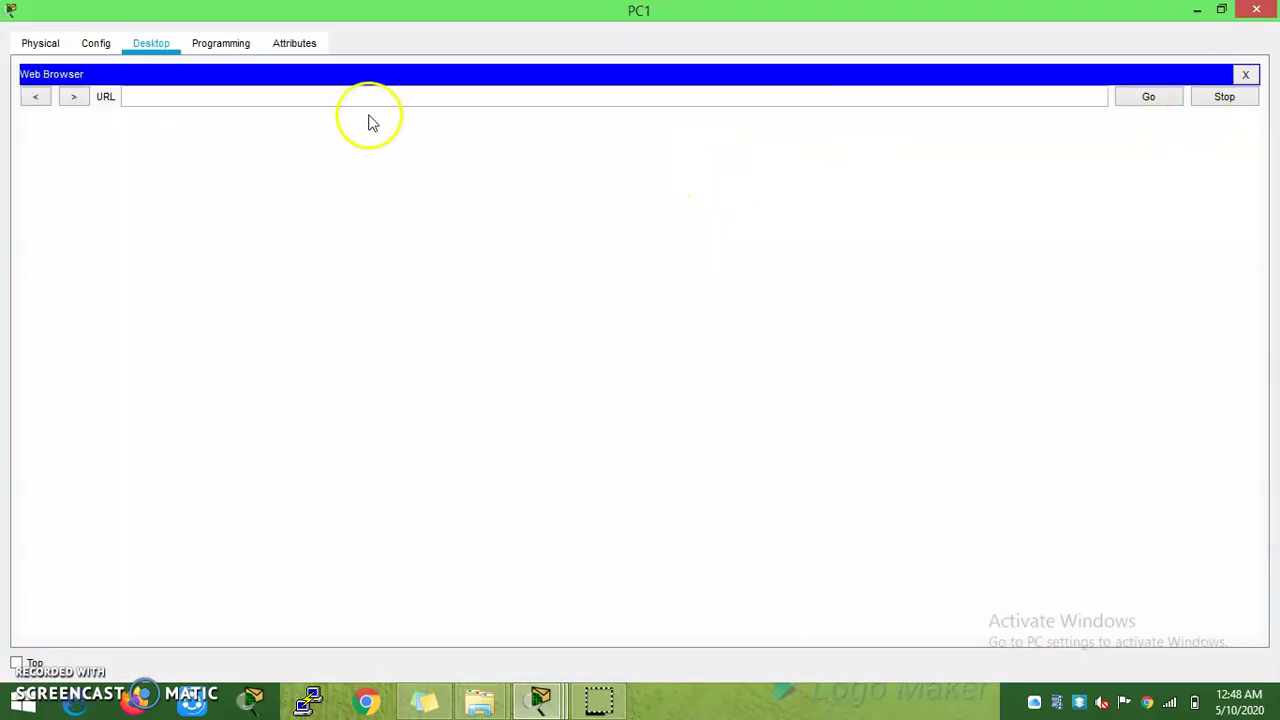
pyautogui.click(380, 95)
pyautogui.write('208.65.100.3')
pyautogui.press('Return')
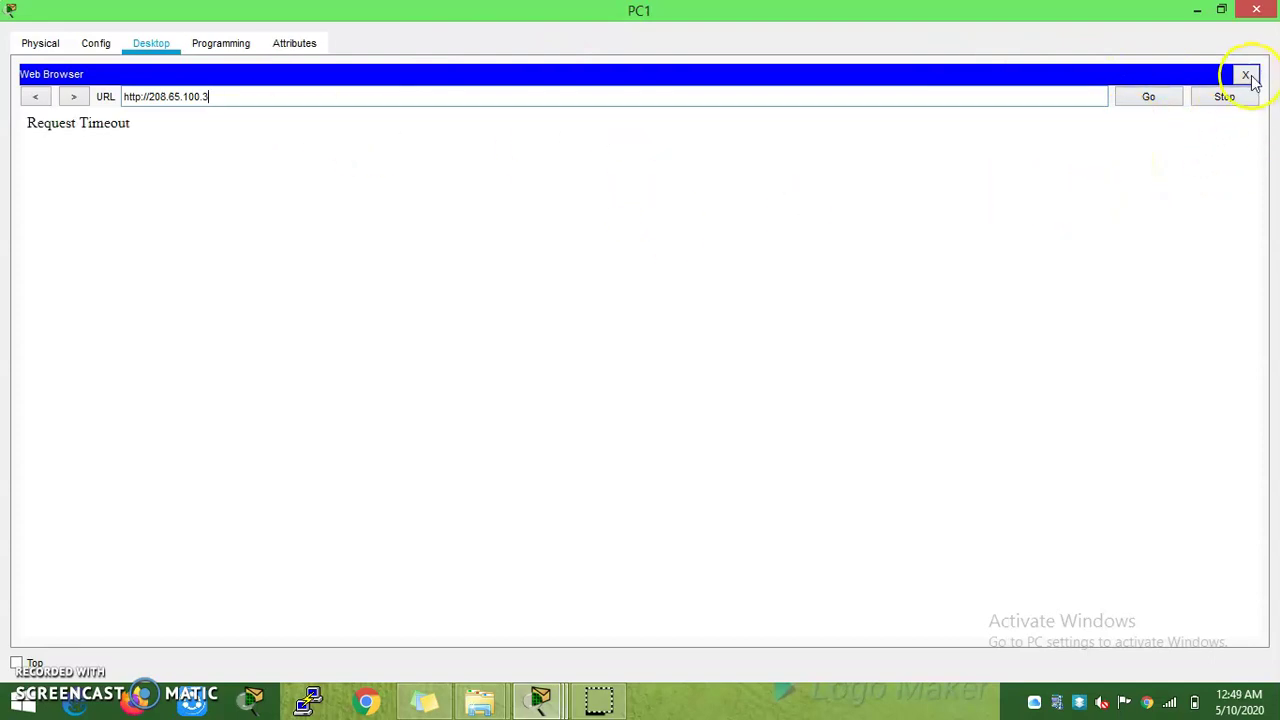
pyautogui.click(1245, 74)
# Step: Ping 208.65.100.3 from PC1's command prompt
pyautogui.click(598, 700)
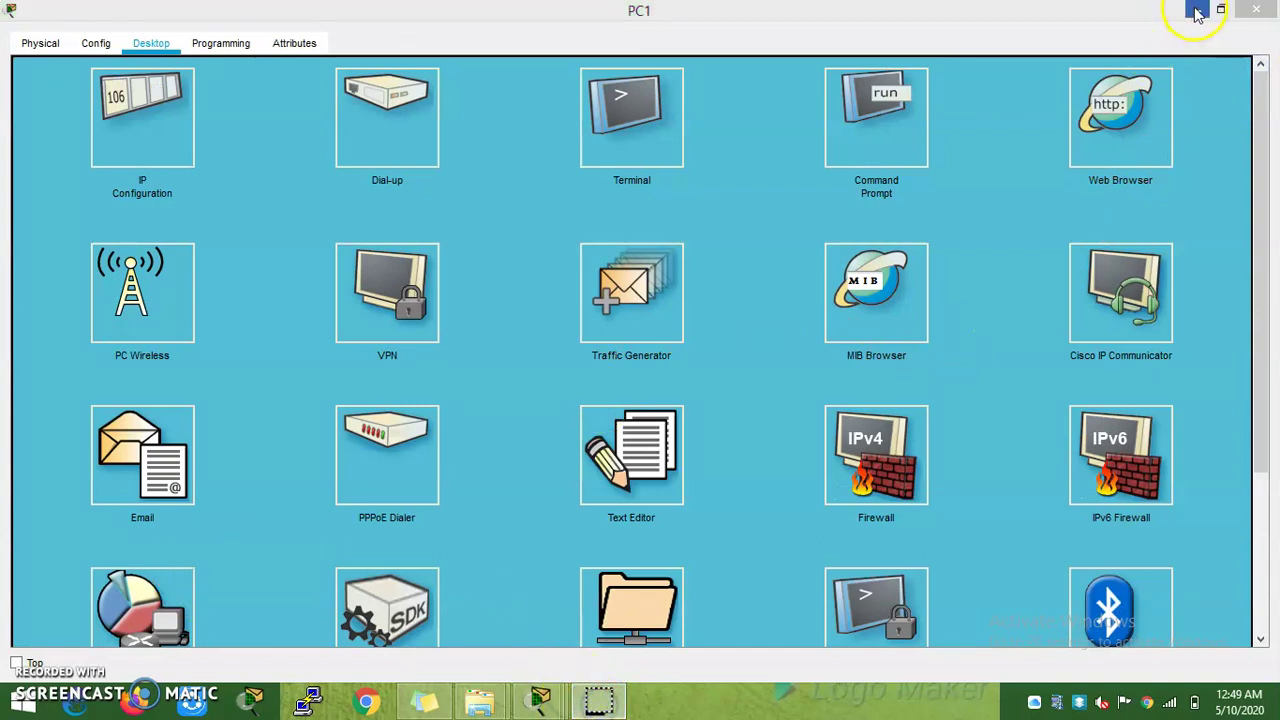
pyautogui.click(876, 118)
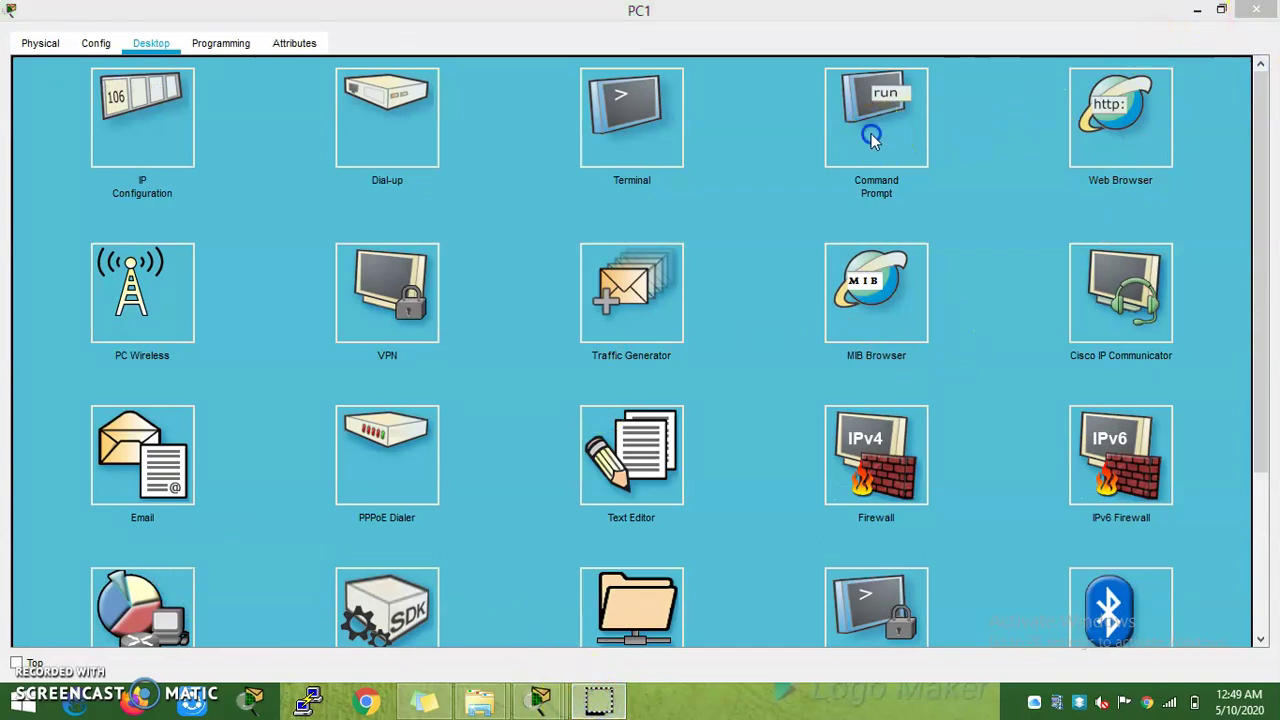
pyautogui.write('ping 208.')
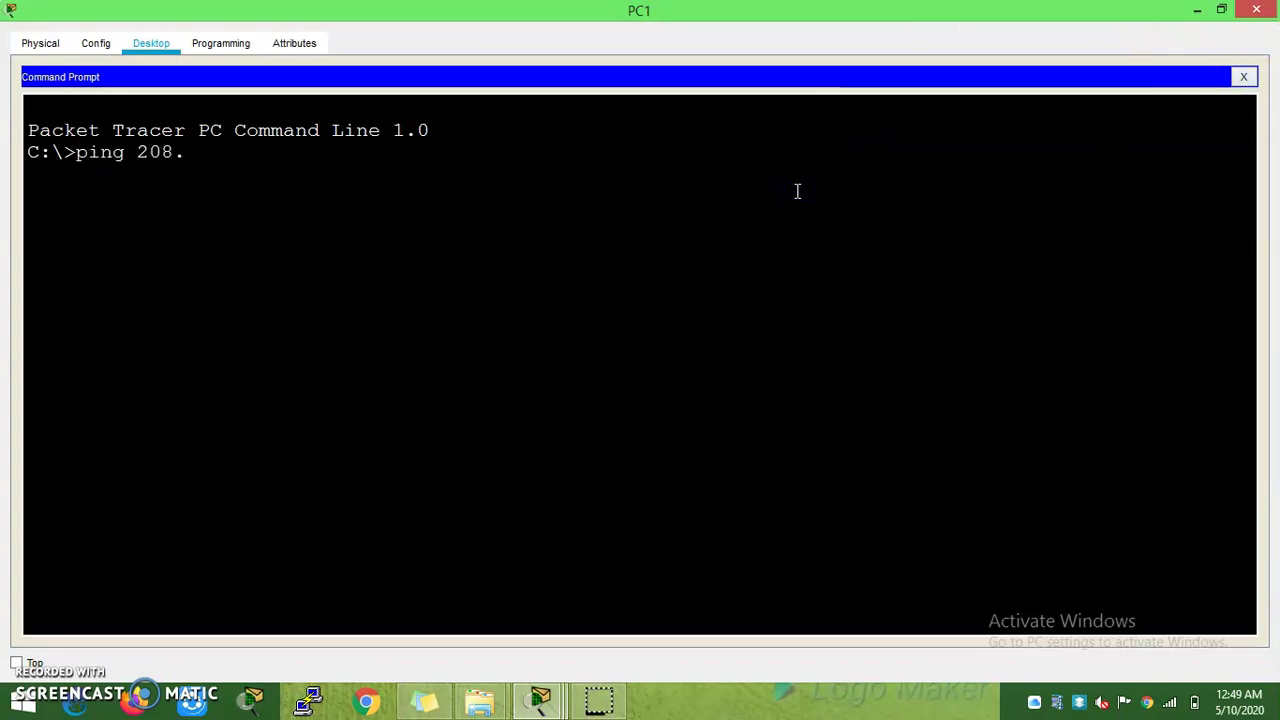
pyautogui.write('65.100.3')
pyautogui.press('Return')
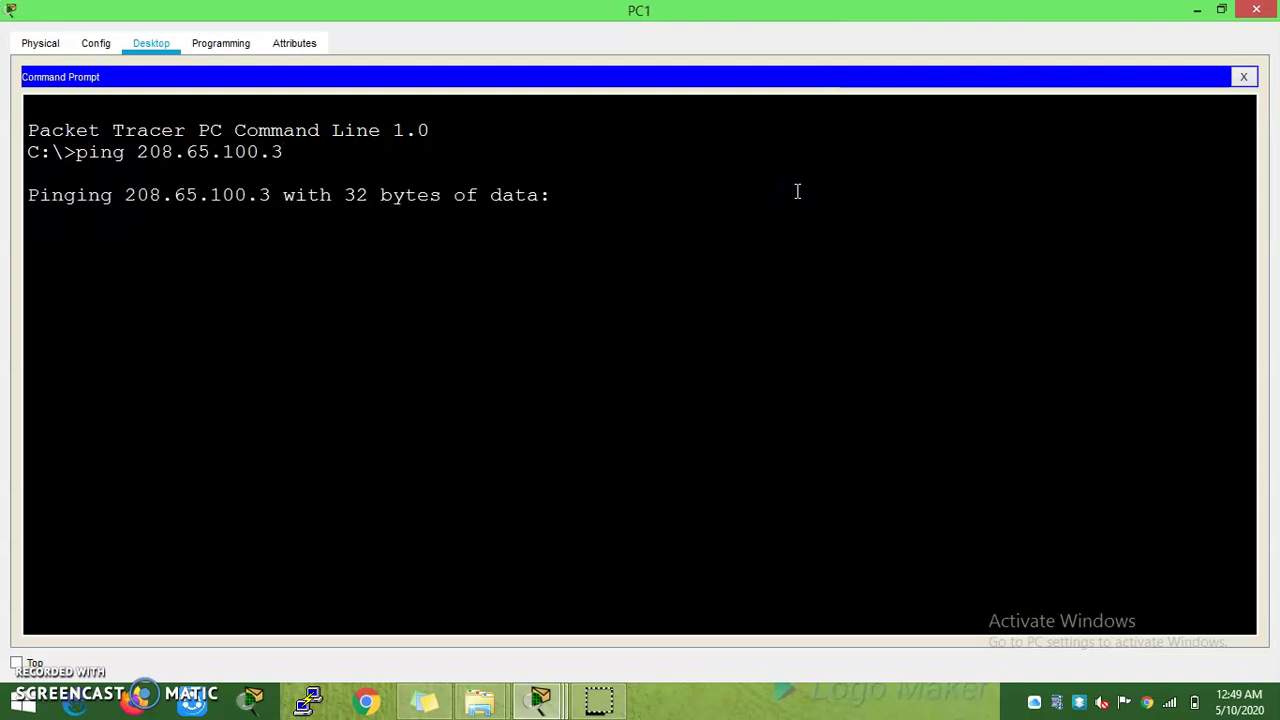
pyautogui.click(1243, 77)
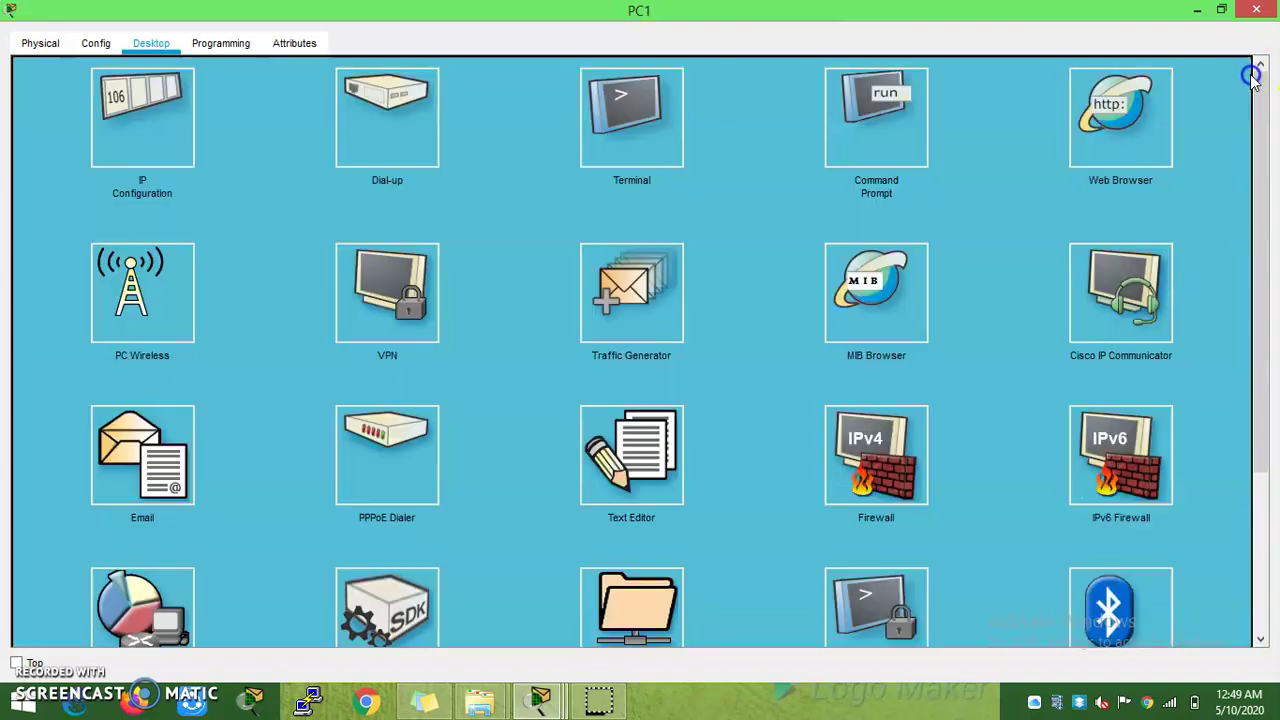
pyautogui.click(1199, 14)
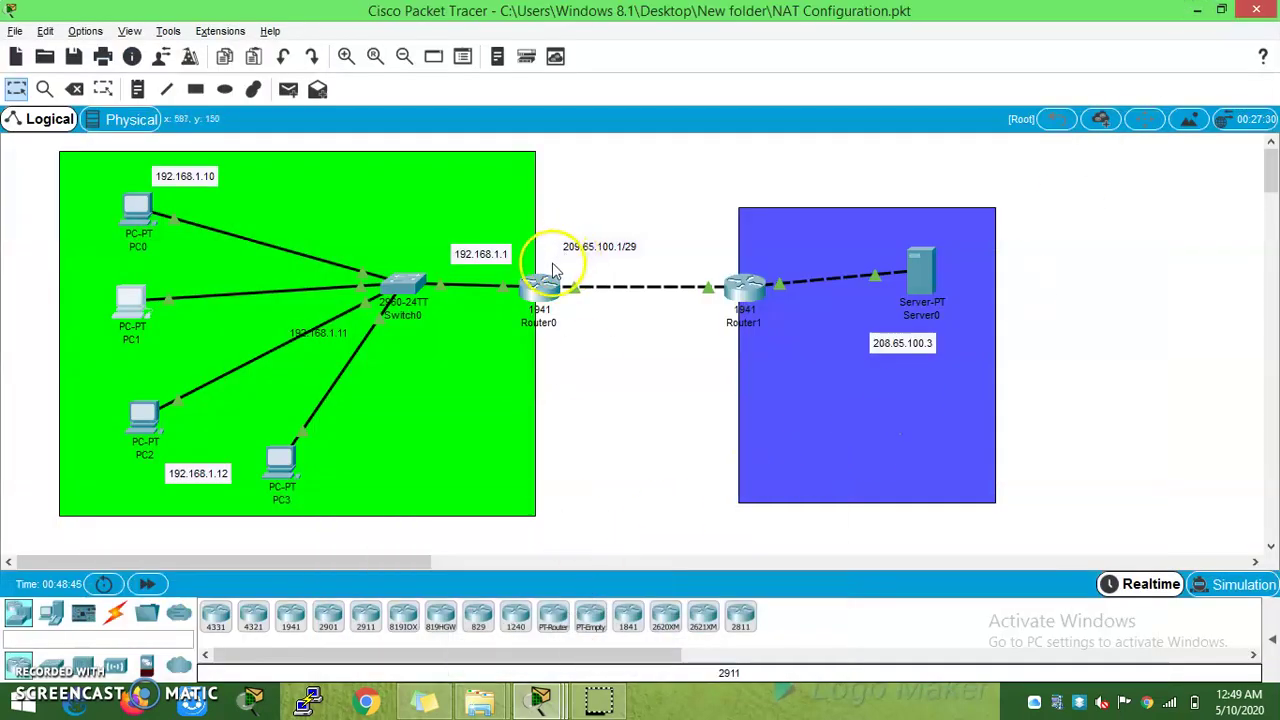
# Step: Leave config mode on Router0 and run sh ip nat translations
pyautogui.click(546, 280)
pyautogui.click(847, 84)
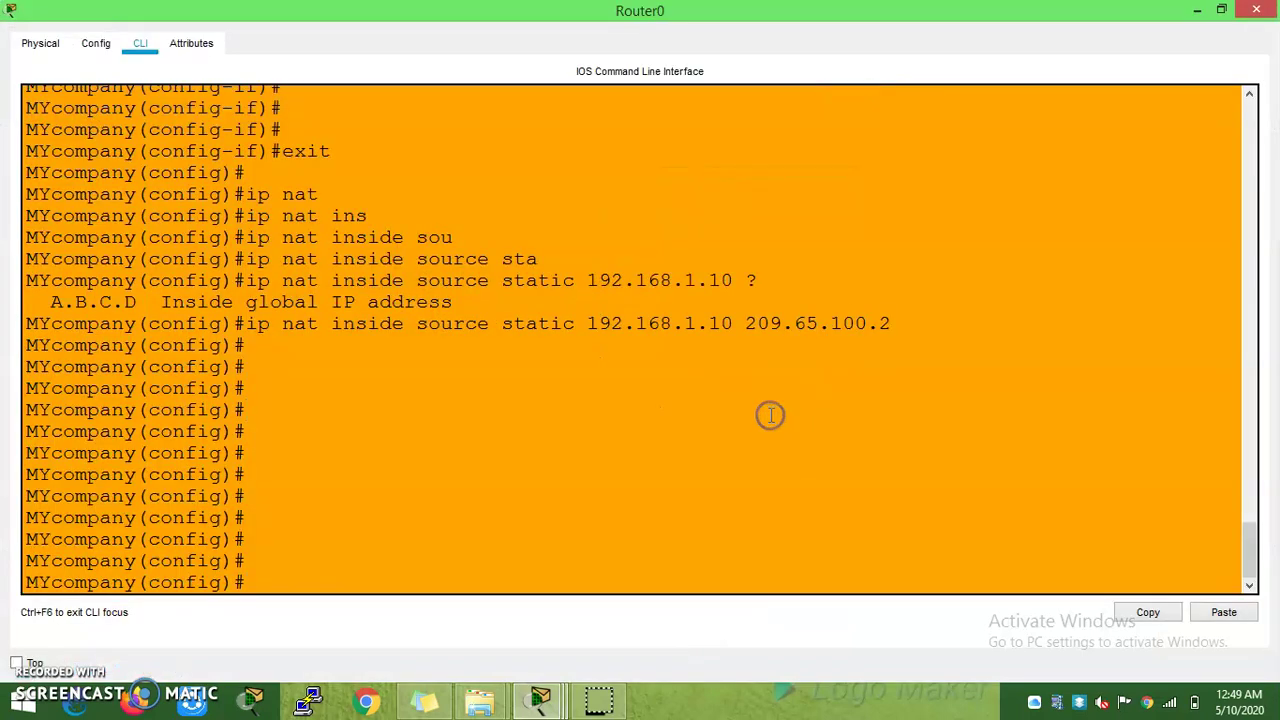
pyautogui.scroll(-2, 768, 414)
pyautogui.hotkey('ctrl', 'z')
pyautogui.press('Return')
pyautogui.press('Return')
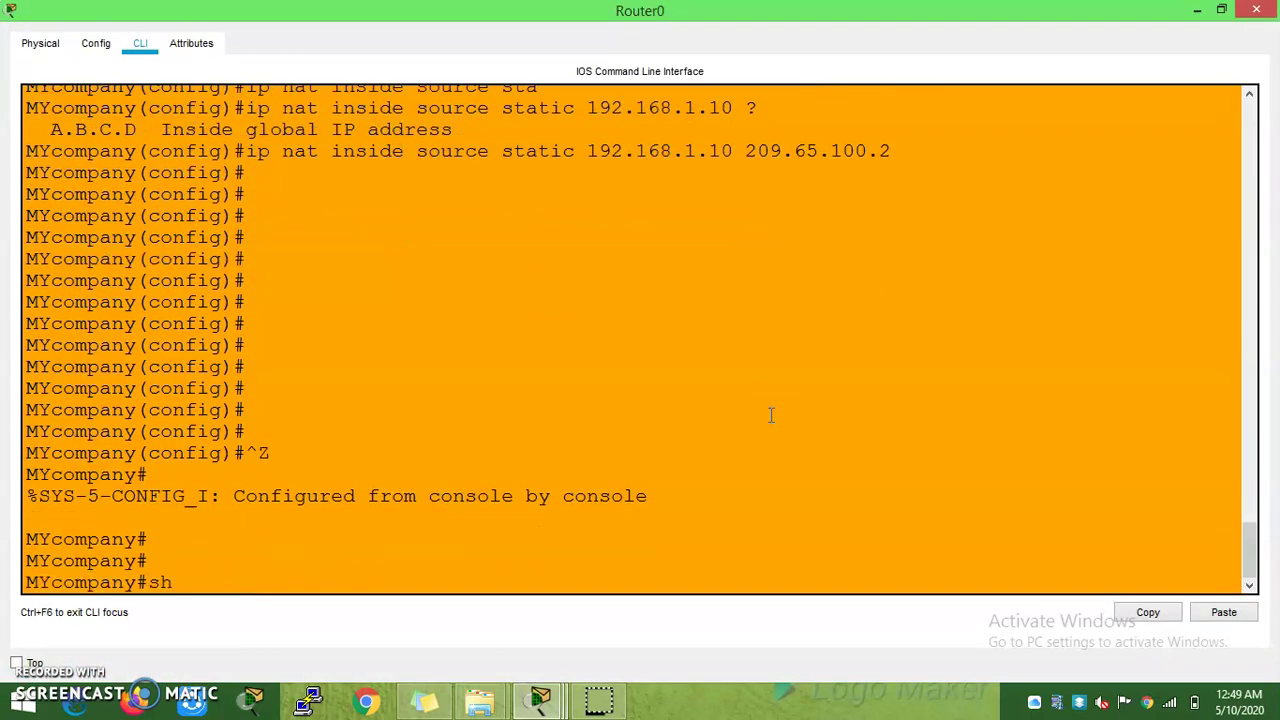
pyautogui.write('sh ip nat tran')
pyautogui.press('Tab')
pyautogui.press('Return')
pyautogui.press('Return')
pyautogui.press('Return')
pyautogui.press('Return')
pyautogui.press('Return')
pyautogui.press('Return')
pyautogui.press('Return')
pyautogui.press('Return')
pyautogui.press('Return')
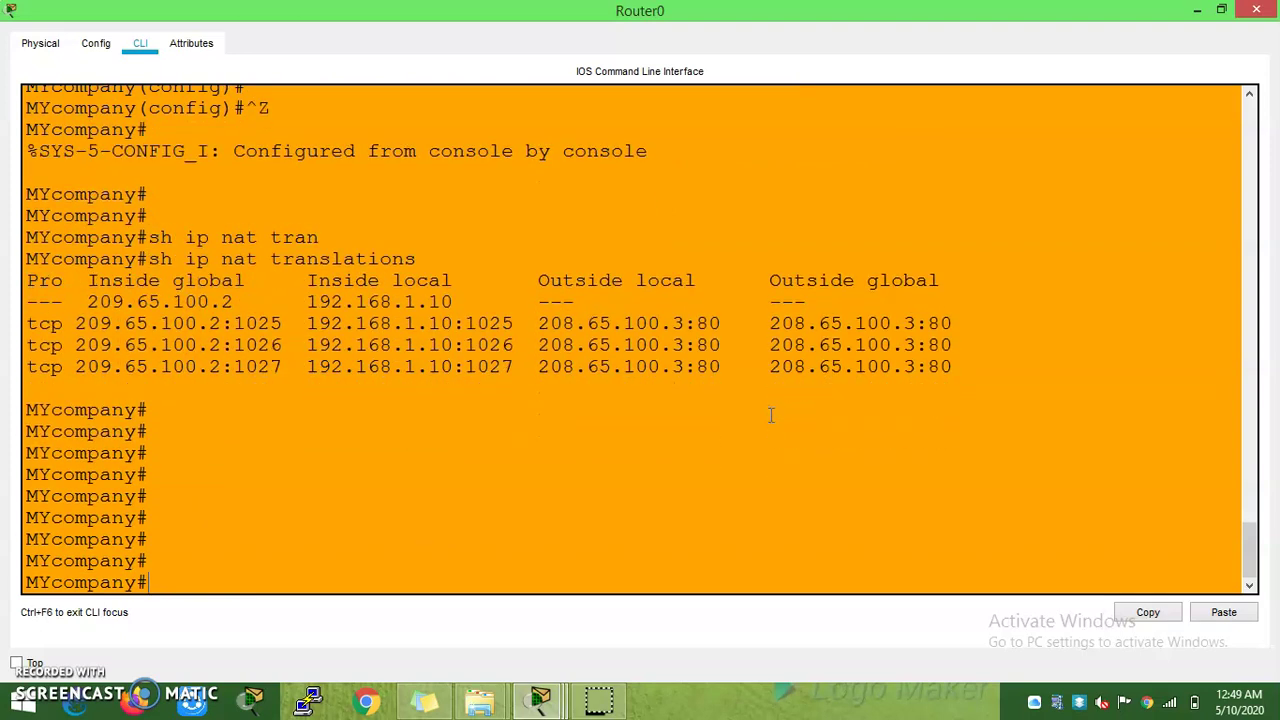
# Step: Highlight inside global 209.65.100.2, inside local 192.168.1.10, and outside 208.65.100.3:80 entries
pyautogui.moveTo(75, 323)
pyautogui.mouseDown()
pyautogui.moveTo(260, 323)
pyautogui.moveTo(62, 323)
pyautogui.mouseUp()
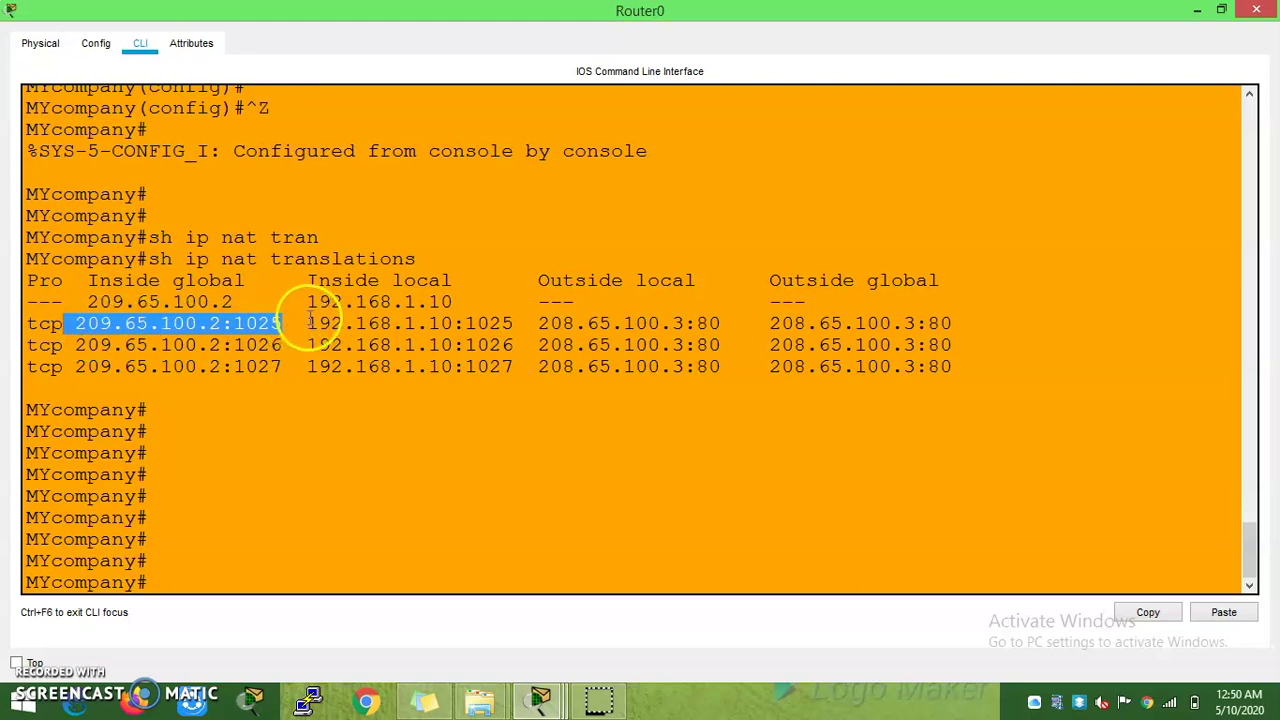
pyautogui.moveTo(309, 323); pyautogui.dragTo(452, 323)
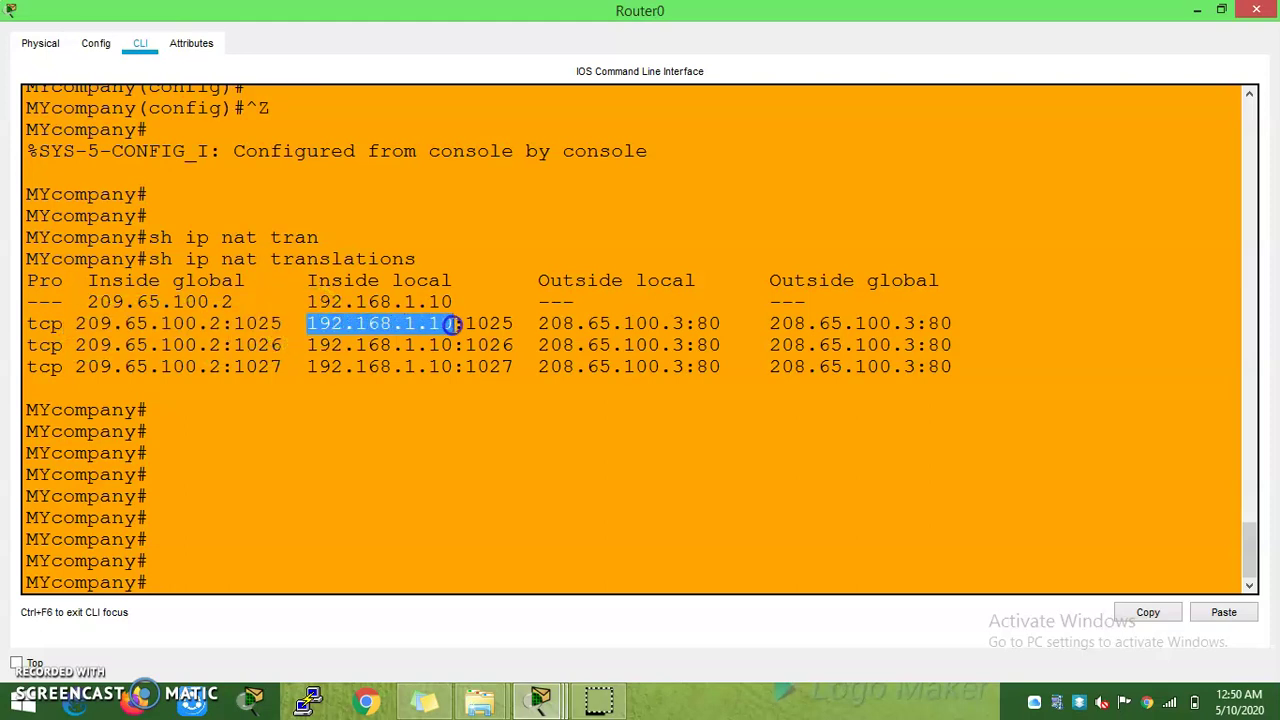
pyautogui.moveTo(221, 323); pyautogui.dragTo(75, 323)
pyautogui.click(604, 323)
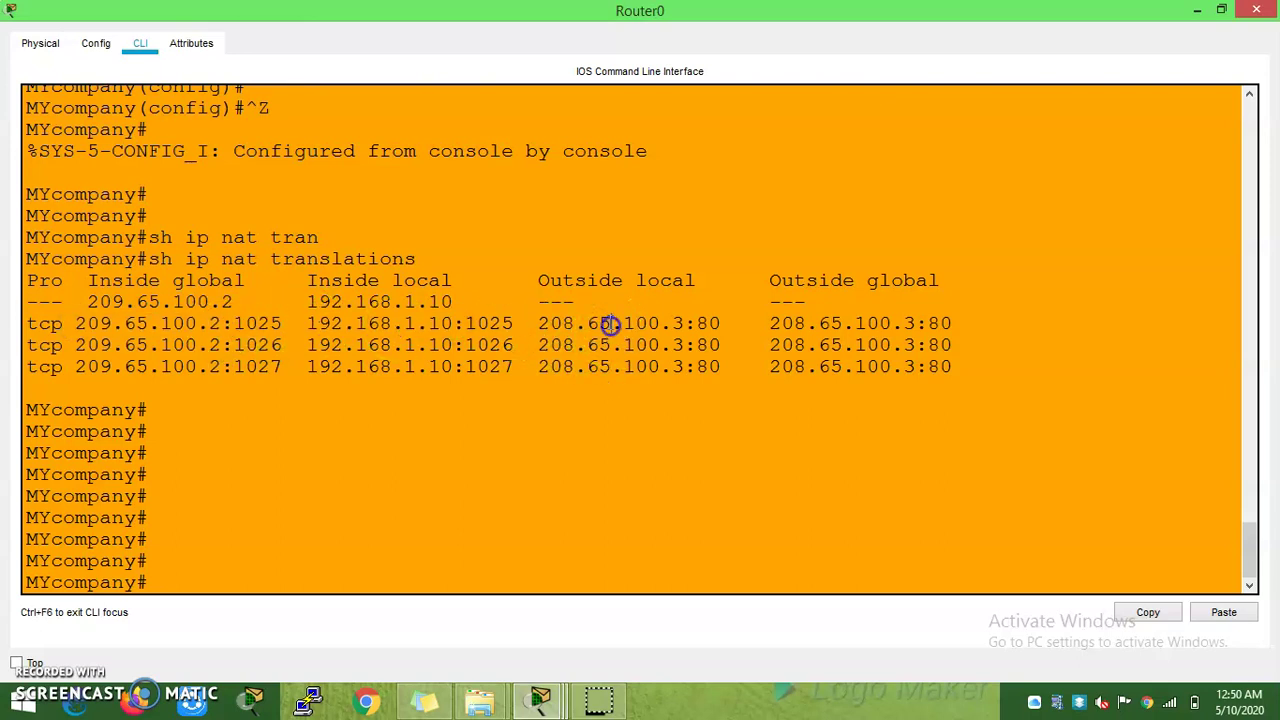
pyautogui.moveTo(538, 323); pyautogui.dragTo(677, 323)
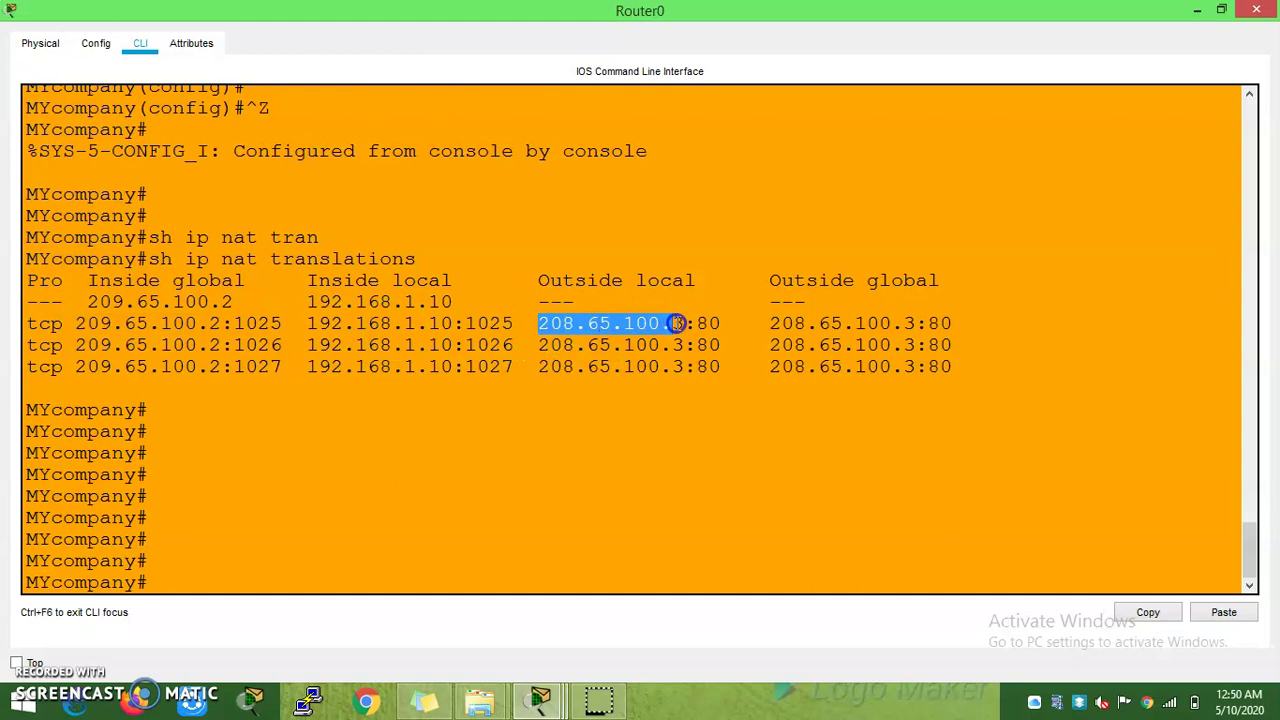
pyautogui.moveTo(769, 323); pyautogui.dragTo(915, 325)
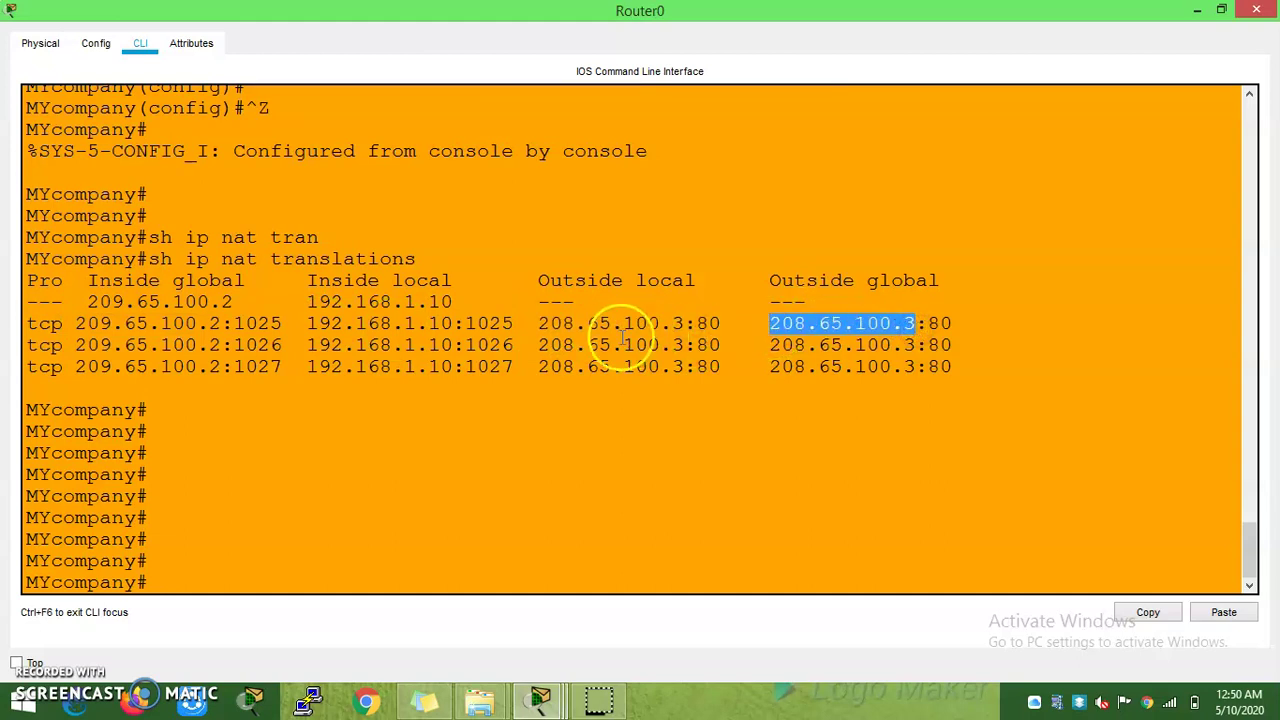
pyautogui.moveTo(538, 323); pyautogui.dragTo(684, 323)
pyautogui.moveTo(771, 323); pyautogui.dragTo(950, 322)
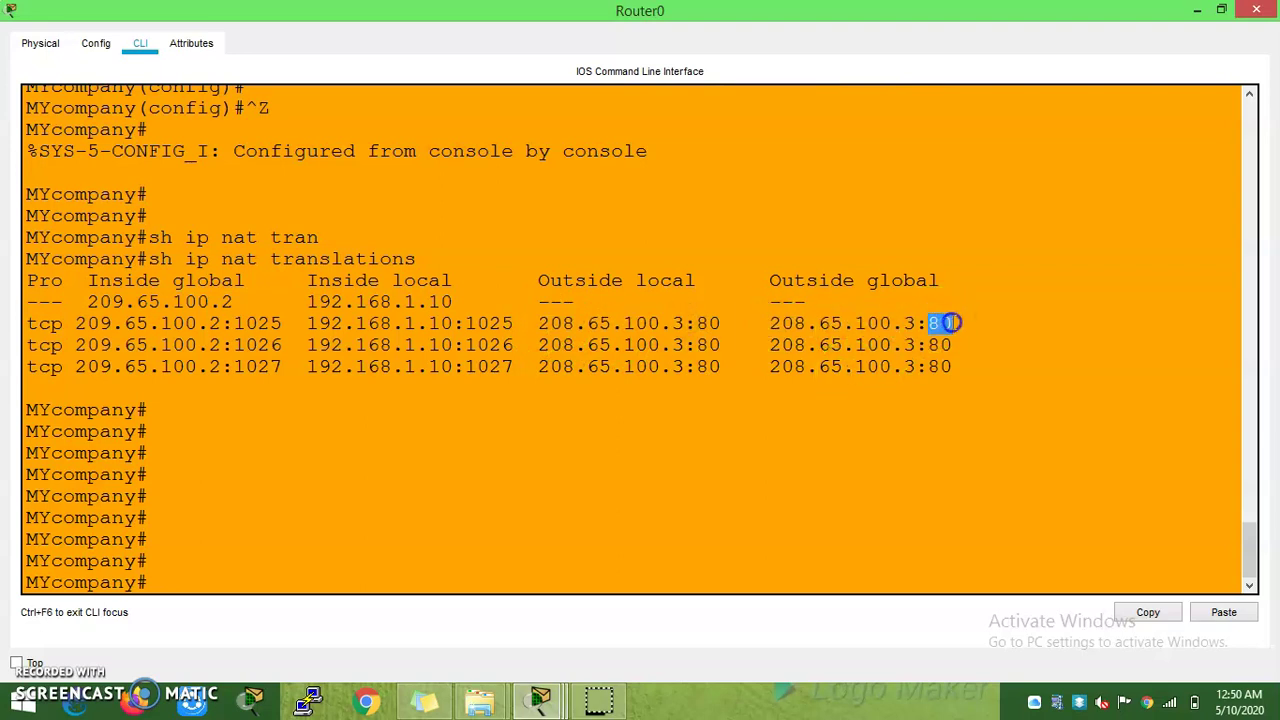
pyautogui.moveTo(697, 323); pyautogui.dragTo(730, 322)
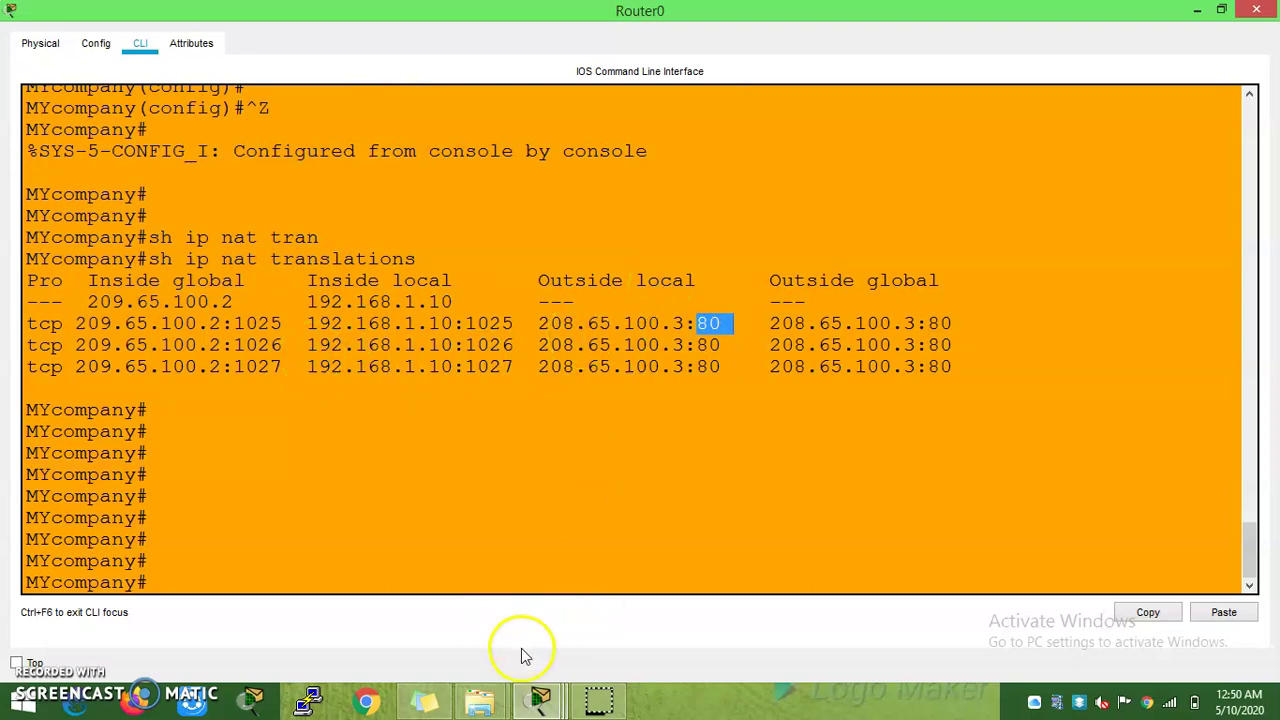
pyautogui.click(548, 707)
pyautogui.click(615, 610)
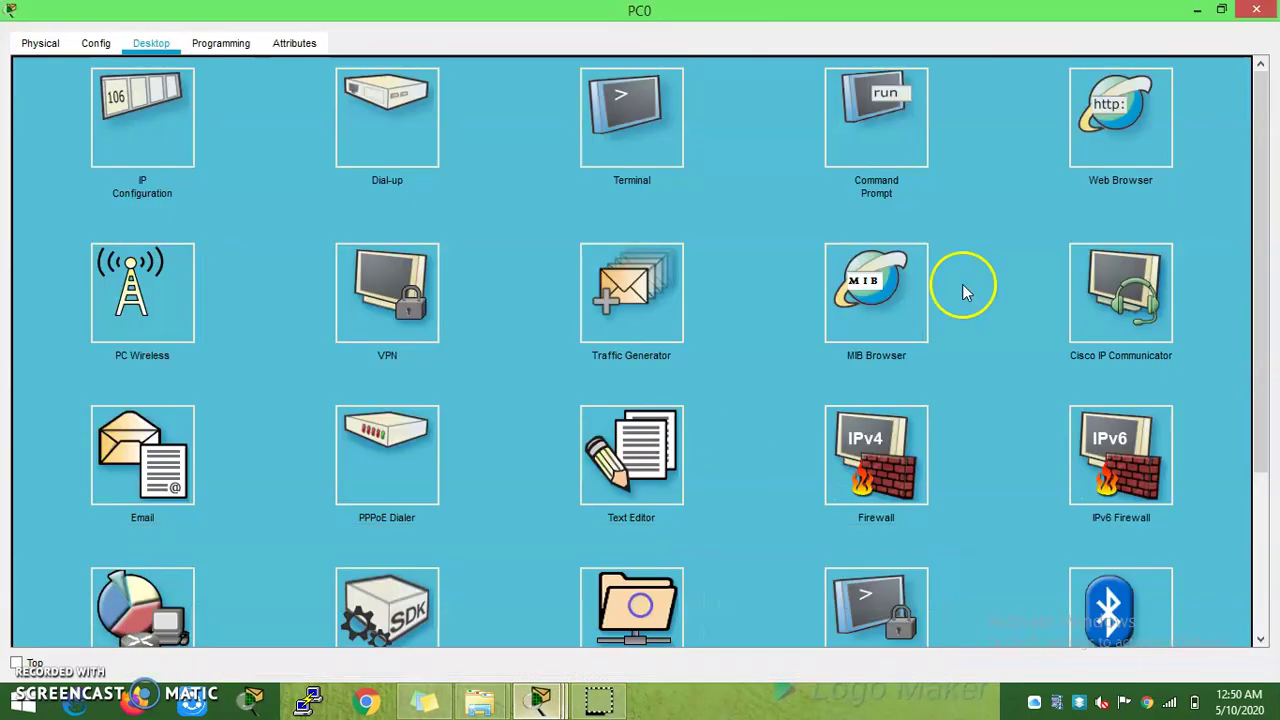
pyautogui.click(1125, 115)
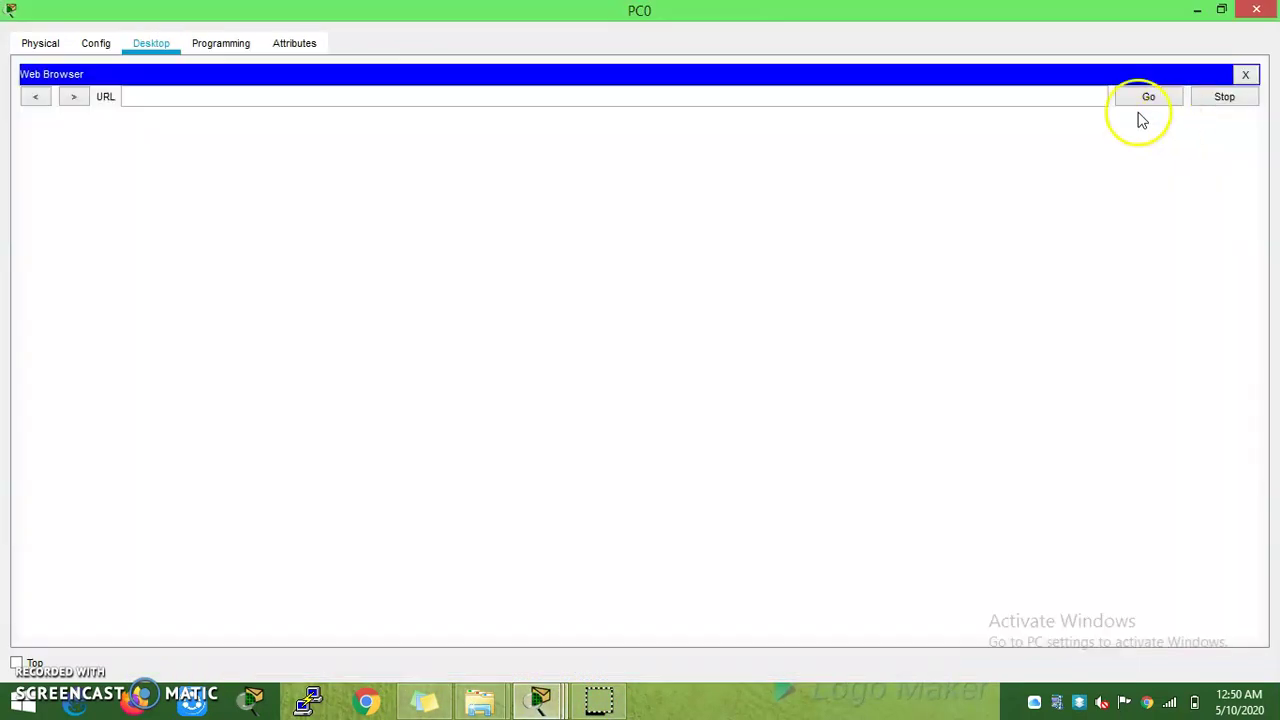
pyautogui.click(240, 94)
pyautogui.write('https://208.65.1')
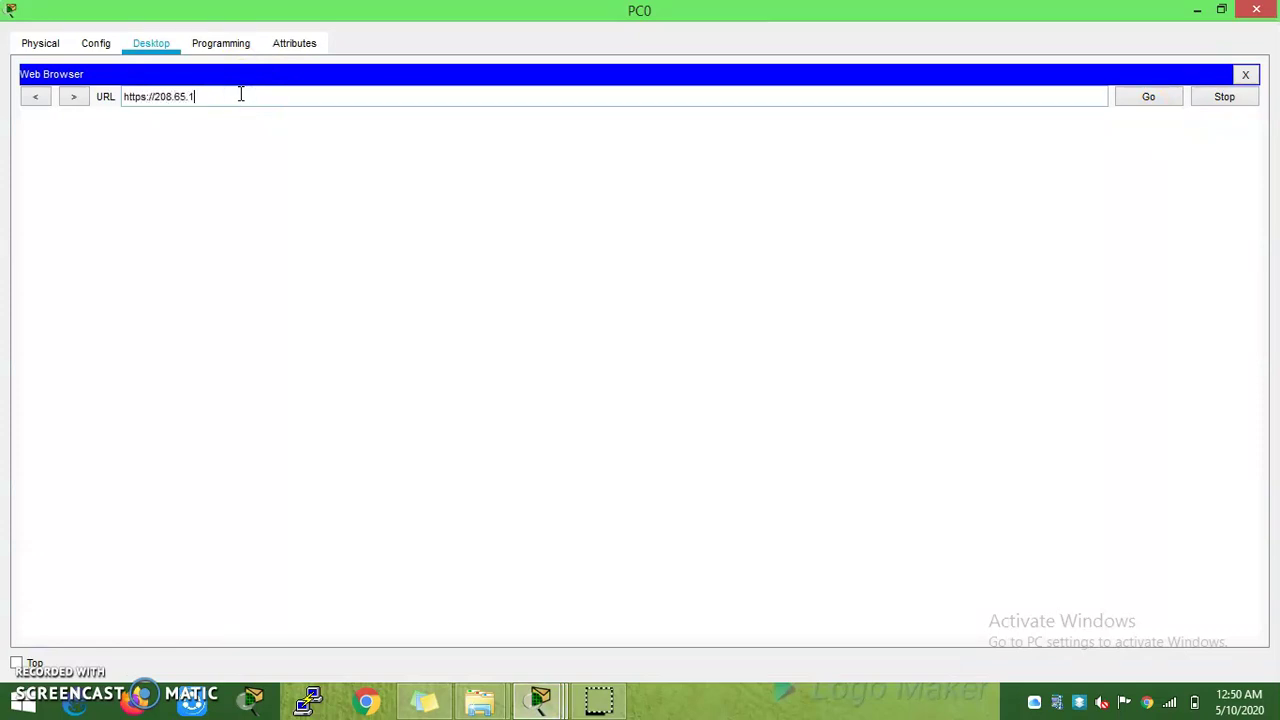
pyautogui.write('00.3')
pyautogui.press('Return')
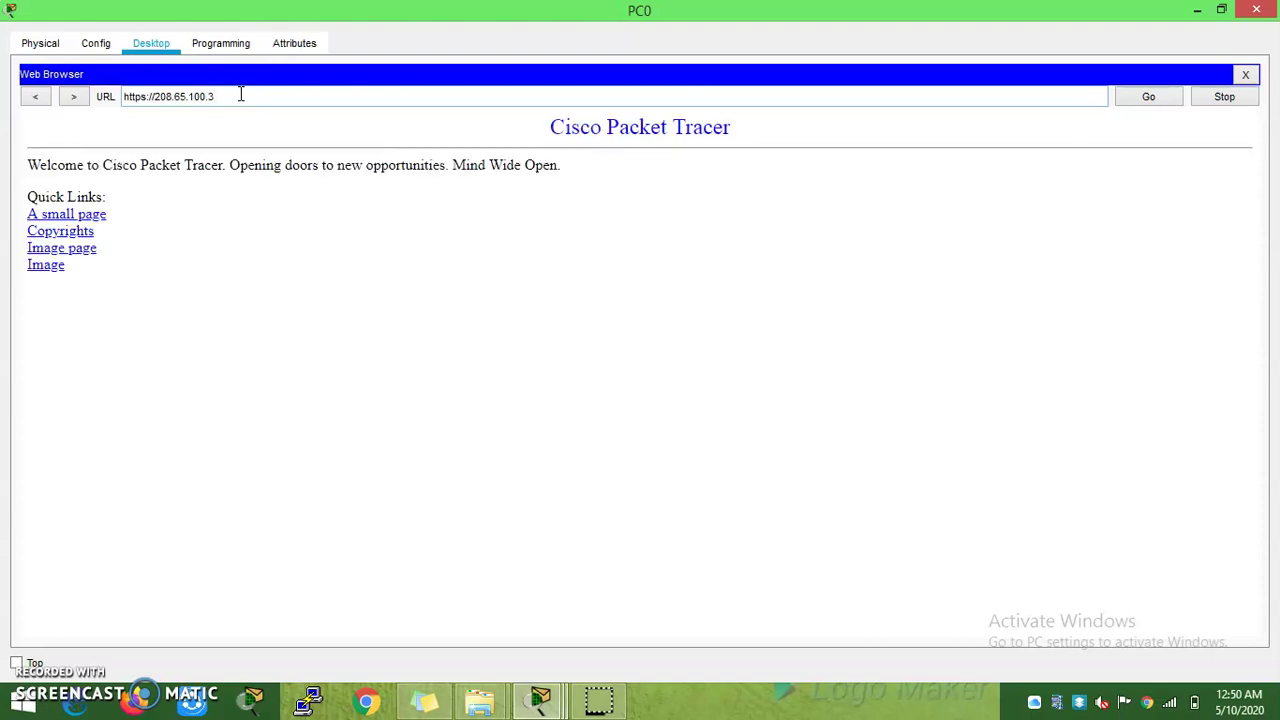
# Step: Switch back to Router0's CLI and clear the old highlight
pyautogui.click(542, 694)
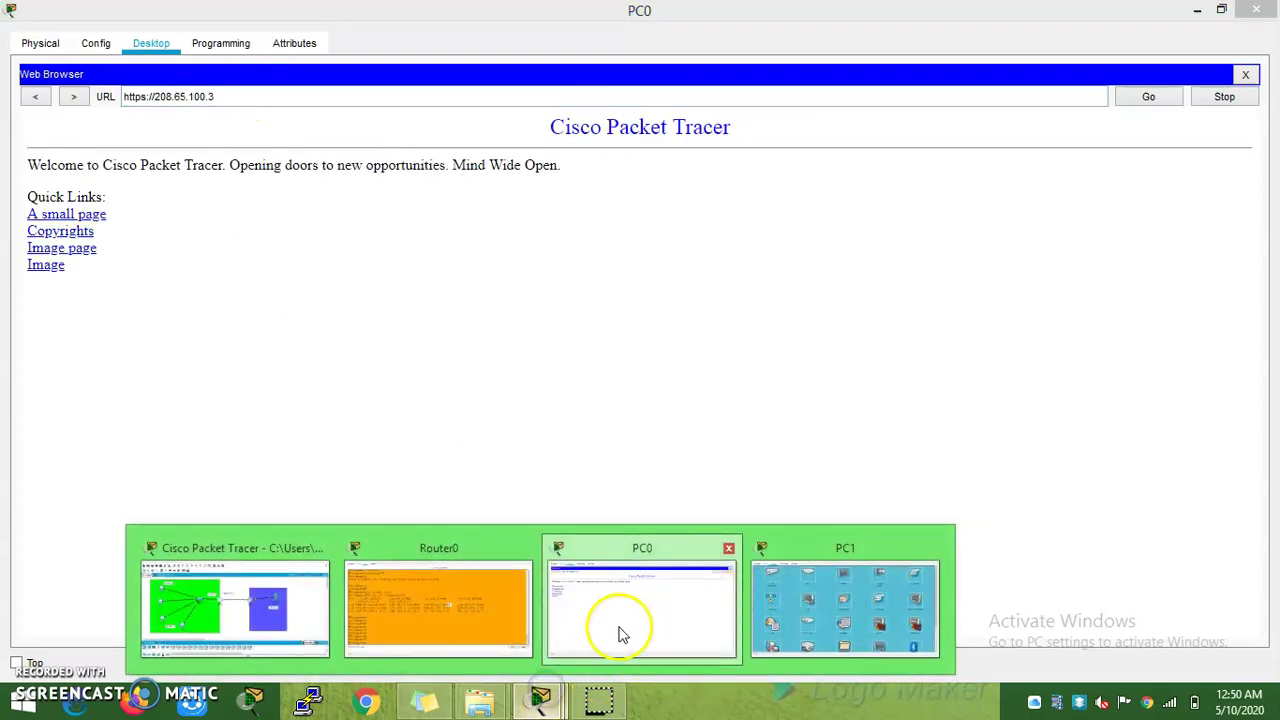
pyautogui.click(440, 600)
pyautogui.click(574, 526)
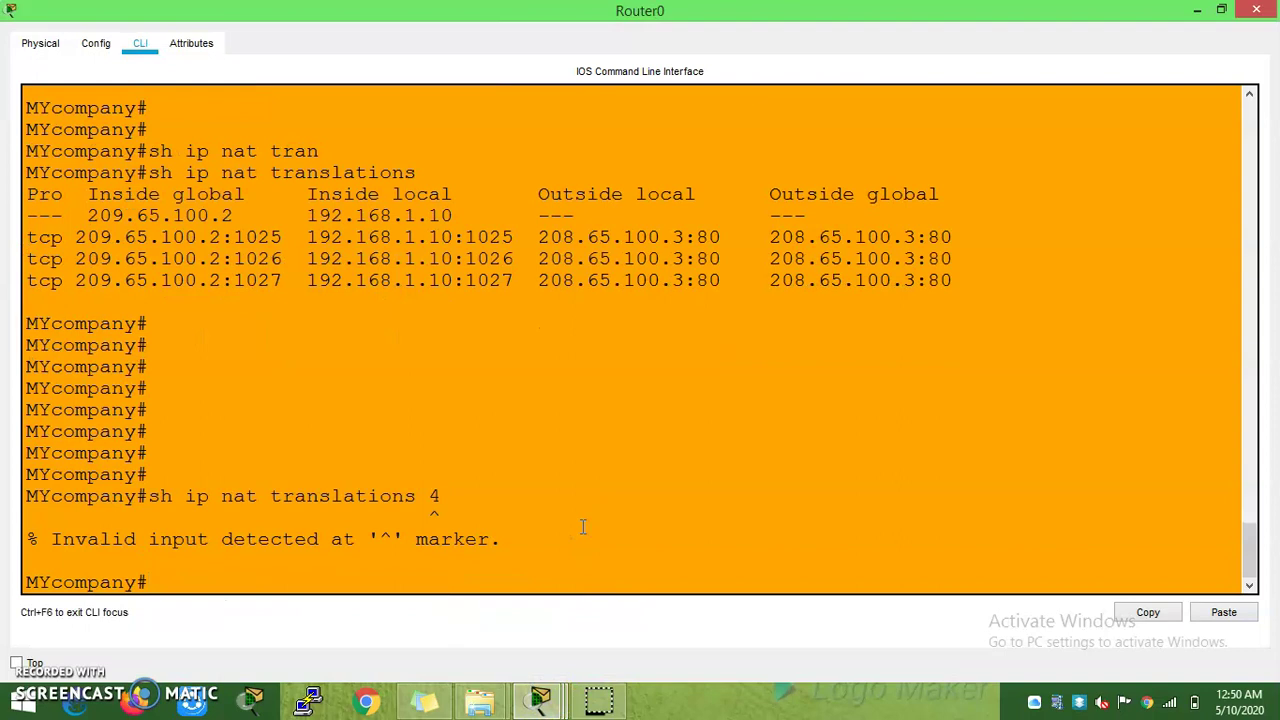
# Step: Rerun 'sh ip nat translations' on Router0 and inspect the new 443 and 1028 port entries
pyautogui.press('Up')
pyautogui.press('BackSpace')
pyautogui.press('Return')
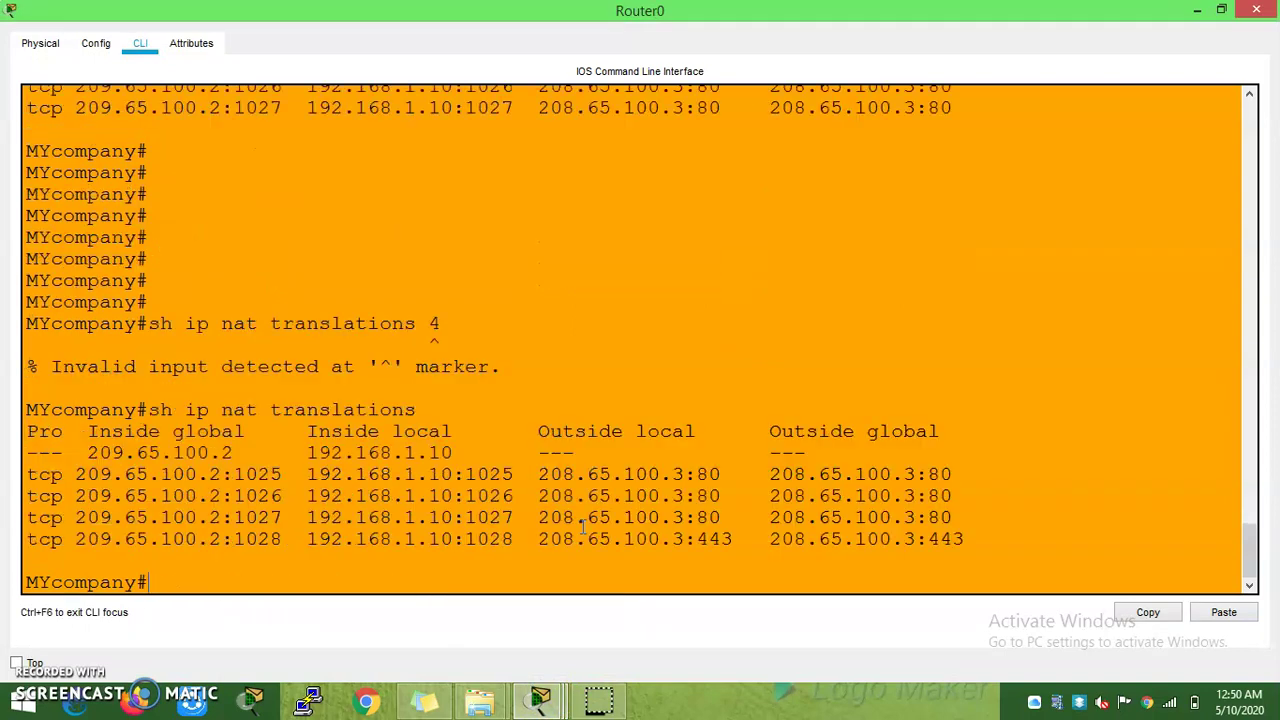
pyautogui.moveTo(964, 540); pyautogui.dragTo(522, 540)
pyautogui.click(513, 538)
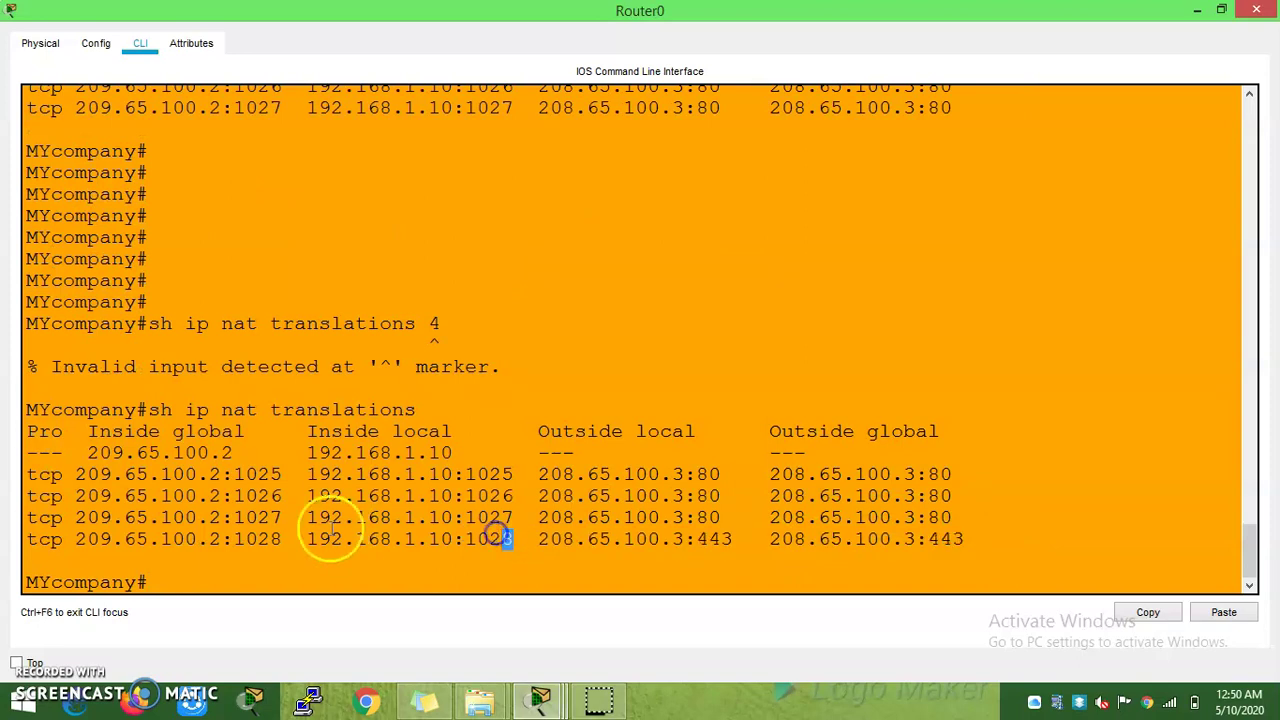
pyautogui.moveTo(290, 537); pyautogui.dragTo(233, 537)
pyautogui.click(465, 540)
pyautogui.doubleClick(465, 540)
pyautogui.click(620, 540)
pyautogui.moveTo(903, 540); pyautogui.dragTo(1041, 537)
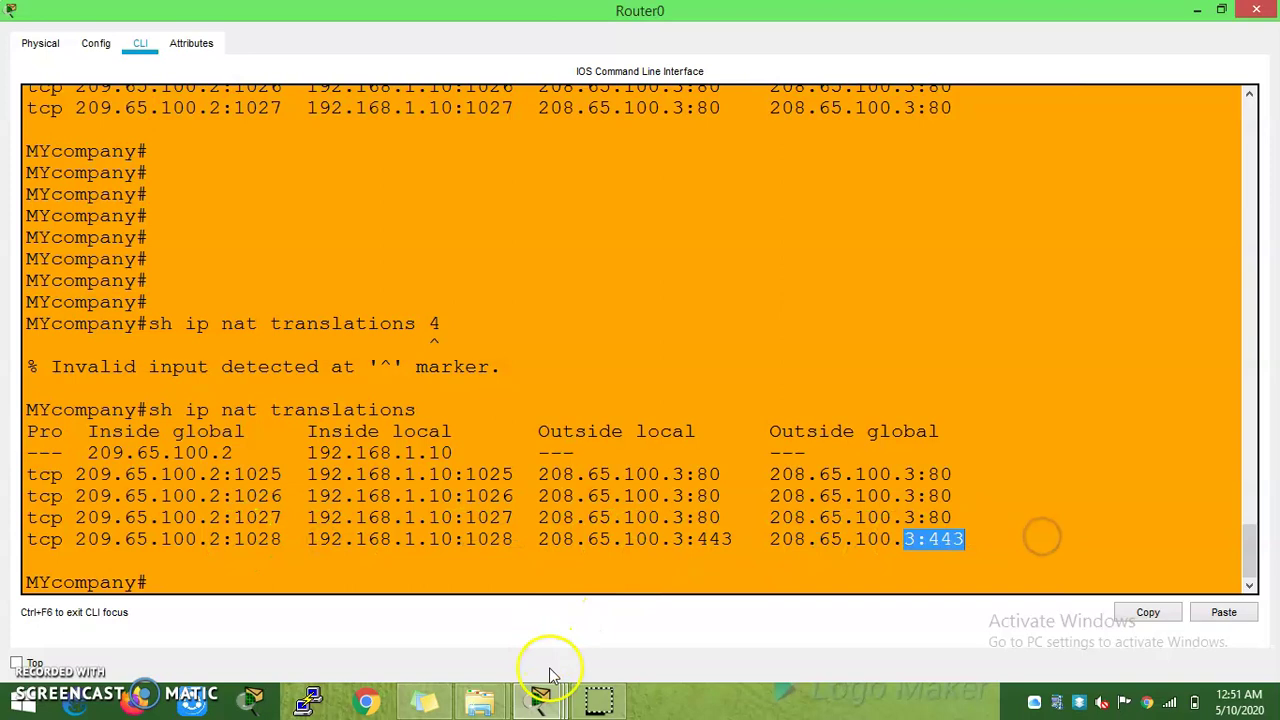
# Step: On PC0, close the web browser, check the IP configuration and rerun ping 208.65.100.3
pyautogui.moveTo(543, 686)
pyautogui.click(743, 637)
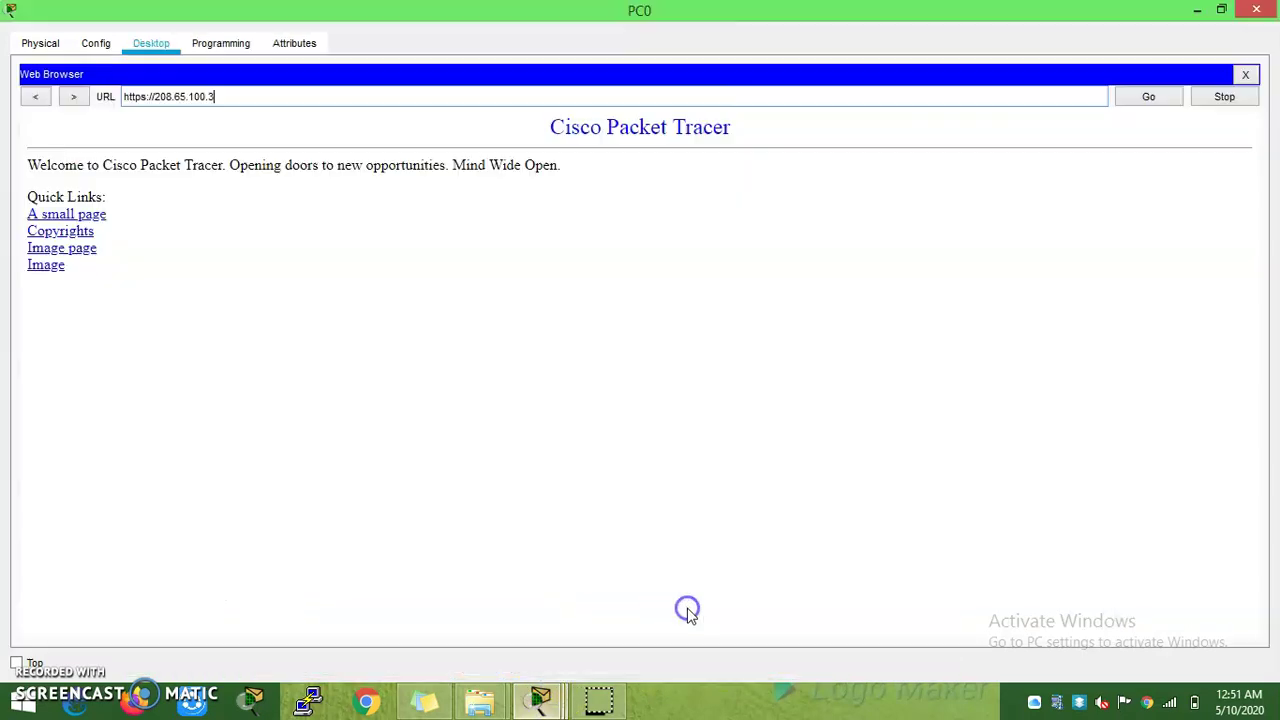
pyautogui.click(1249, 68)
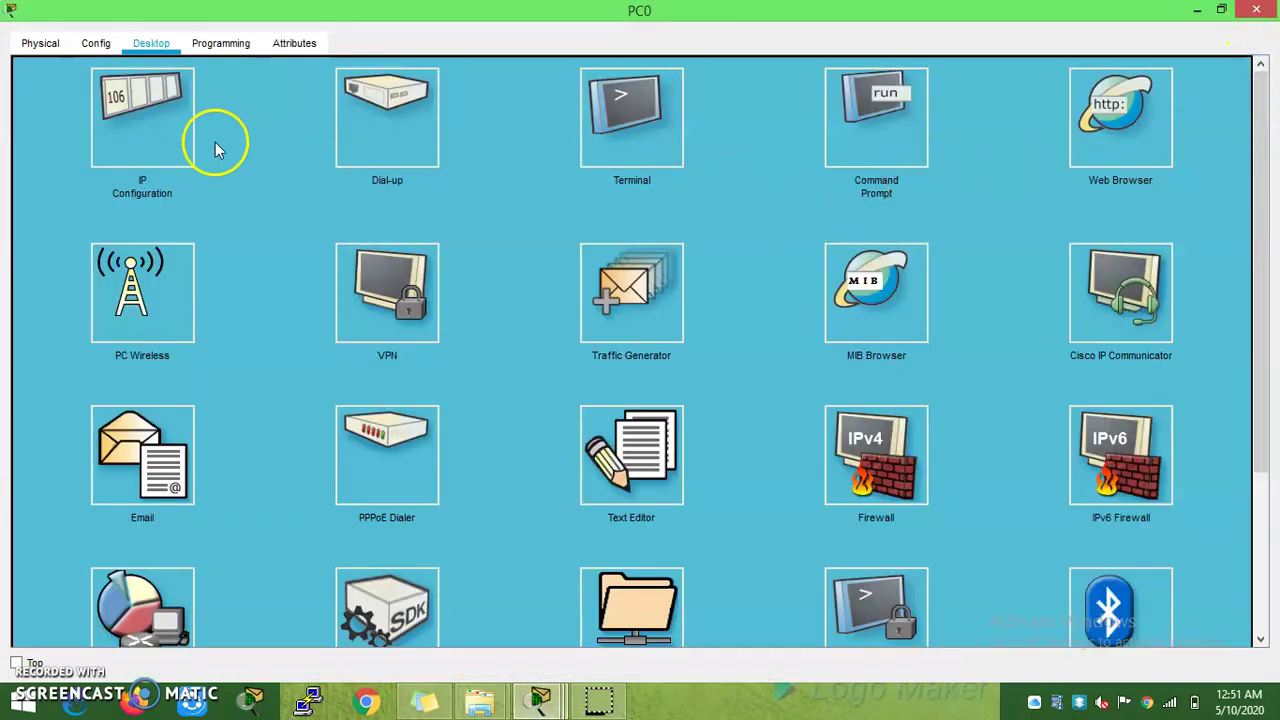
pyautogui.click(130, 140)
pyautogui.click(1254, 76)
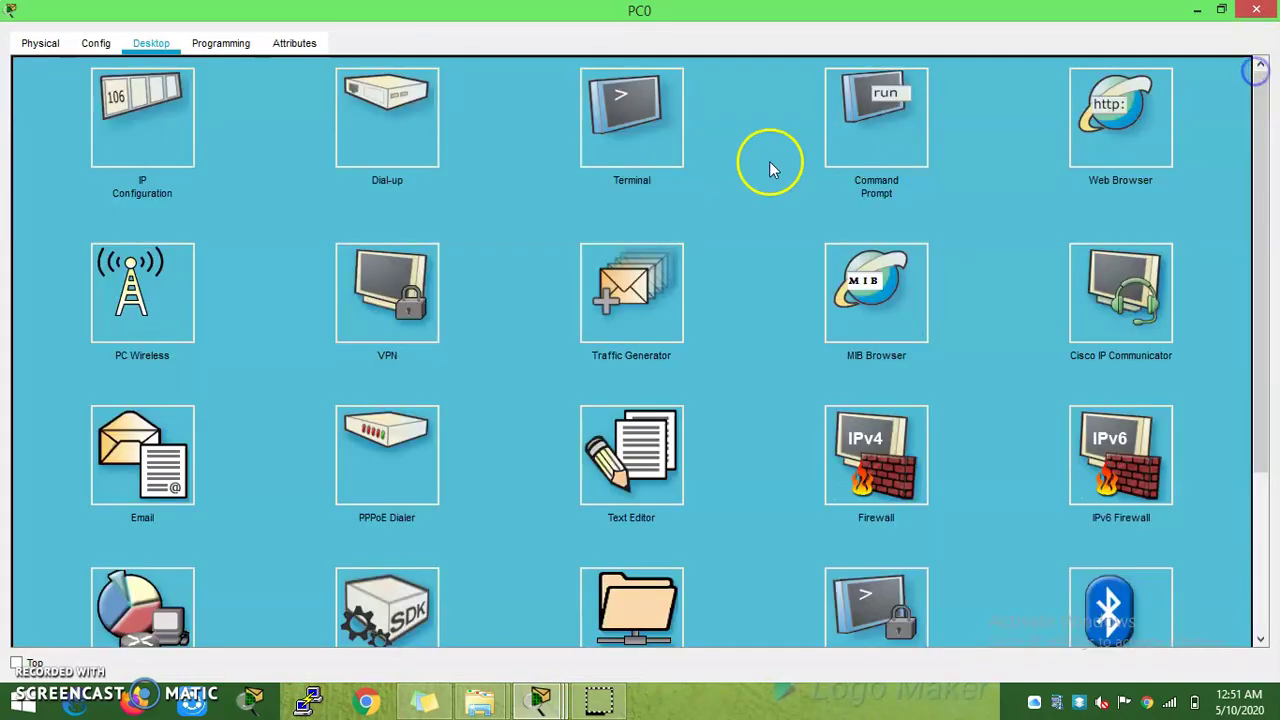
pyautogui.click(848, 118)
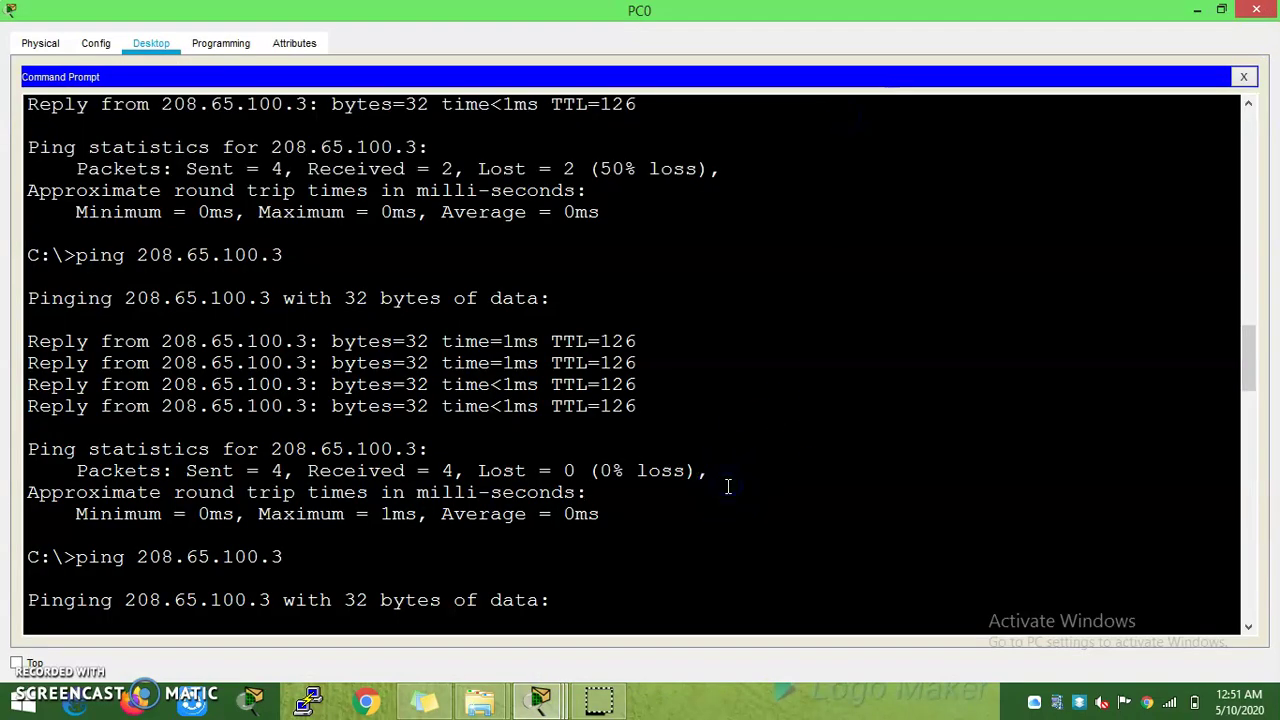
pyautogui.press('Up')
pyautogui.press('Return')
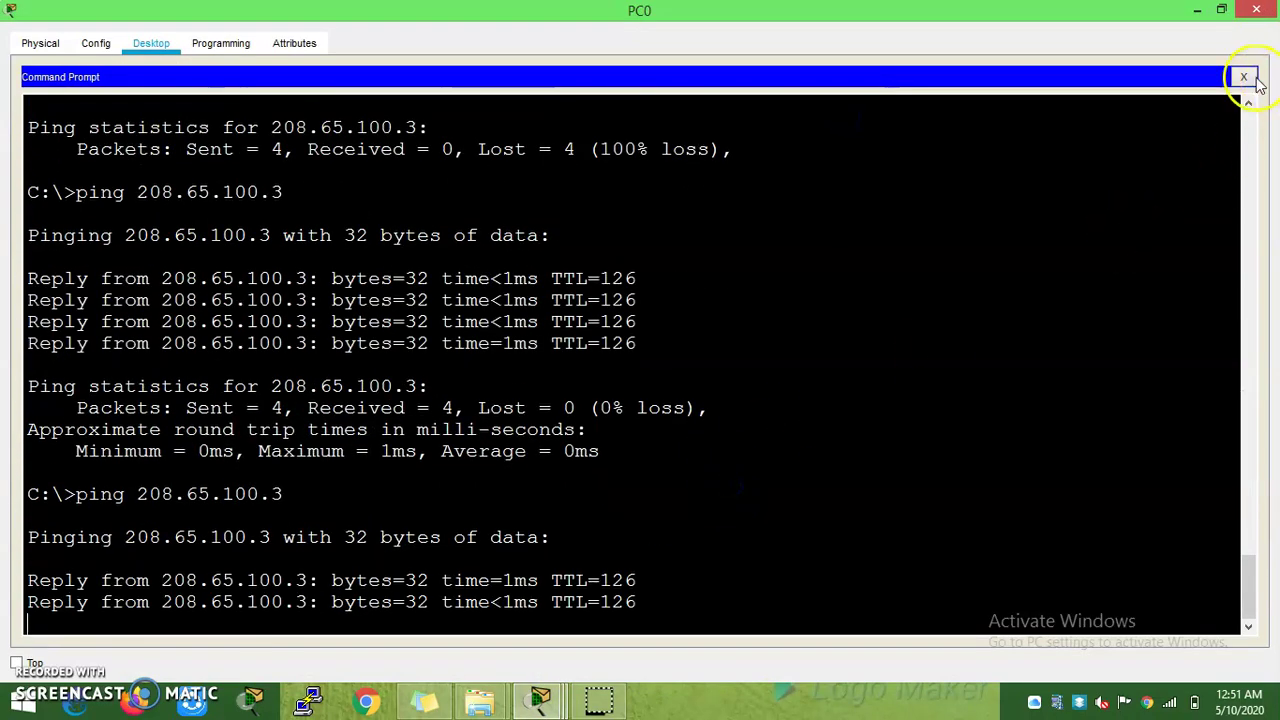
# Step: List Router0's NAT translations again and mark the four new icmp translation rows
pyautogui.click(1256, 9)
pyautogui.click(838, 545)
pyautogui.press('Tab')
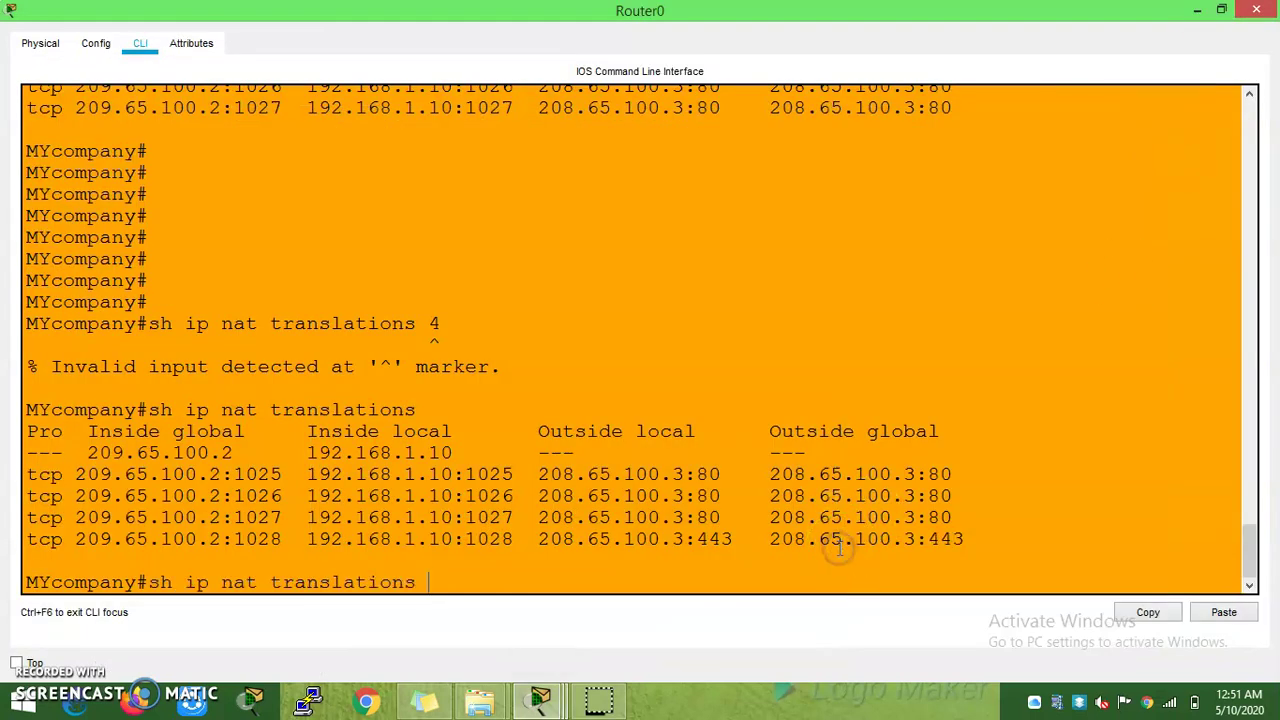
pyautogui.press('Return')
pyautogui.moveTo(36, 368); pyautogui.dragTo(940, 440)
pyautogui.click(468, 413)
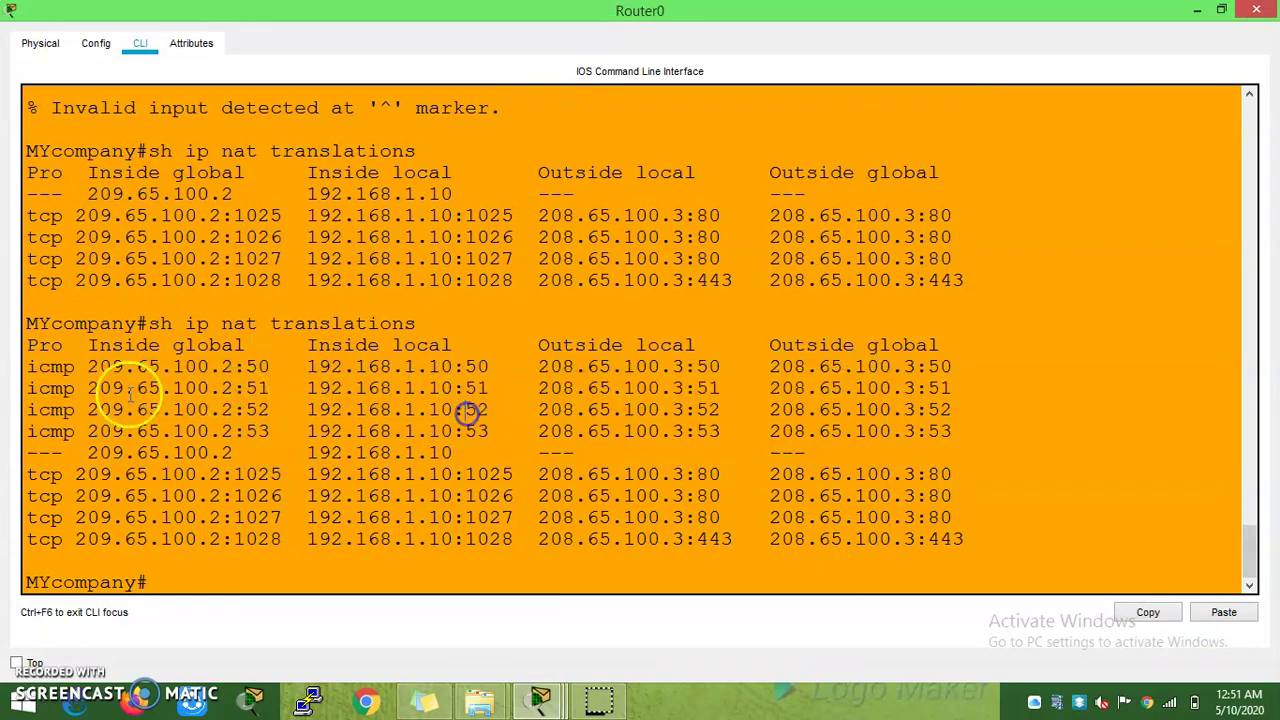
pyautogui.moveTo(28, 366); pyautogui.dragTo(1056, 436)
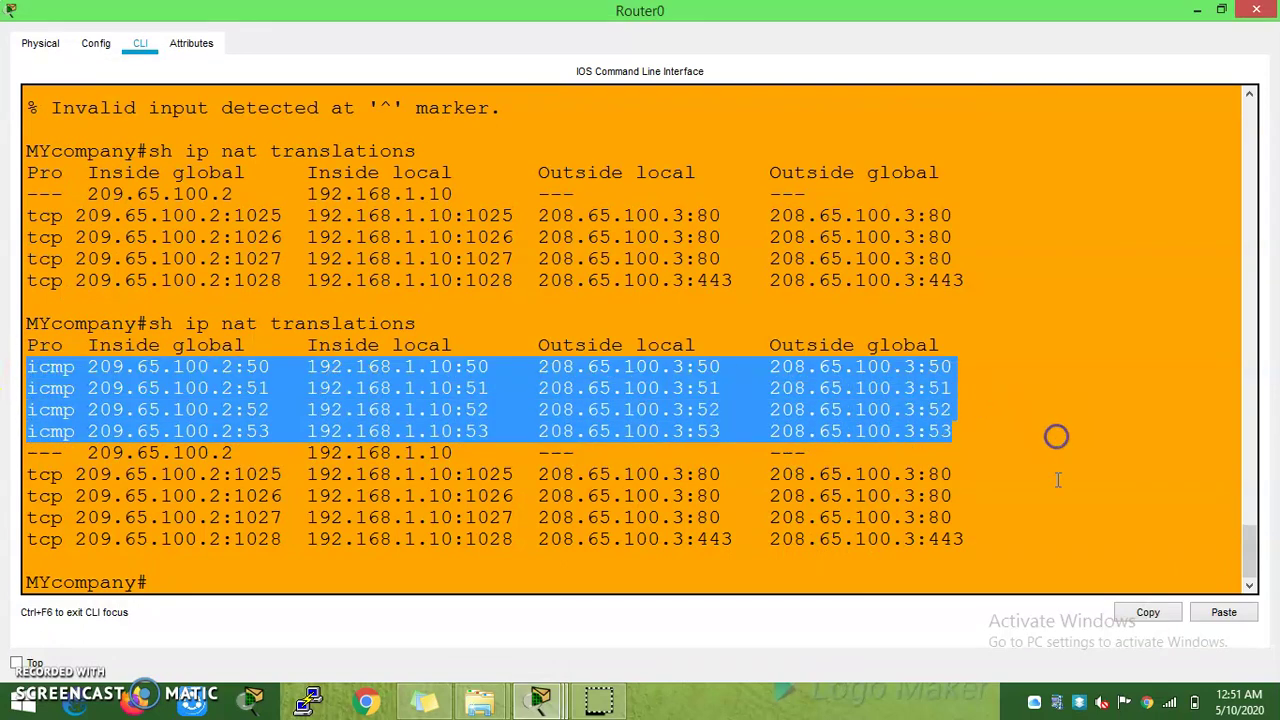
pyautogui.click(1057, 437)
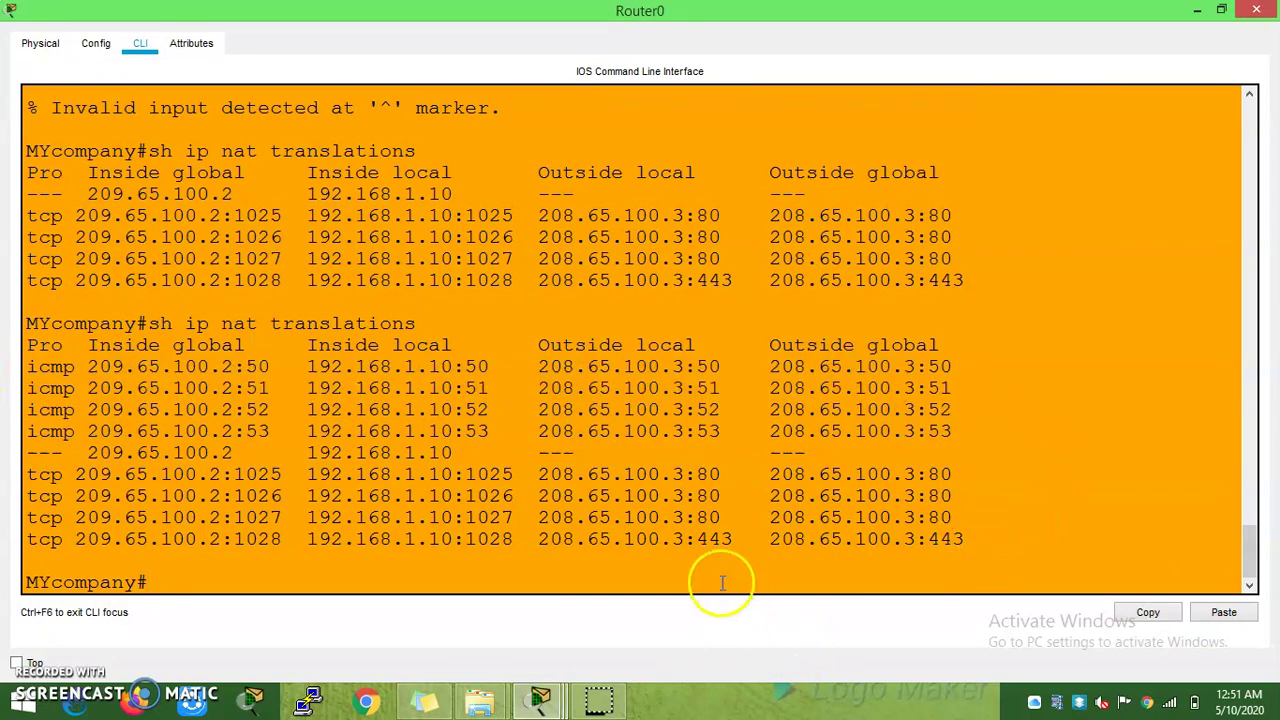
# Step: Exit Router0's console session and re-enter privileged mode with 'en'
pyautogui.write('exit')
pyautogui.press('Return')
pyautogui.press('Return')
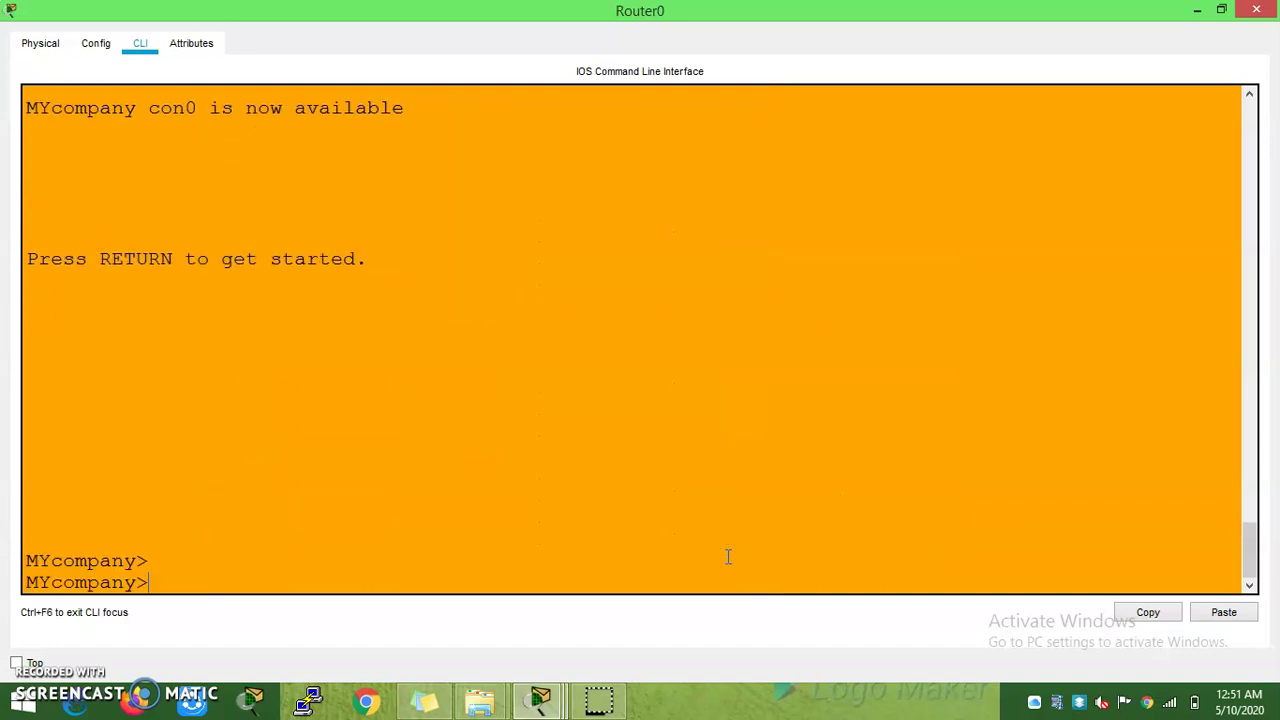
pyautogui.press('Return')
pyautogui.press('Return')
pyautogui.write('en')
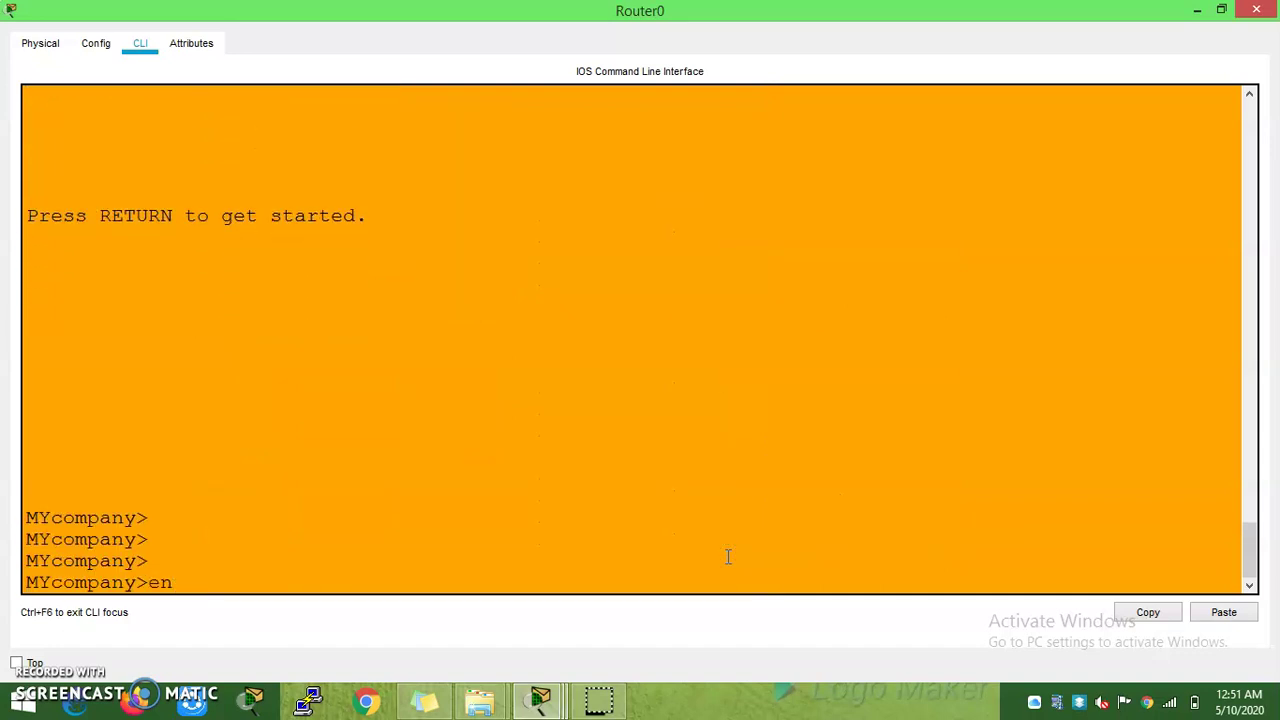
pyautogui.press('Return')
pyautogui.press('Return')
pyautogui.press('Return')
# Step: Page through the running configuration with 'sh run', then enter 'conf t' mode
pyautogui.write('sh run')
pyautogui.press('Return')
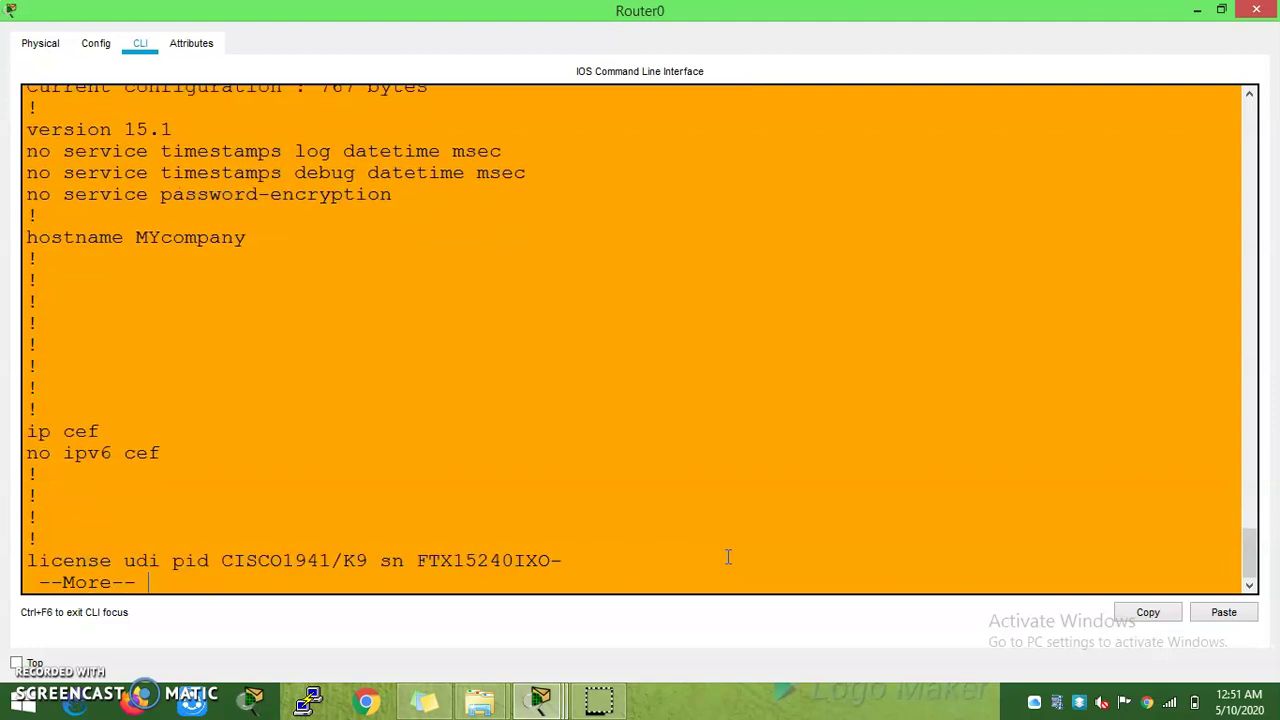
pyautogui.press('Return')
pyautogui.press('Return')
pyautogui.press('Return')
pyautogui.press('Return')
pyautogui.press('Return')
pyautogui.press('Return')
pyautogui.press('Return')
pyautogui.press('Return')
pyautogui.press('Return')
pyautogui.press('Return')
pyautogui.press('Return')
pyautogui.press('Return')
pyautogui.press('Return')
pyautogui.press('Return')
pyautogui.press('Return')
pyautogui.press('Return')
pyautogui.press('Return')
pyautogui.press('Return')
pyautogui.press('Return')
pyautogui.press('Return')
pyautogui.press('Return')
pyautogui.press('Return')
pyautogui.press('Return')
pyautogui.press('Return')
pyautogui.press('Return')
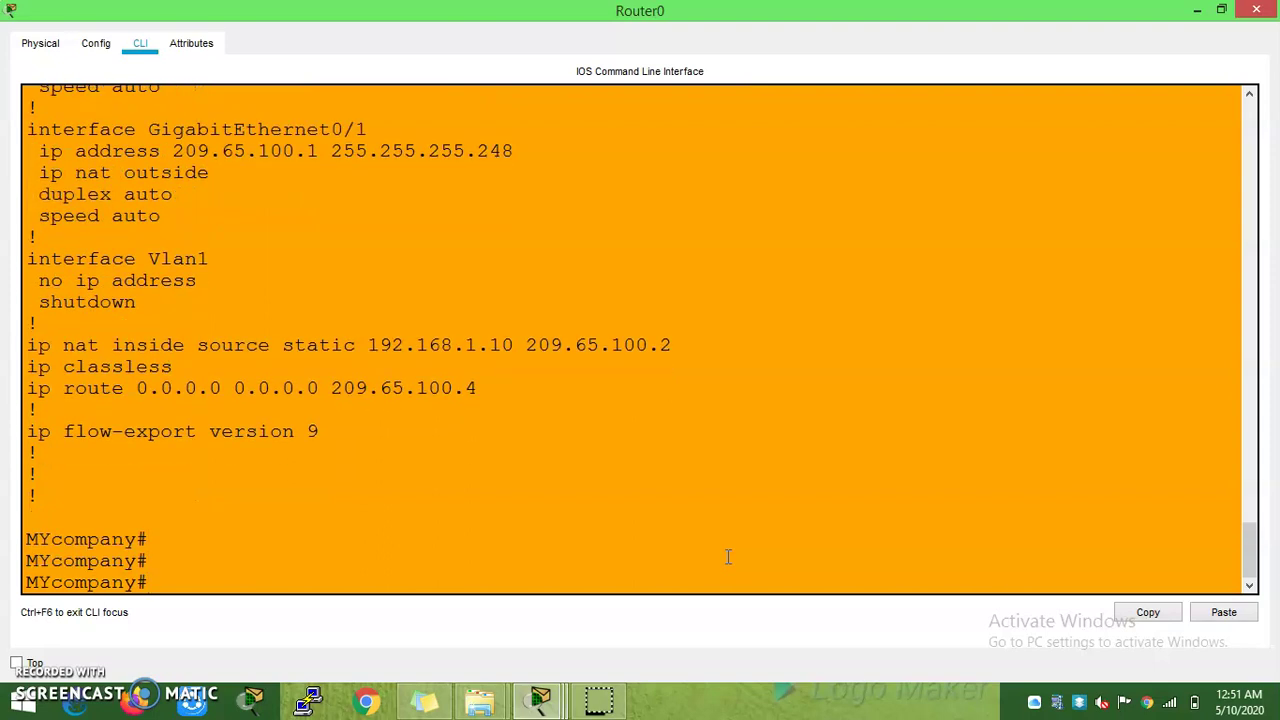
pyautogui.write('conf t')
pyautogui.press('Return')
pyautogui.write('no')
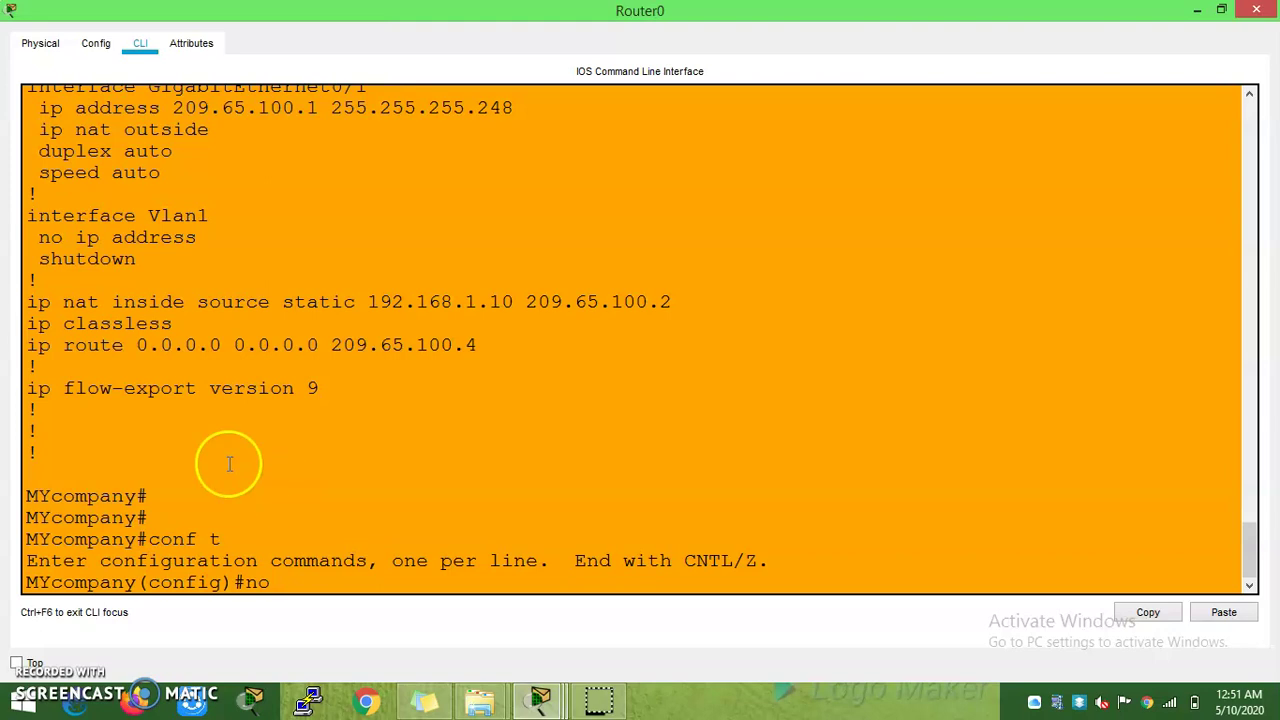
# Step: Remove the static NAT mapping by copying its line and pasting it after 'no'
pyautogui.moveTo(26, 303); pyautogui.dragTo(672, 303)
pyautogui.rightClick(626, 303)
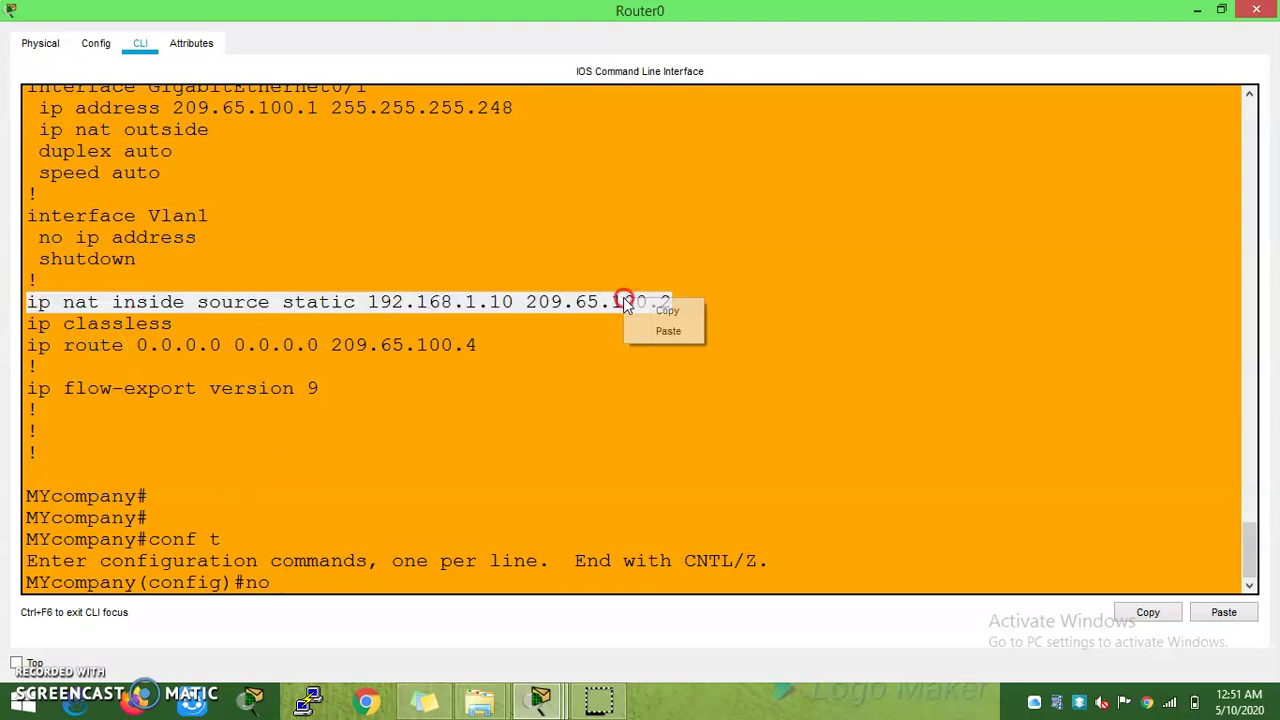
pyautogui.click(657, 309)
pyautogui.rightClick(322, 580)
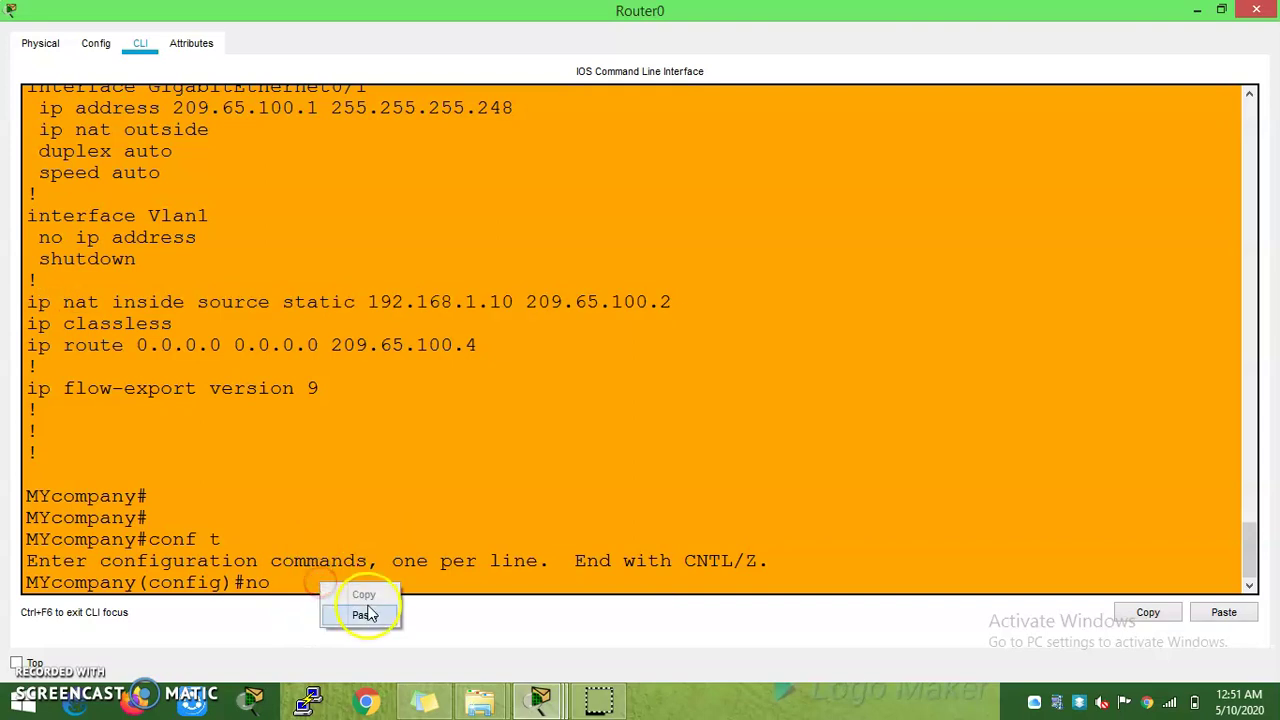
pyautogui.click(366, 608)
pyautogui.press('Return')
pyautogui.press('Return')
pyautogui.press('Return')
pyautogui.press('Return')
# Step: Add 'access-list 1 permit 192.168.1.0 0.0.0.255' and leave configuration mode
pyautogui.write('ip')
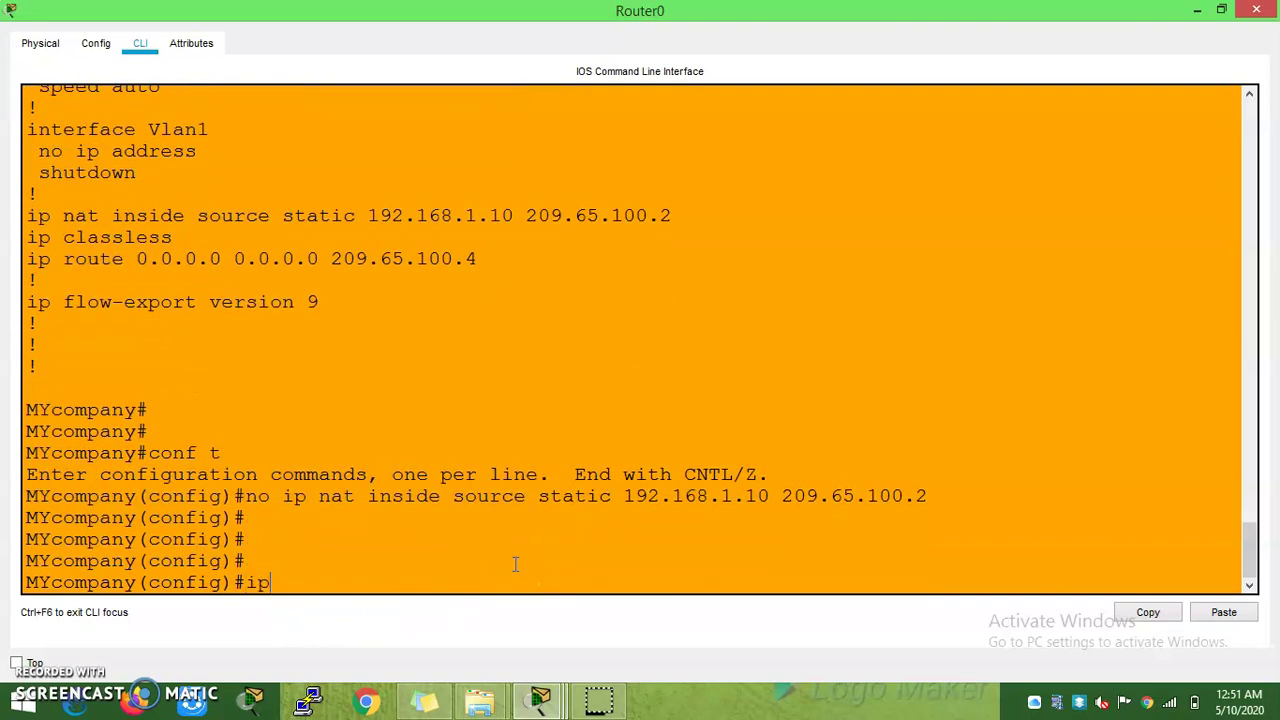
pyautogui.press('BackSpace')
pyautogui.write('acc')
pyautogui.press('Tab')
pyautogui.write('1 pet')
pyautogui.press('Tab')
pyautogui.write('r')
pyautogui.press('Tab')
pyautogui.write('10')
pyautogui.press('BackSpace')
pyautogui.write('92.16')
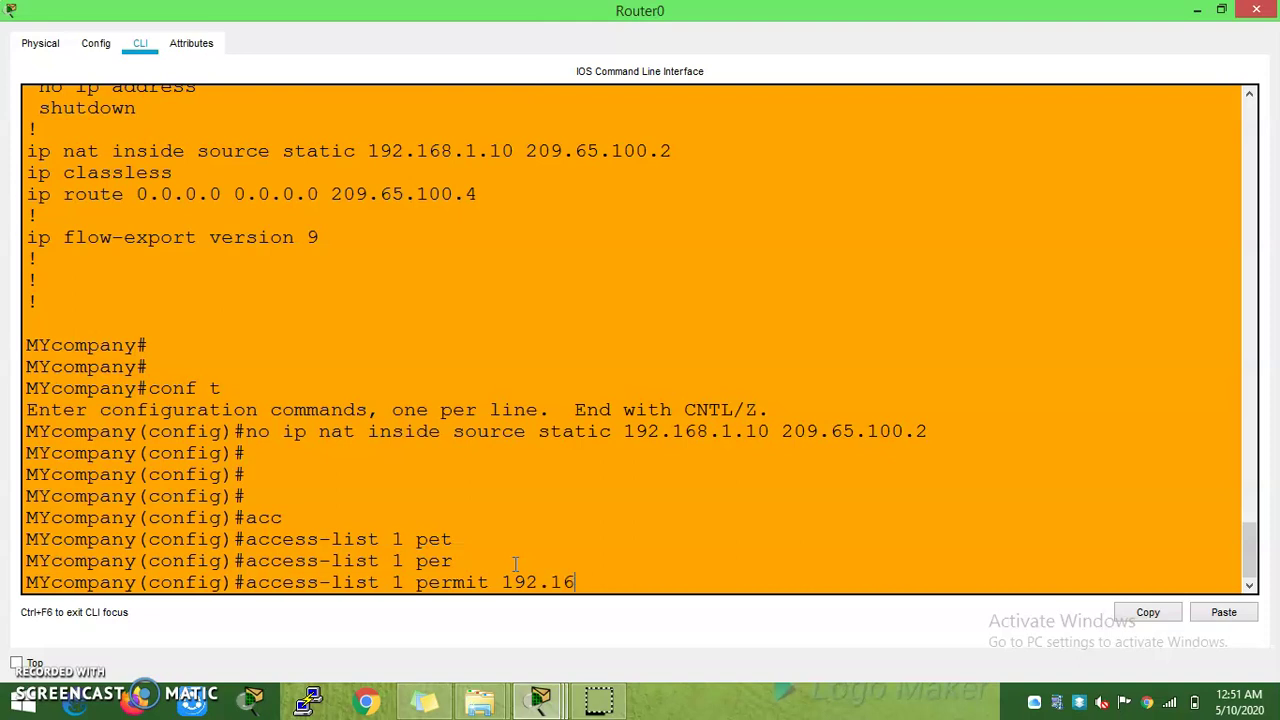
pyautogui.write('8.1.10')
pyautogui.press('BackSpace')
pyautogui.write('10')
pyautogui.press('BackSpace')
pyautogui.write('0')
pyautogui.write(' ?')
pyautogui.write('00')
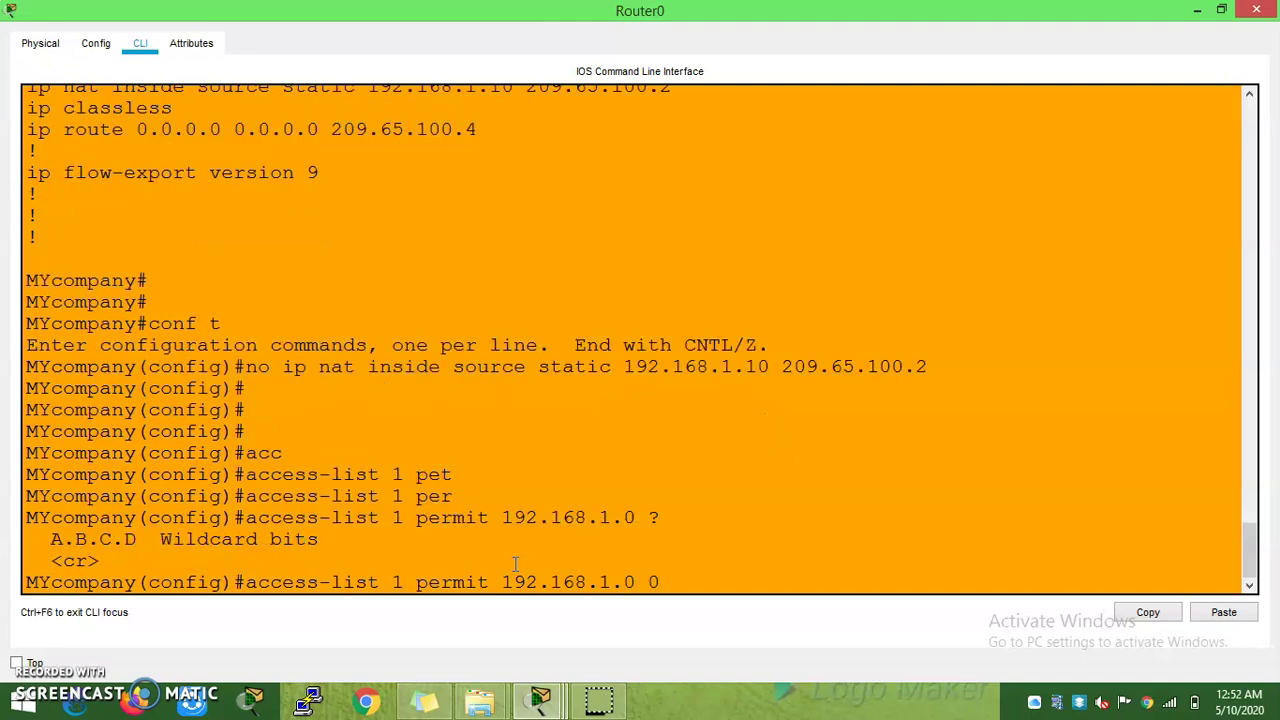
pyautogui.press('BackSpace')
pyautogui.write('.0.0.255')
pyautogui.press('Return')
pyautogui.press('Return')
pyautogui.press('Return')
pyautogui.press('Return')
pyautogui.press('Return')
pyautogui.press('Return')
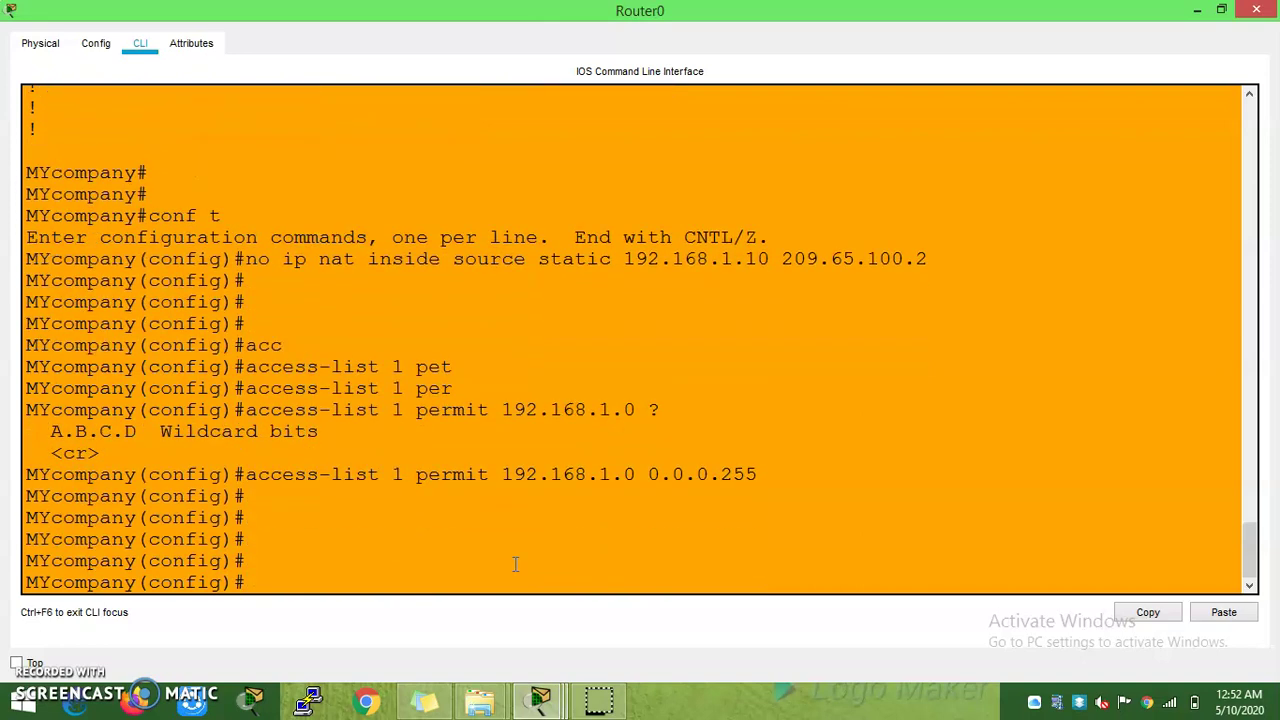
pyautogui.write('exit')
pyautogui.press('Return')
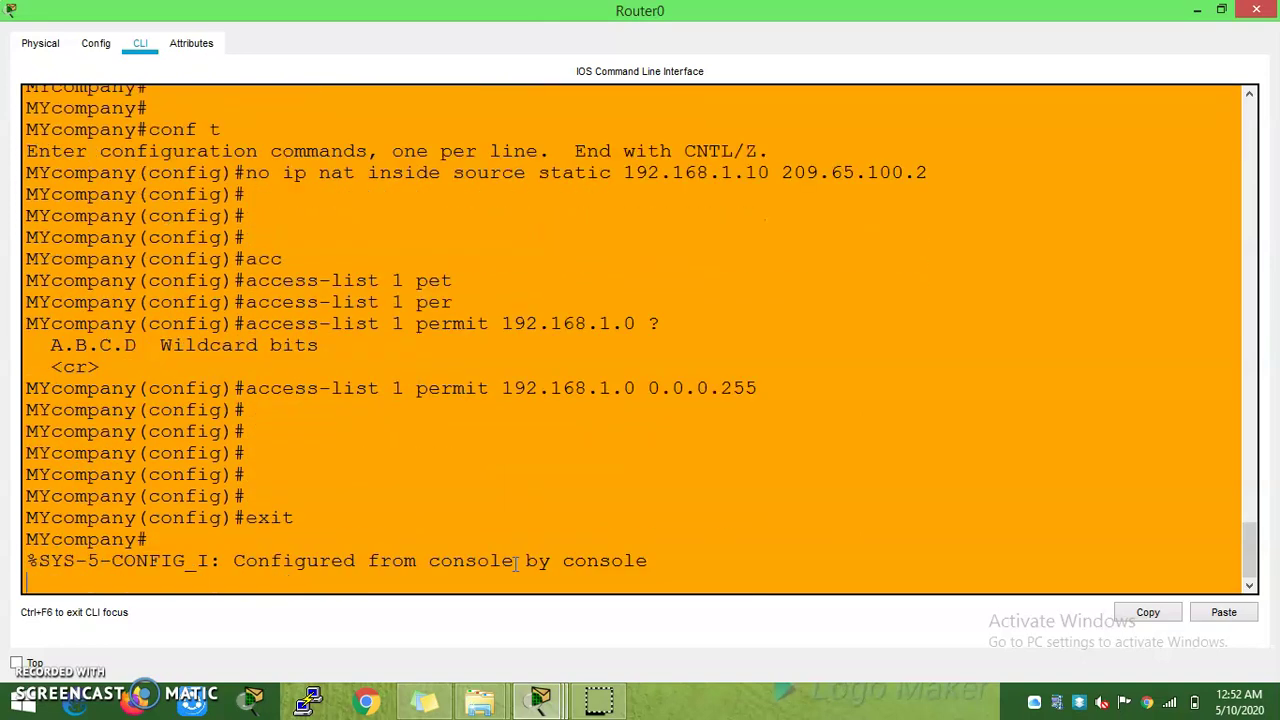
pyautogui.press('Return')
pyautogui.press('Return')
pyautogui.press('Return')
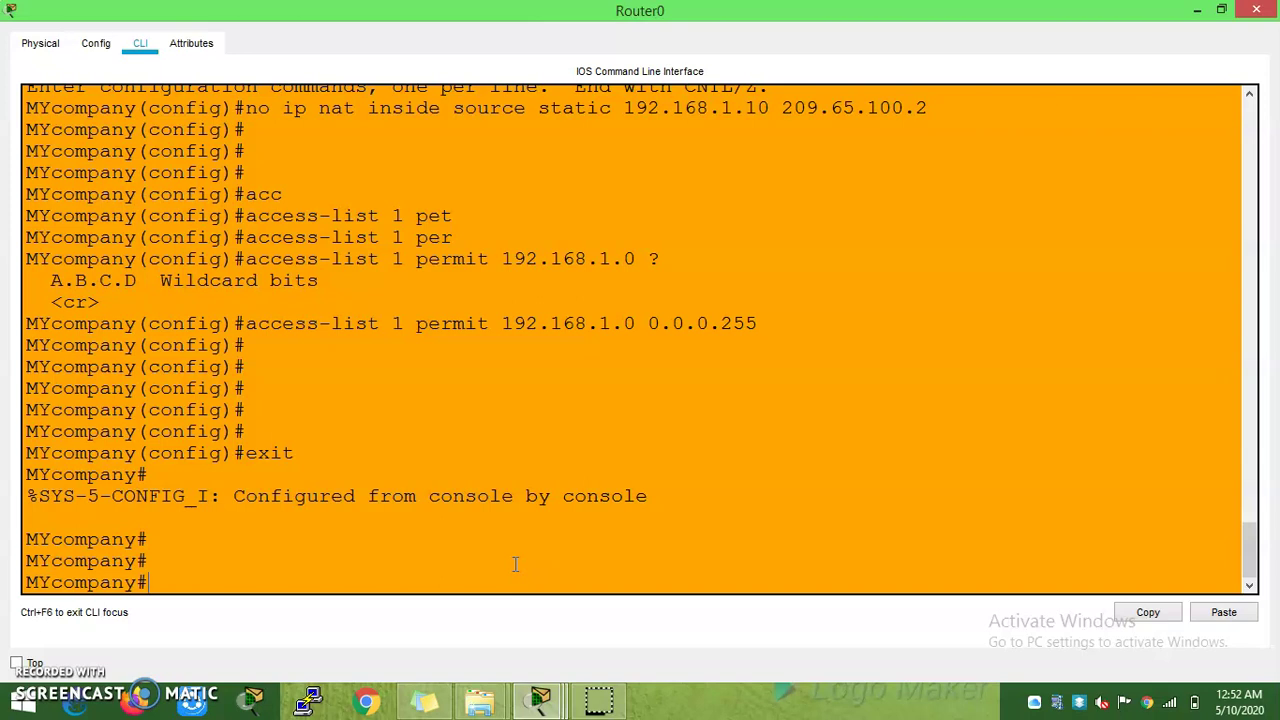
# Step: Discard the unfinished 'ip nat' command and enter global configuration mode with 'conf t'
pyautogui.write('ip nat')
pyautogui.press('Tab')
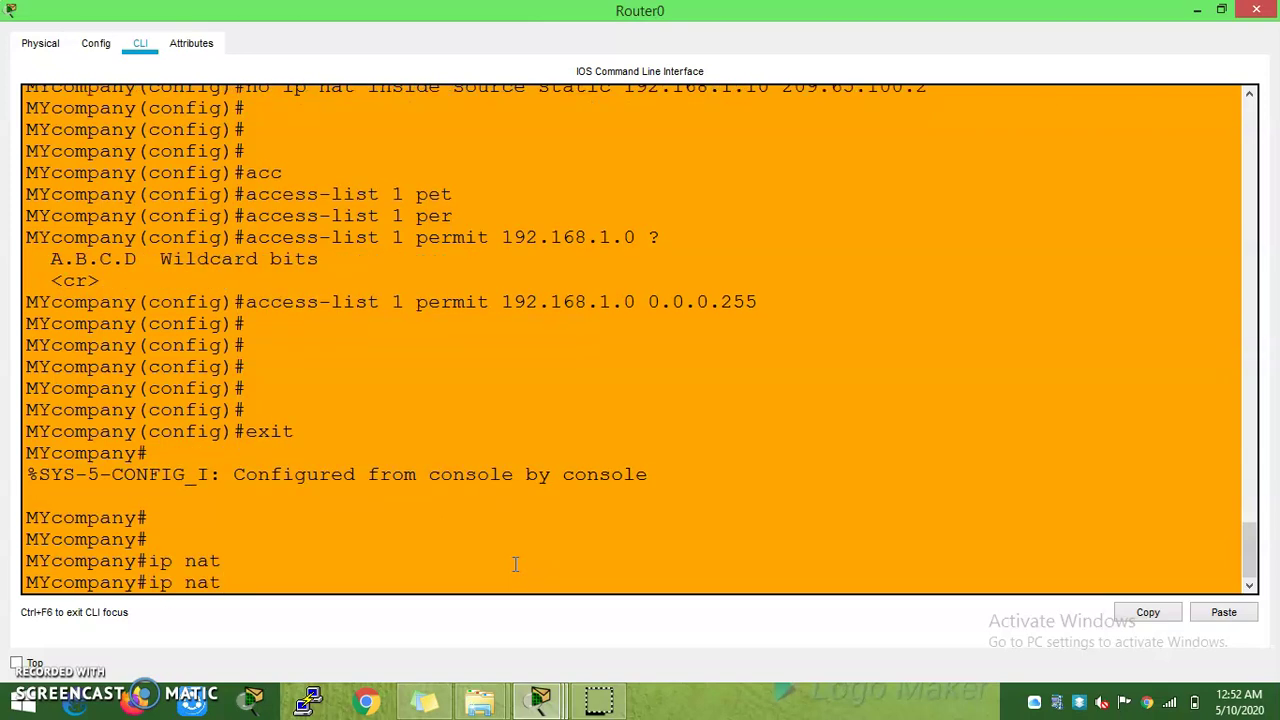
pyautogui.press('BackSpace')
pyautogui.press('BackSpace')
pyautogui.press('BackSpace')
pyautogui.press('BackSpace')
pyautogui.press('BackSpace')
pyautogui.press('BackSpace')
pyautogui.write('conf t')
pyautogui.press('Return')
pyautogui.press('Return')
pyautogui.press('Return')
# Step: Enter 'ip nat inside source list 1 pool PUBLIC', using ? help for the pool name
pyautogui.write('ip nat ins')
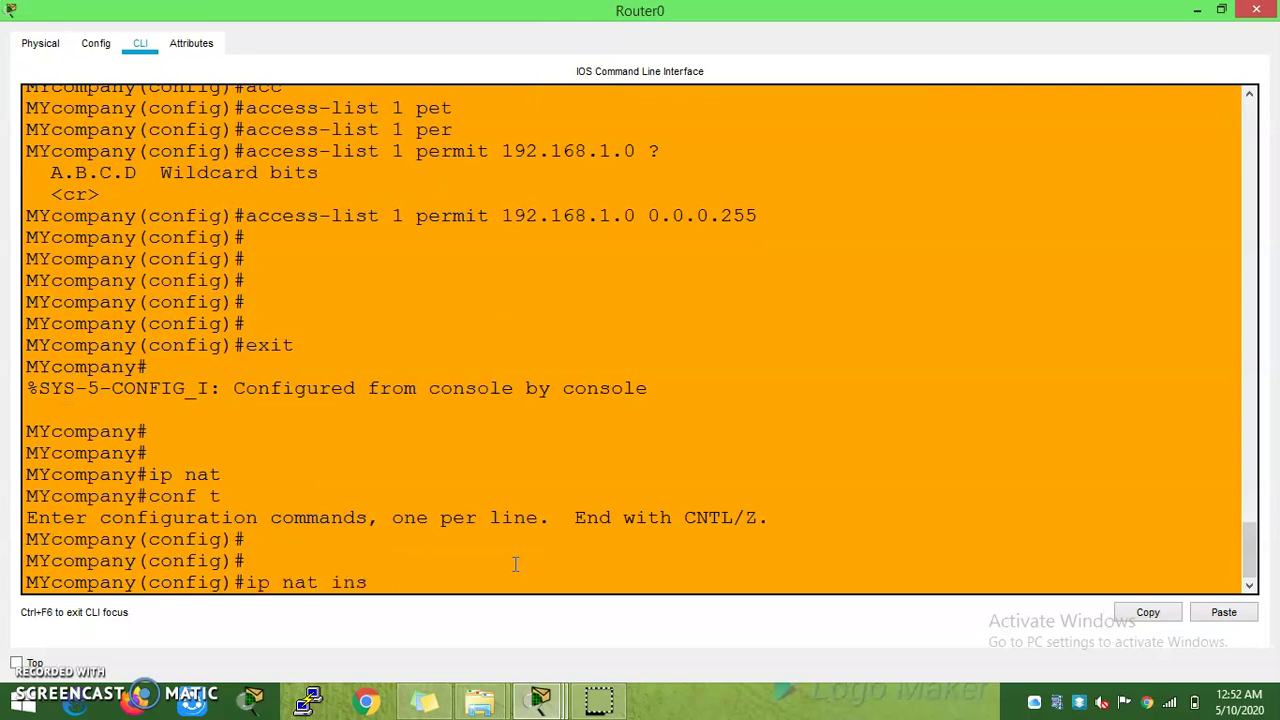
pyautogui.press('Tab')
pyautogui.write('sou')
pyautogui.press('Tab')
pyautogui.write('?')
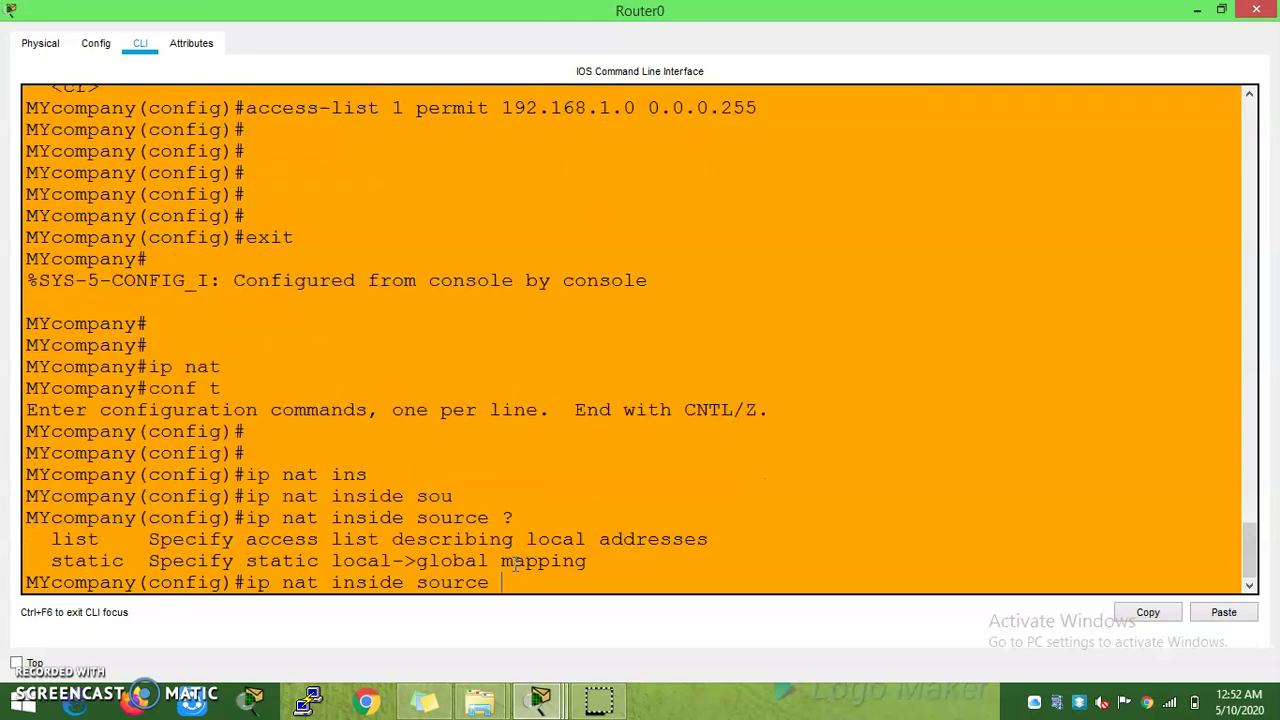
pyautogui.write('li')
pyautogui.press('Tab')
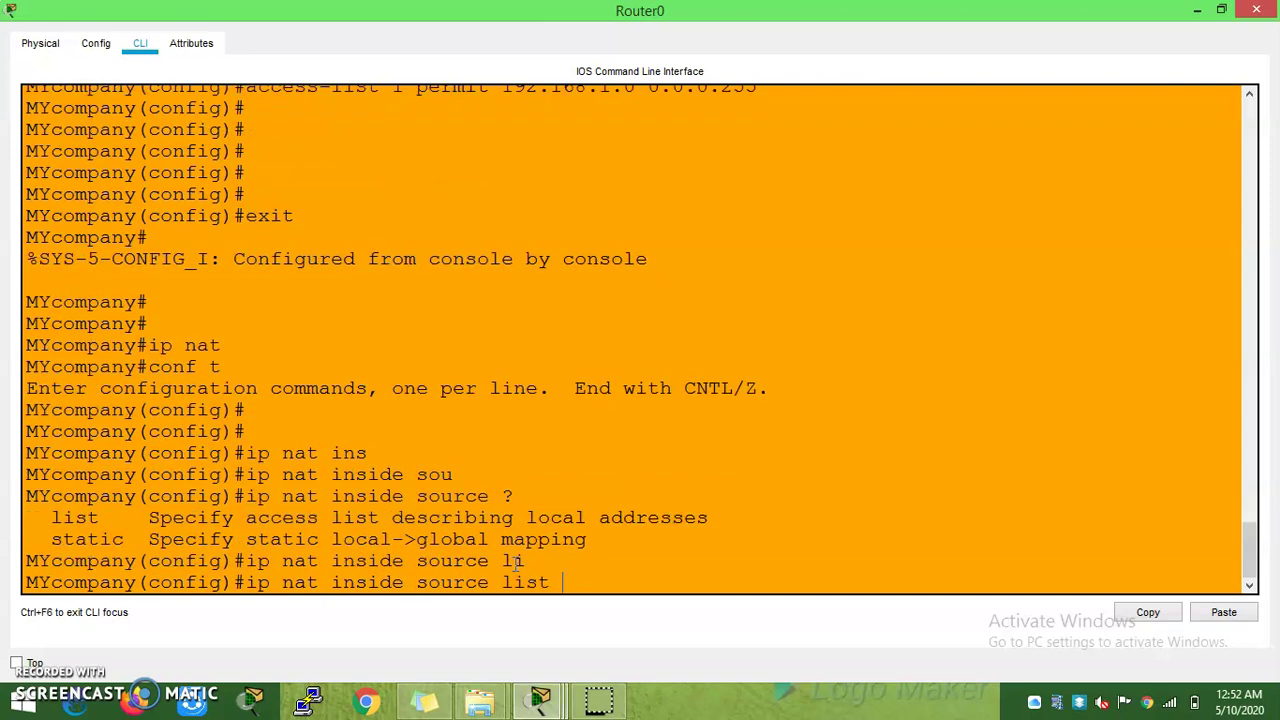
pyautogui.write('?')
pyautogui.write('1')
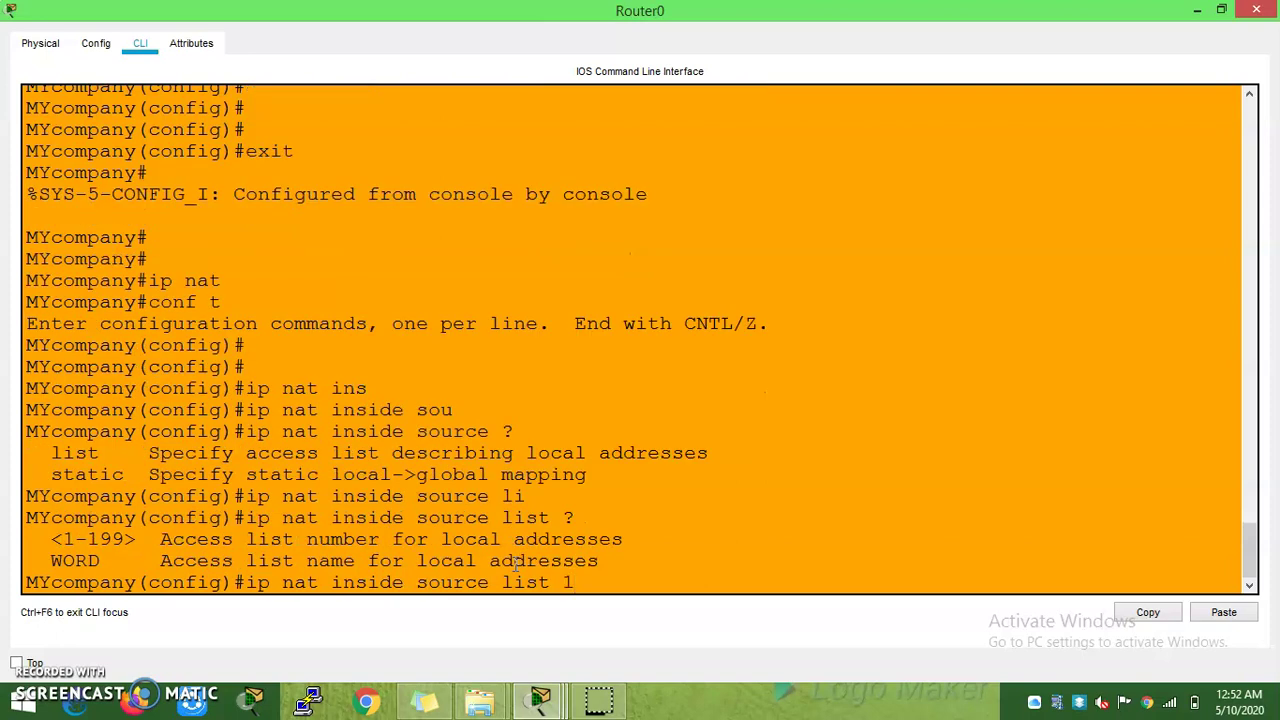
pyautogui.write(' ?')
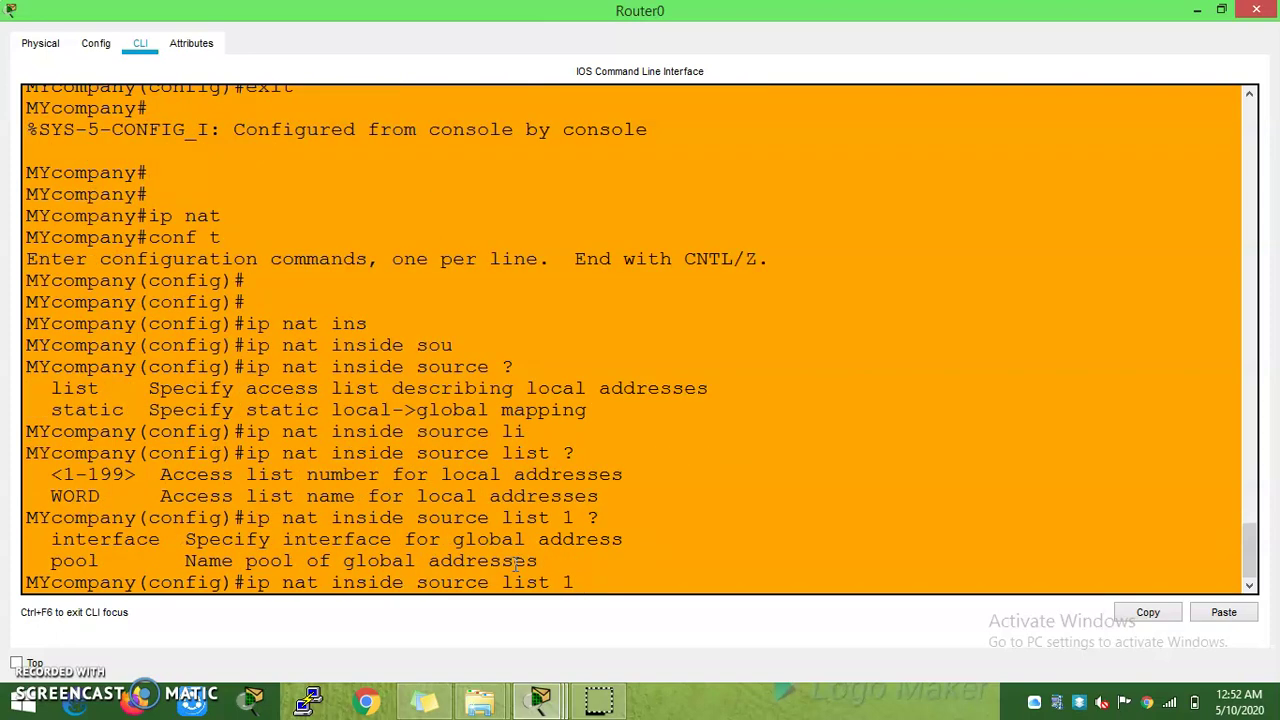
pyautogui.write('poo')
pyautogui.press('Tab')
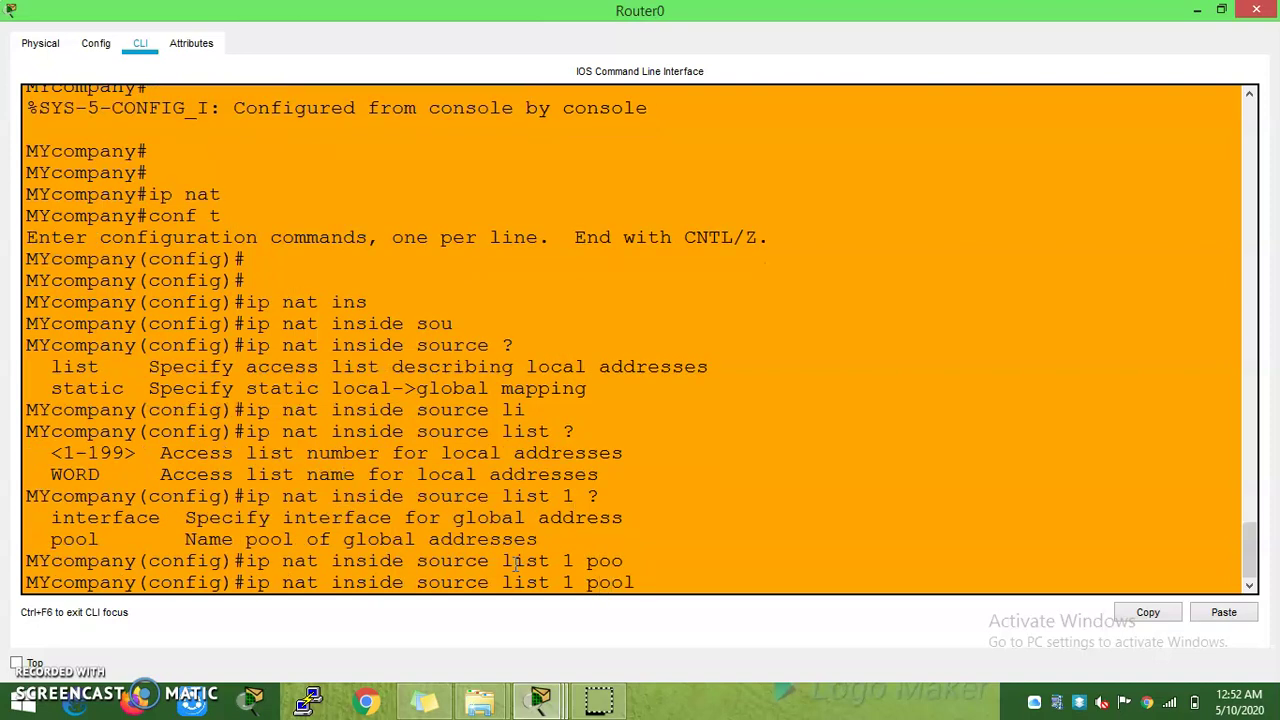
pyautogui.write('?')
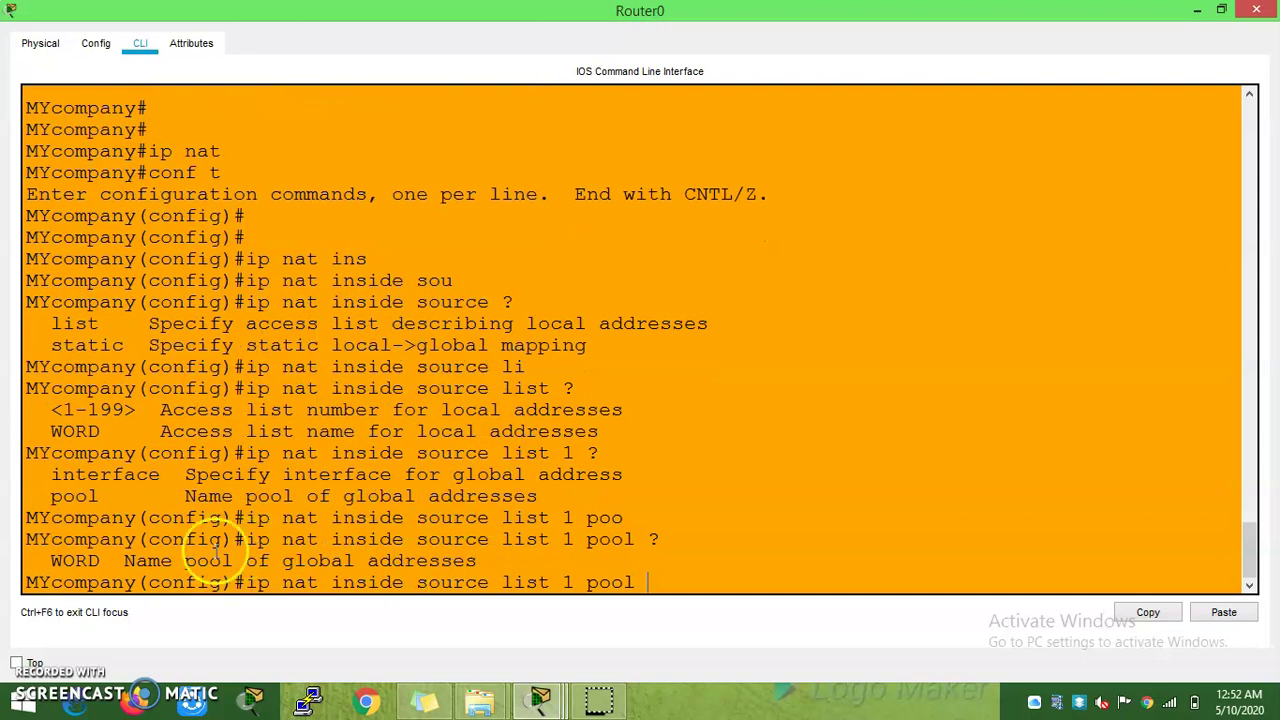
pyautogui.moveTo(124, 561); pyautogui.dragTo(446, 561)
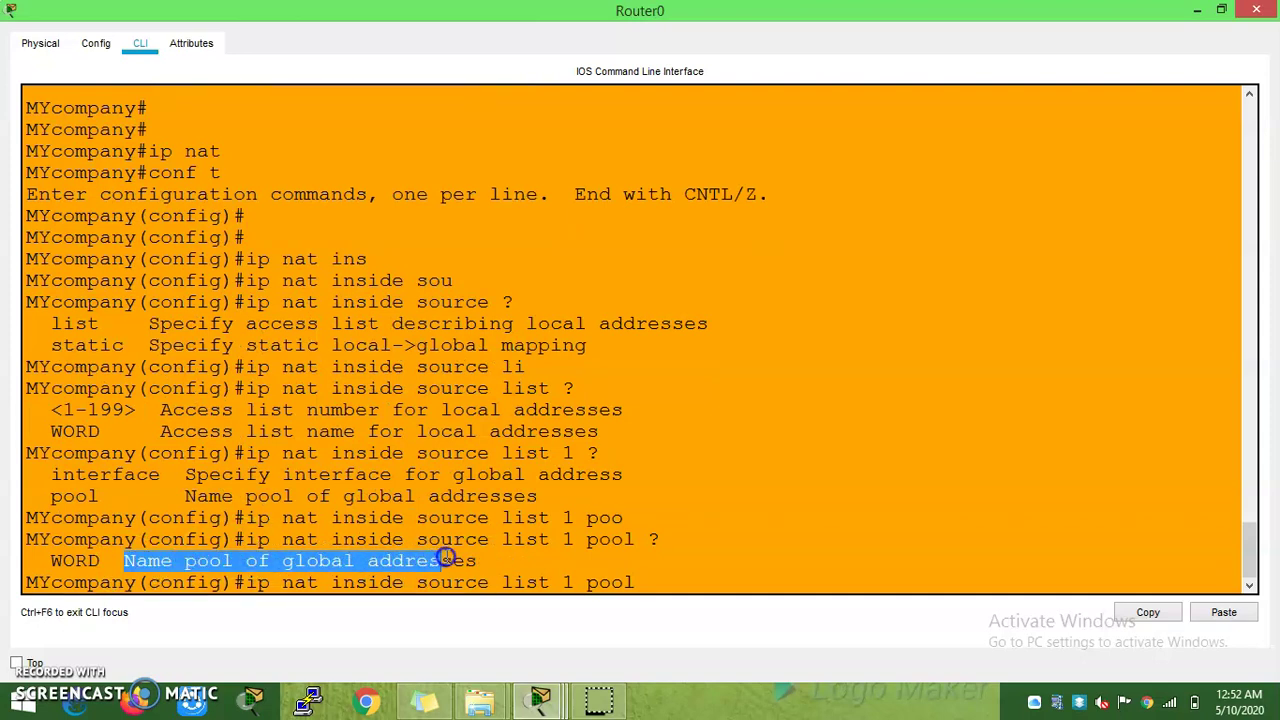
pyautogui.click(645, 586)
pyautogui.write('PUBLI')
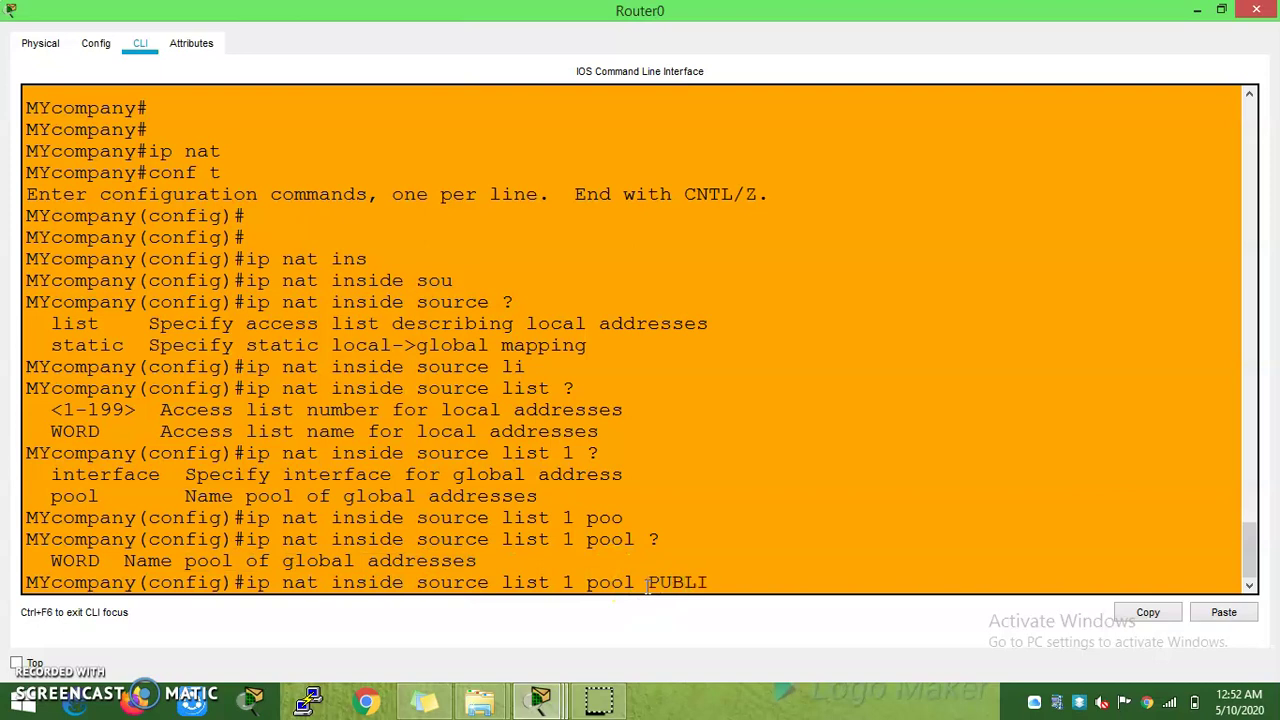
pyautogui.write('C ?')
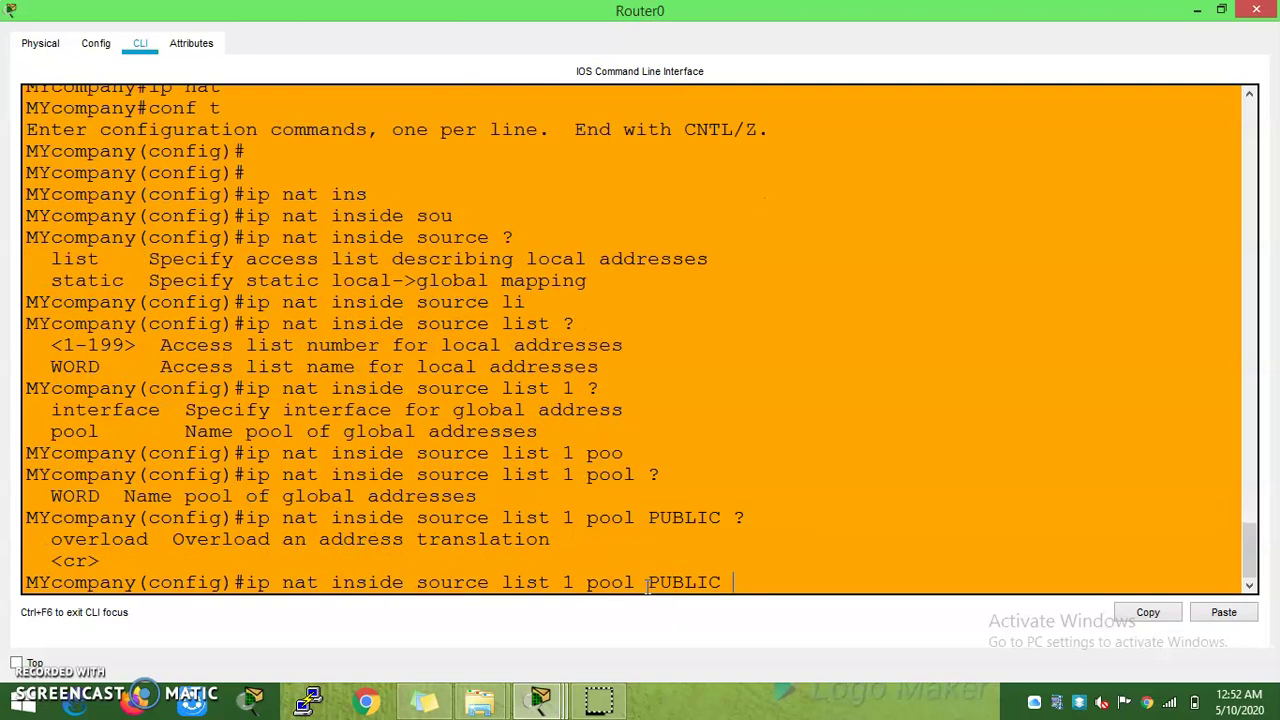
pyautogui.press('Return')
pyautogui.press('Return')
pyautogui.press('Return')
pyautogui.press('Return')
pyautogui.press('Return')
pyautogui.press('Return')
pyautogui.press('Return')
pyautogui.press('Return')
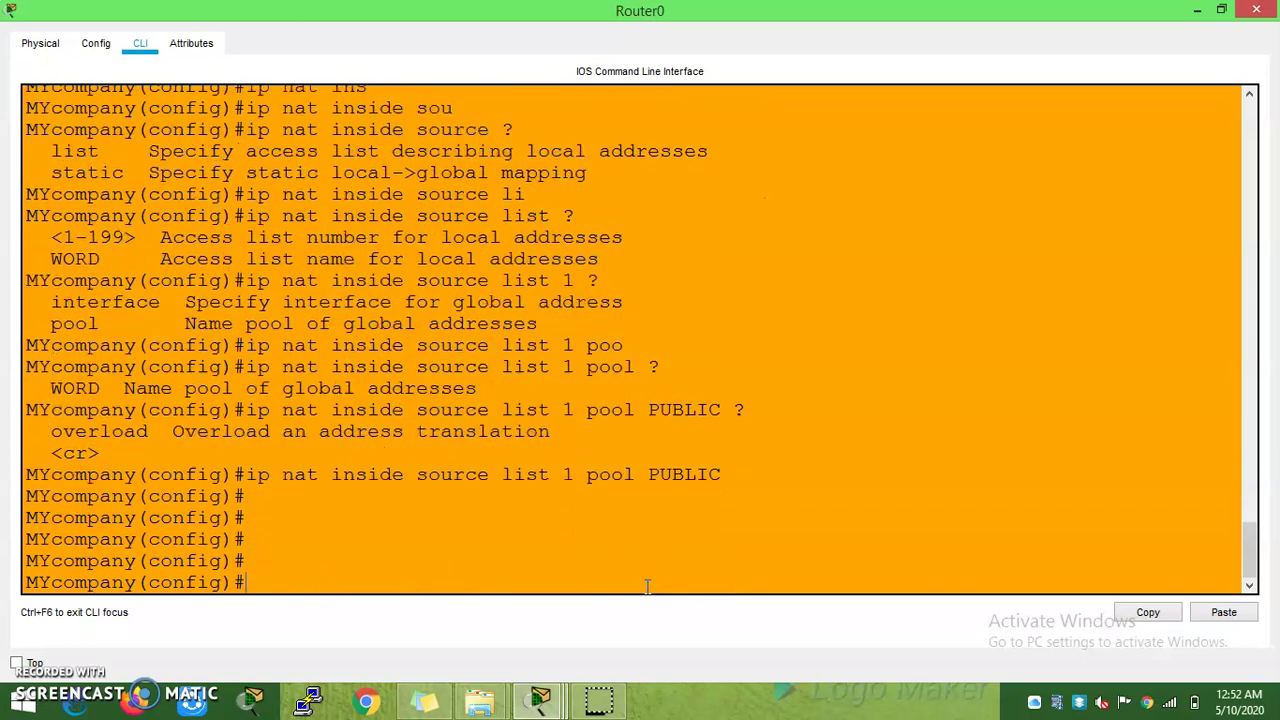
# Step: Exit and re-enter global configuration mode, then begin another 'ip nat' command
pyautogui.write('exi')
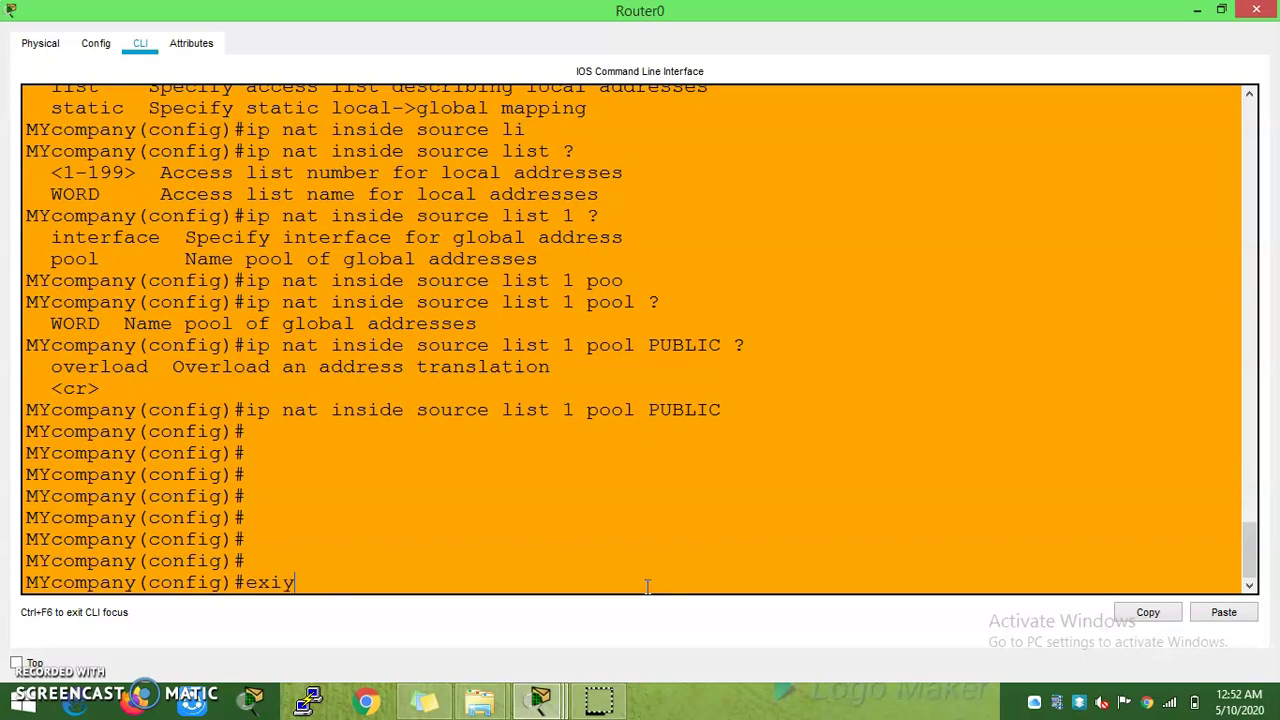
pyautogui.write('t')
pyautogui.press('Return')
pyautogui.press('Return')
pyautogui.write('conf t')
pyautogui.press('Return')
pyautogui.write('ip na')
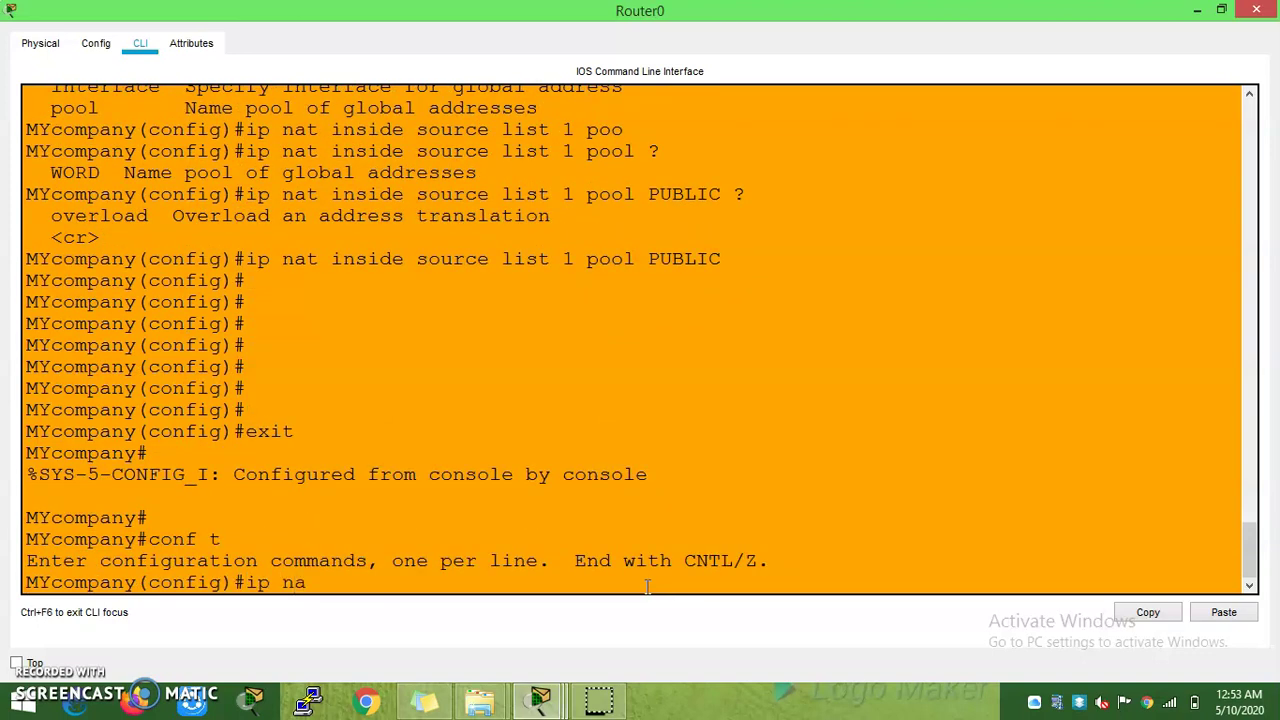
pyautogui.press('Tab')
pyautogui.write('t')
pyautogui.press('Tab')
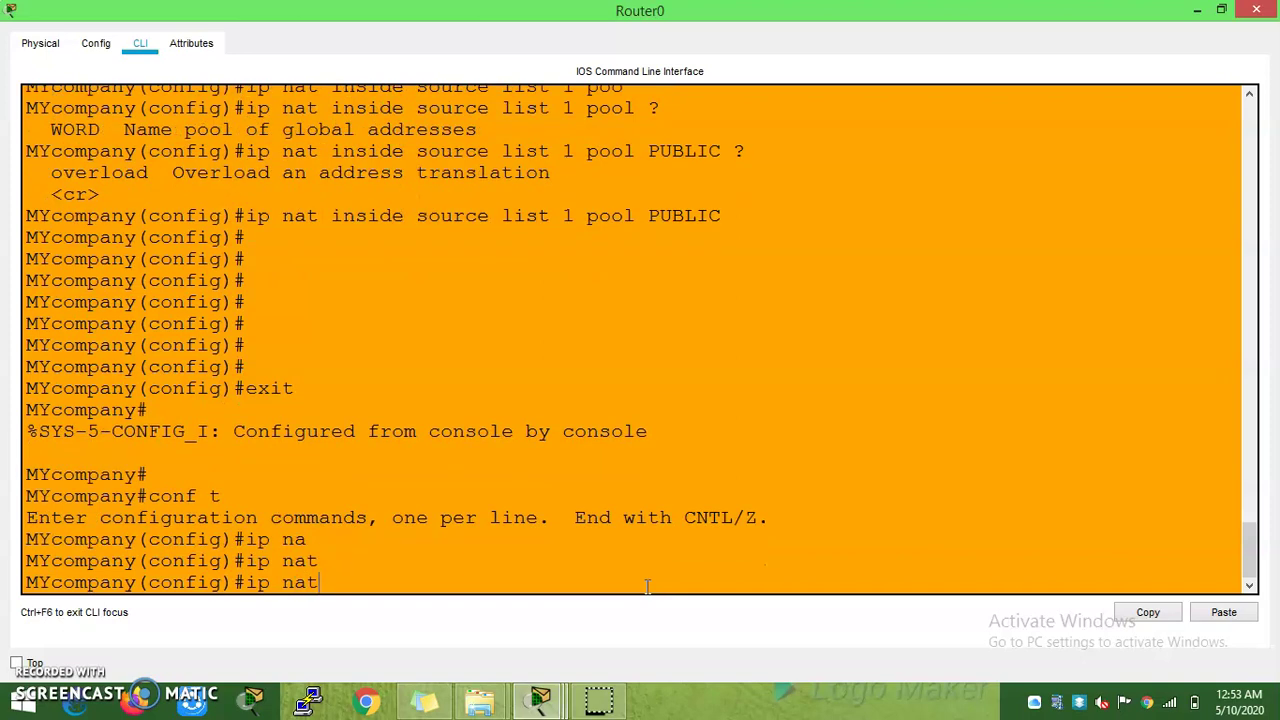
# Step: Enter 'ip nat pool PUBLIC' with range 209.65.100.2 to 209.65.100.5
pyautogui.write('?')
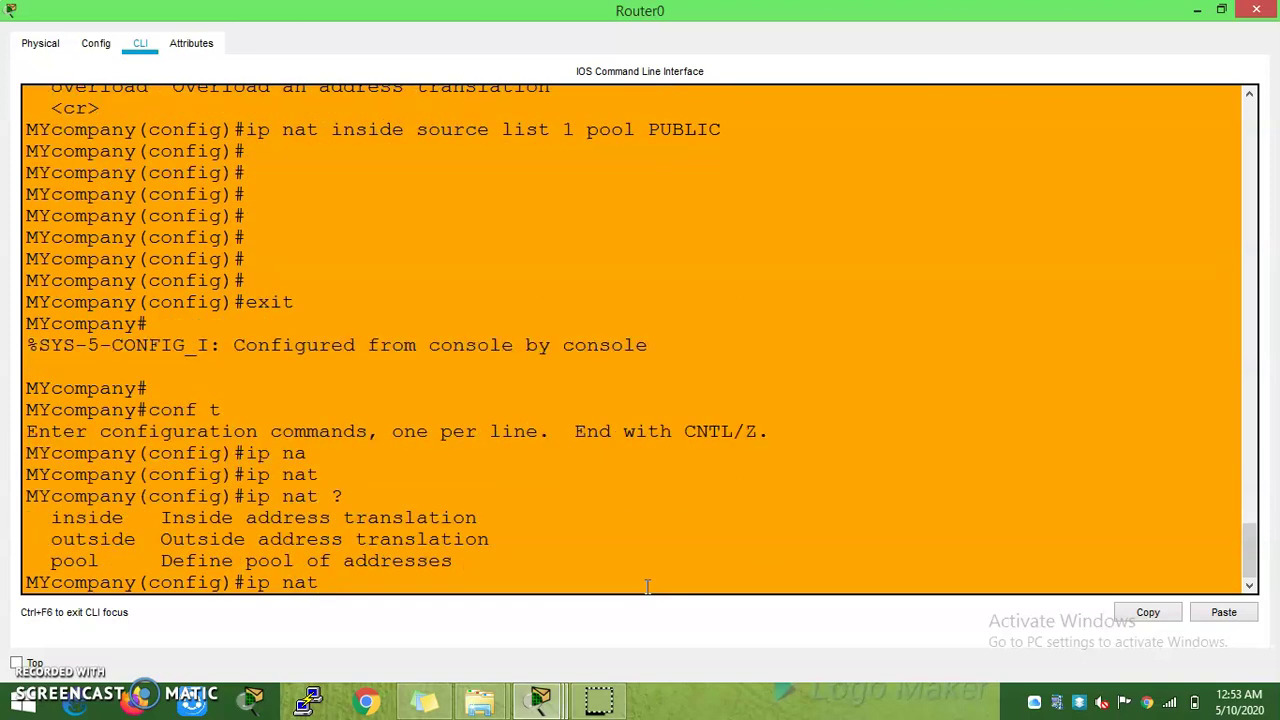
pyautogui.write('po')
pyautogui.press('Tab')
pyautogui.press('Up')
pyautogui.press('Up')
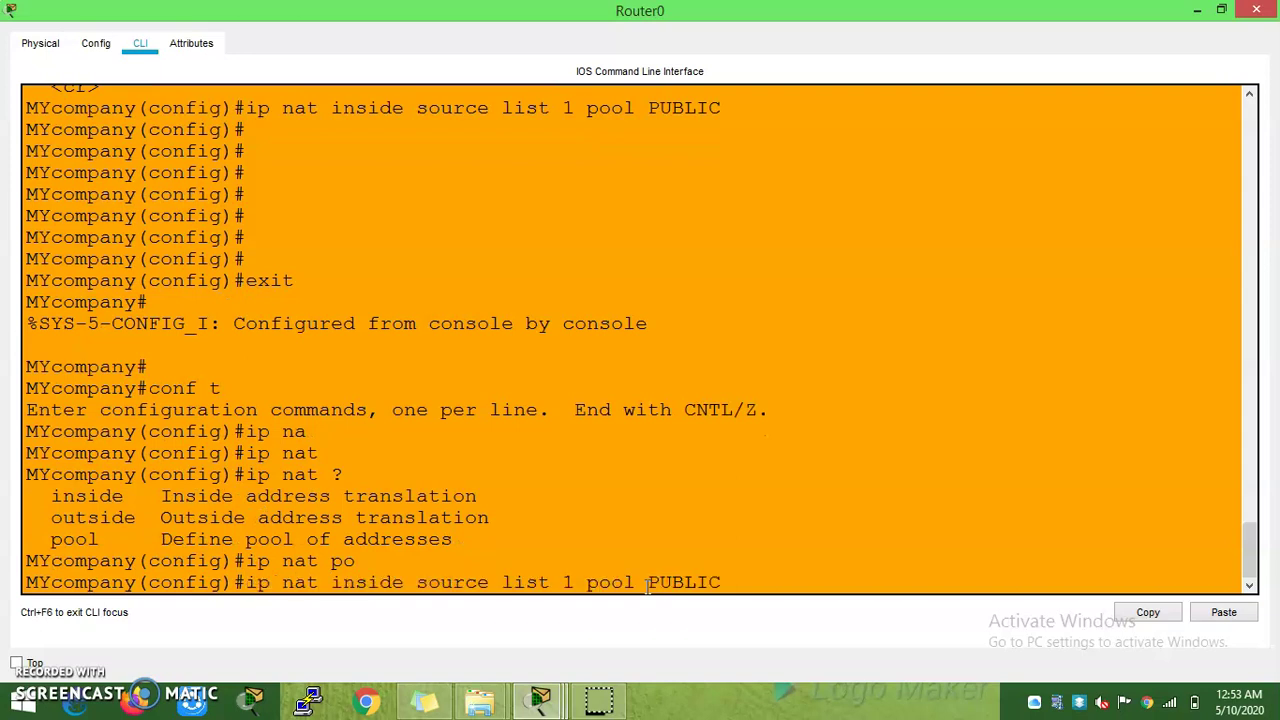
pyautogui.press('Down')
pyautogui.press('Down')
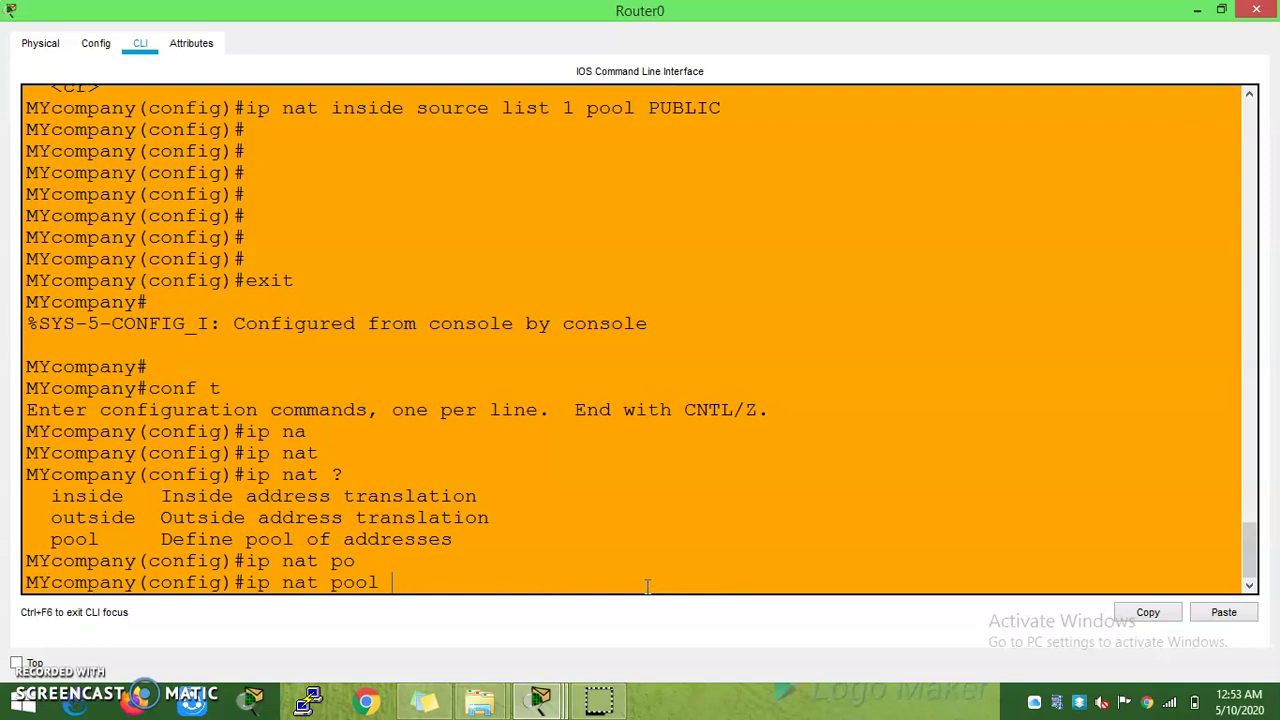
pyautogui.write('?')
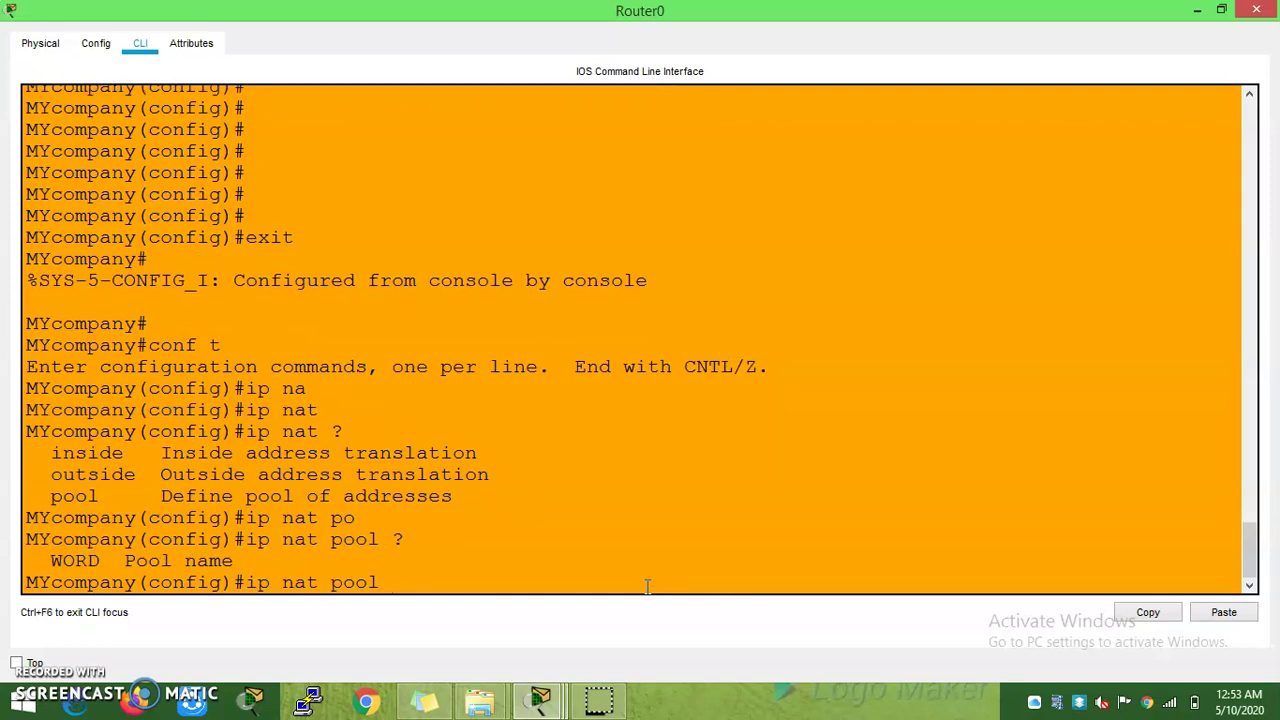
pyautogui.write('PUBLIC ?')
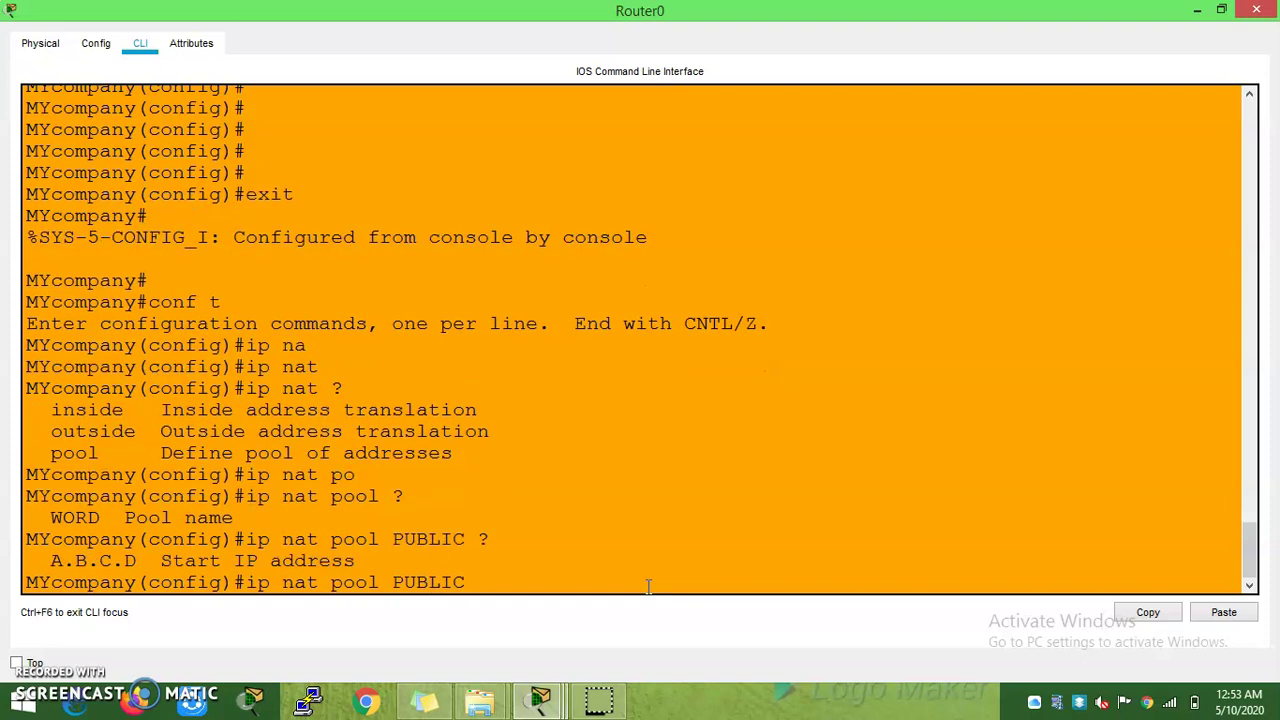
pyautogui.write('209.65.100.2 209.65.100.')
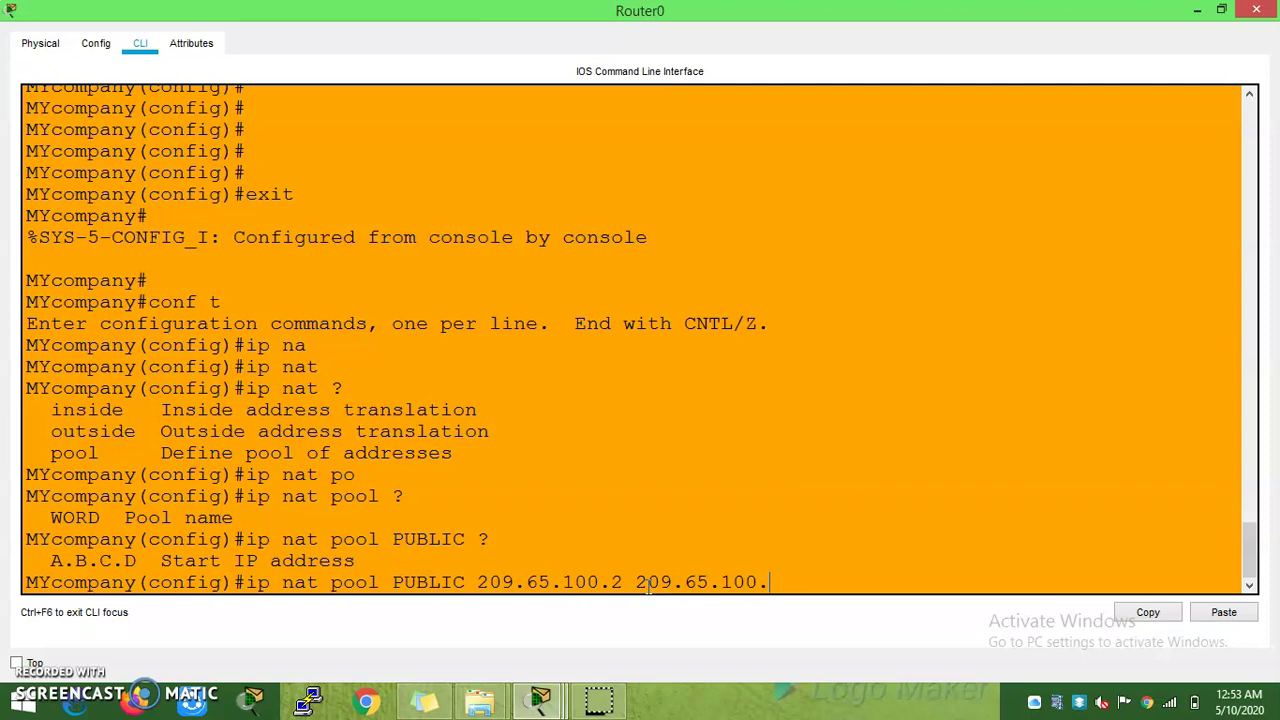
pyautogui.write('5')
pyautogui.press('Return')
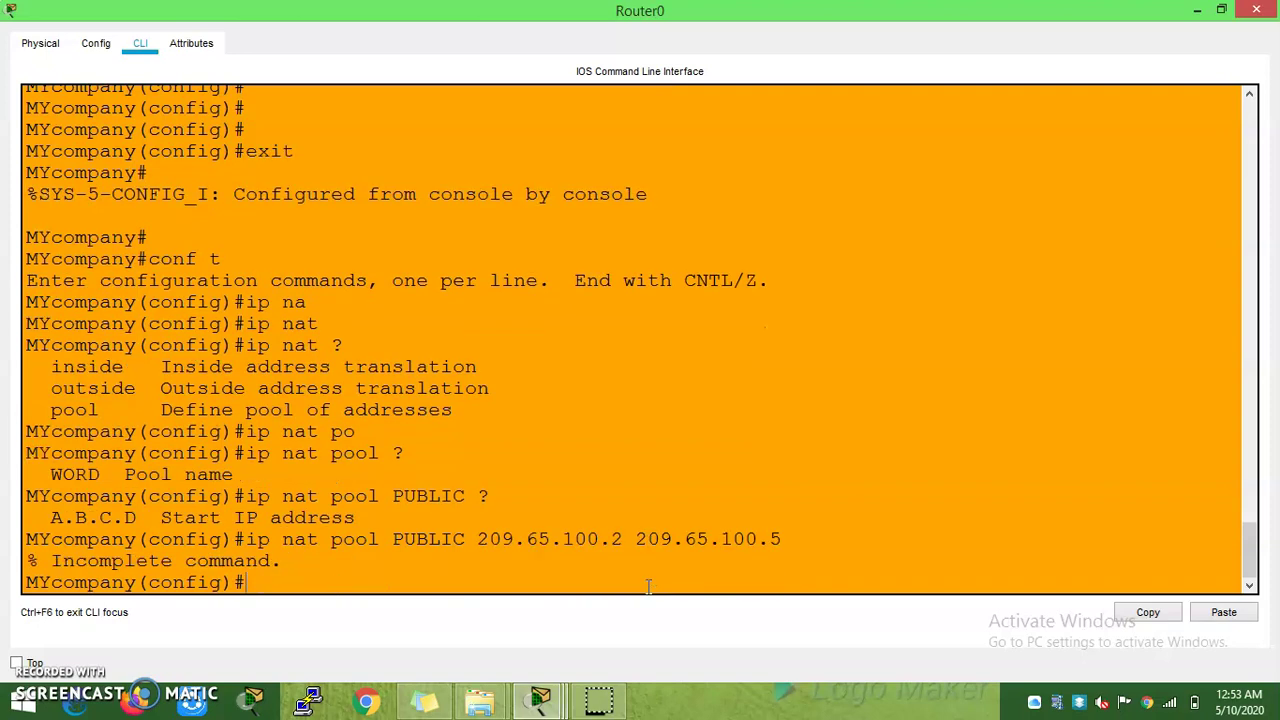
# Step: Complete the PUBLIC pool definition by adding netmask 255.255.255.248
pyautogui.press('Up')
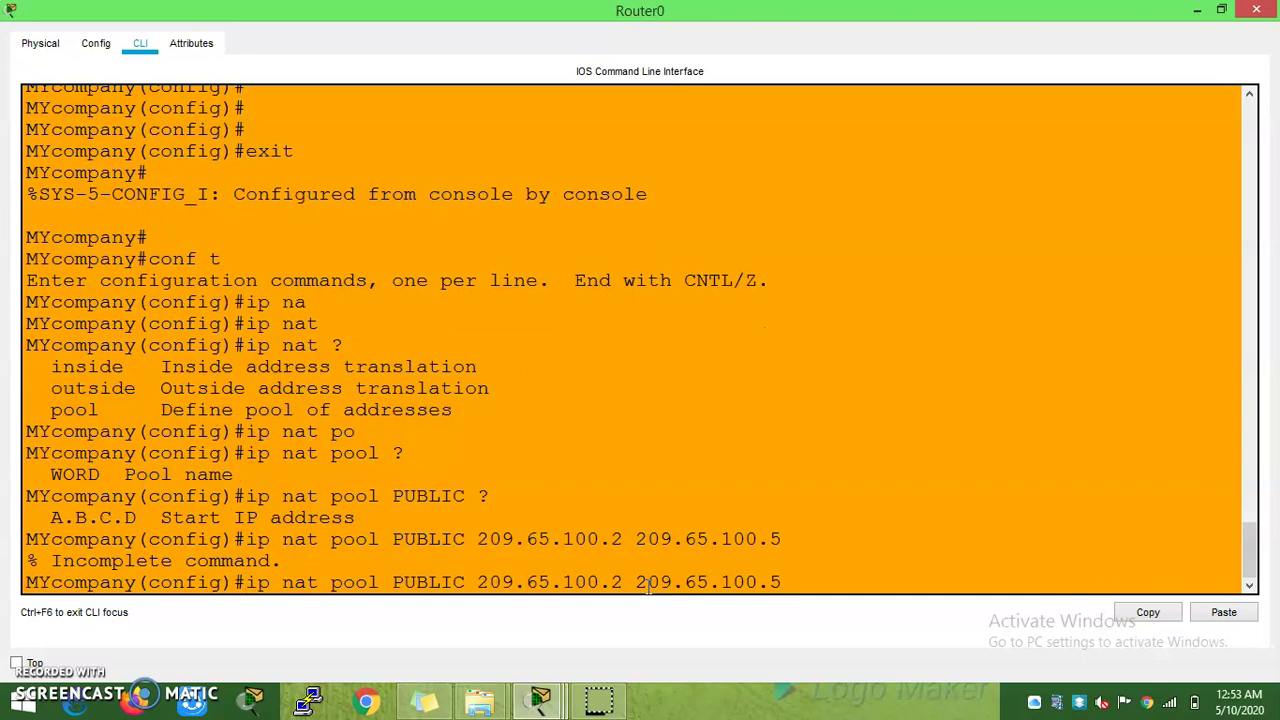
pyautogui.write('?')
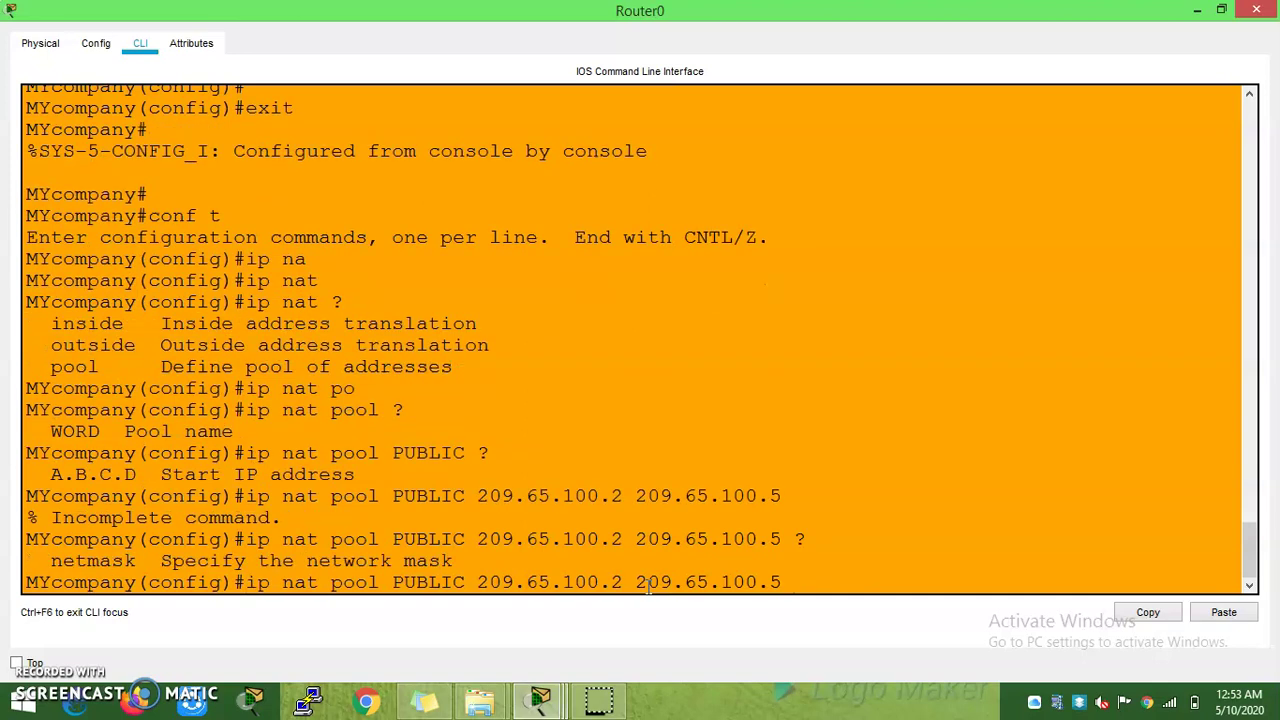
pyautogui.press('BackSpace')
pyautogui.press('BackSpace')
pyautogui.press('BackSpace')
pyautogui.press('BackSpace')
pyautogui.press('BackSpace')
pyautogui.press('BackSpace')
pyautogui.press('BackSpace')
pyautogui.press('BackSpace')
pyautogui.press('BackSpace')
pyautogui.press('BackSpace')
pyautogui.press('BackSpace')
pyautogui.press('BackSpace')
pyautogui.write('?')
pyautogui.press('Up')
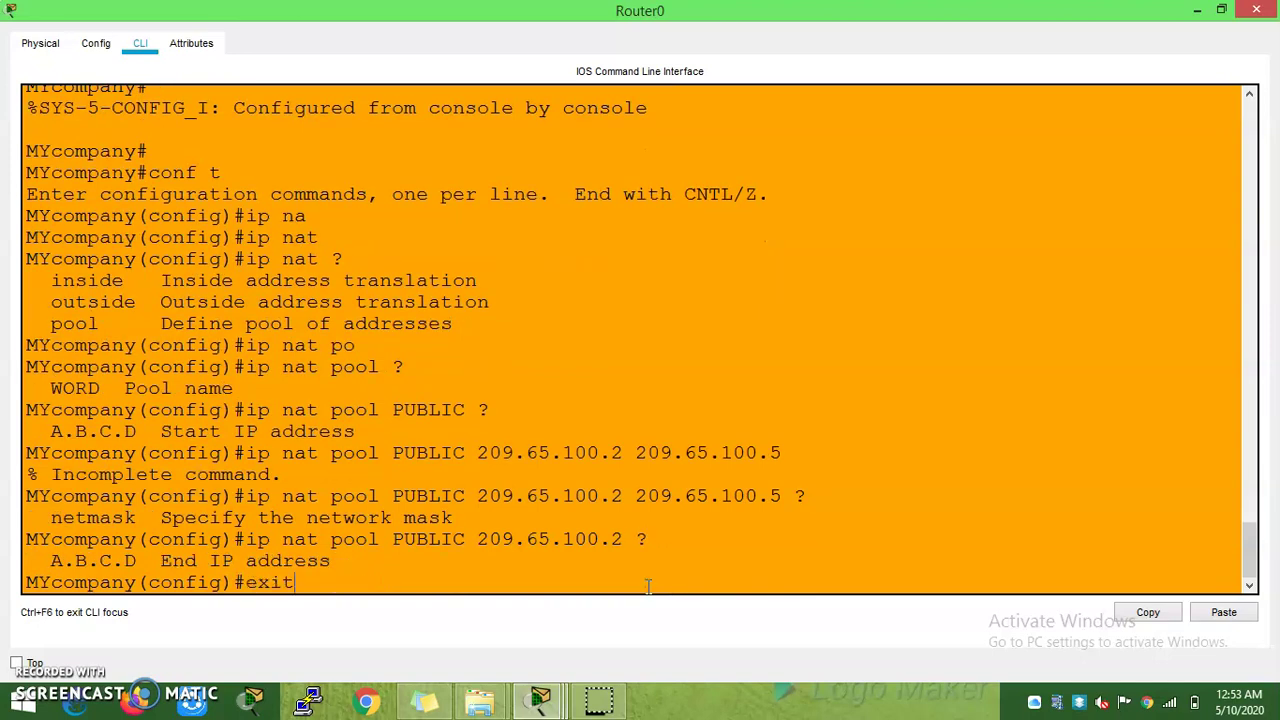
pyautogui.press('Down')
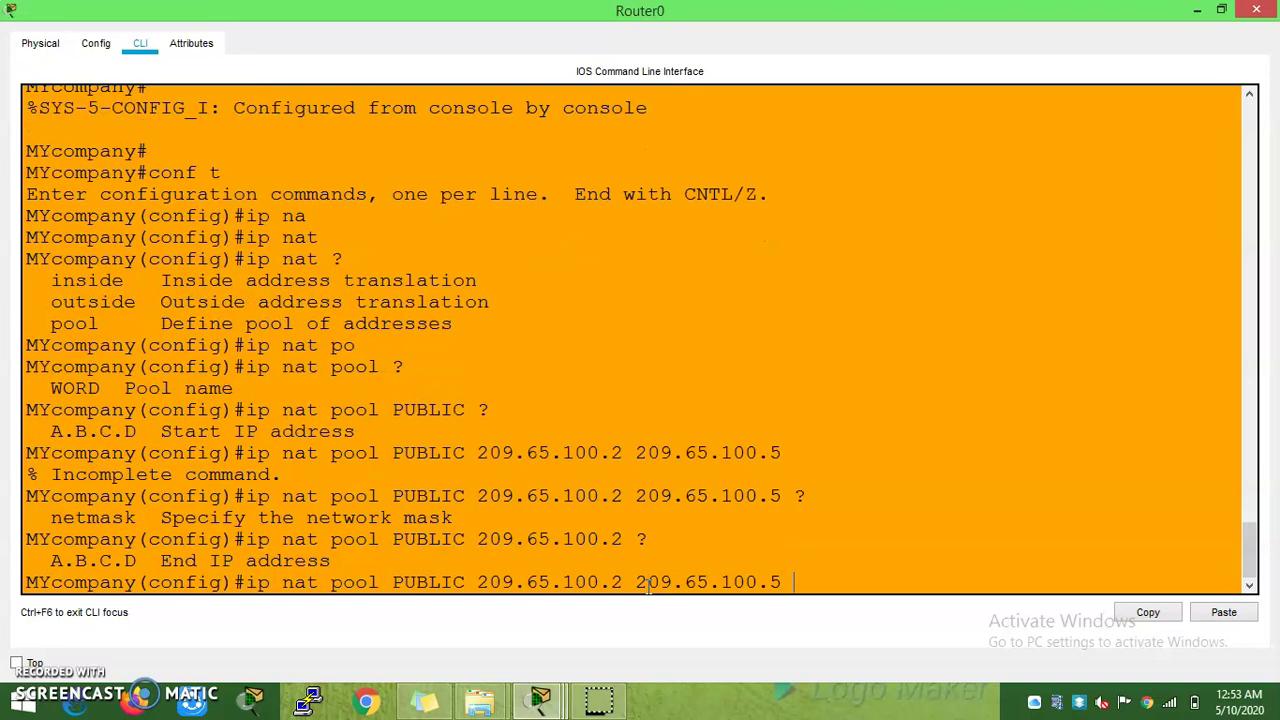
pyautogui.write('0')
pyautogui.press('BackSpace')
pyautogui.write('?ner')
pyautogui.press('Tab')
pyautogui.write('t')
pyautogui.press('Tab')
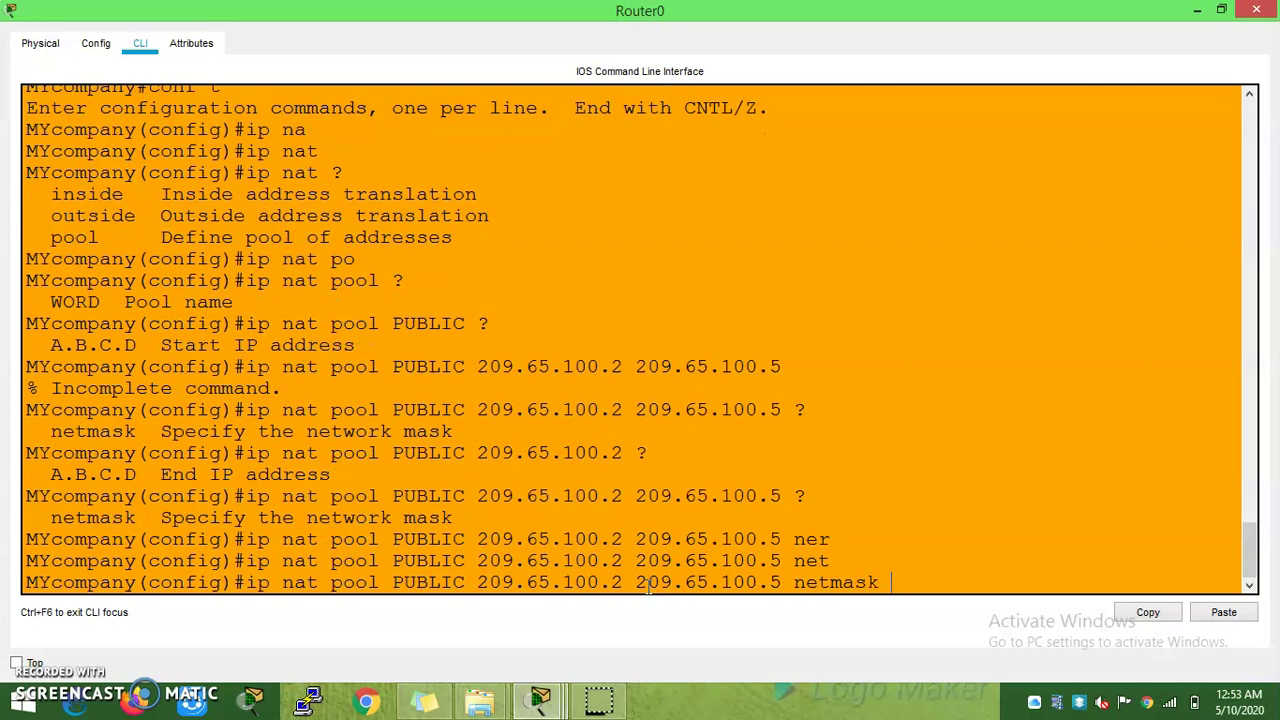
pyautogui.write('255.255.255')
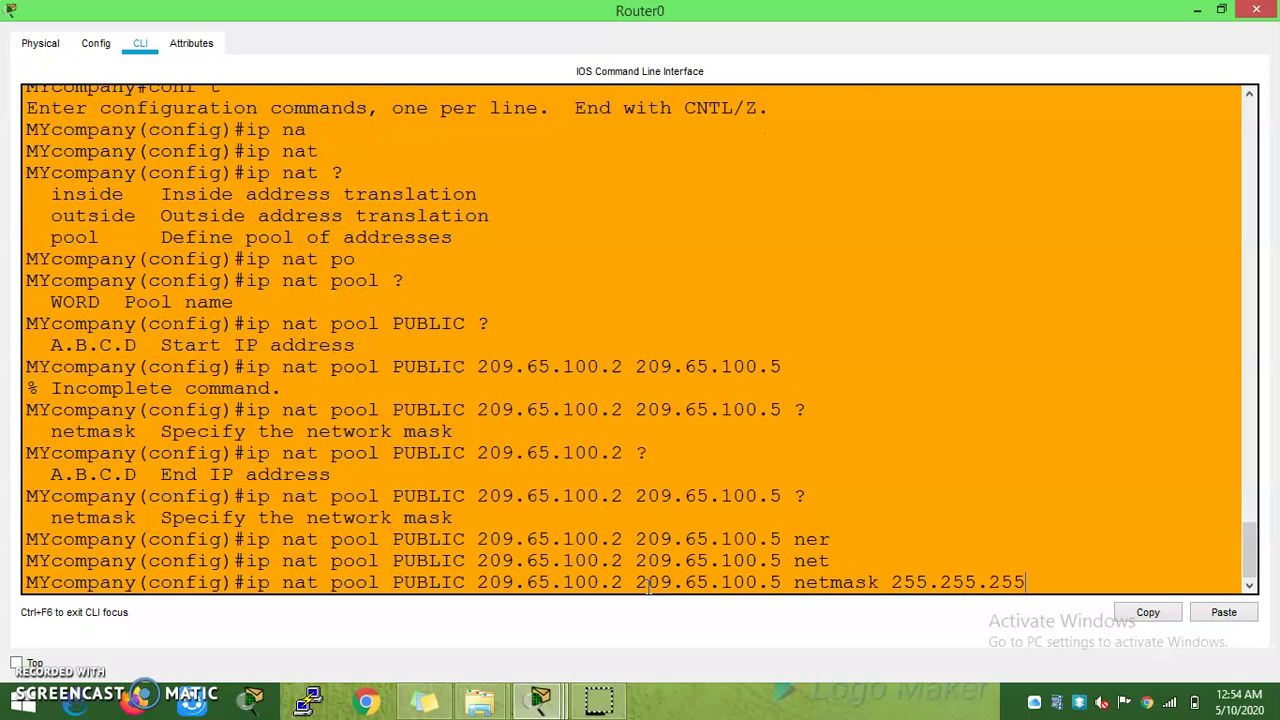
pyautogui.write('.248')
pyautogui.press('Return')
# Step: Return to privileged mode with Ctrl+Z and show the still-empty NAT translations
pyautogui.press('Return')
pyautogui.press('Return')
pyautogui.press('Return')
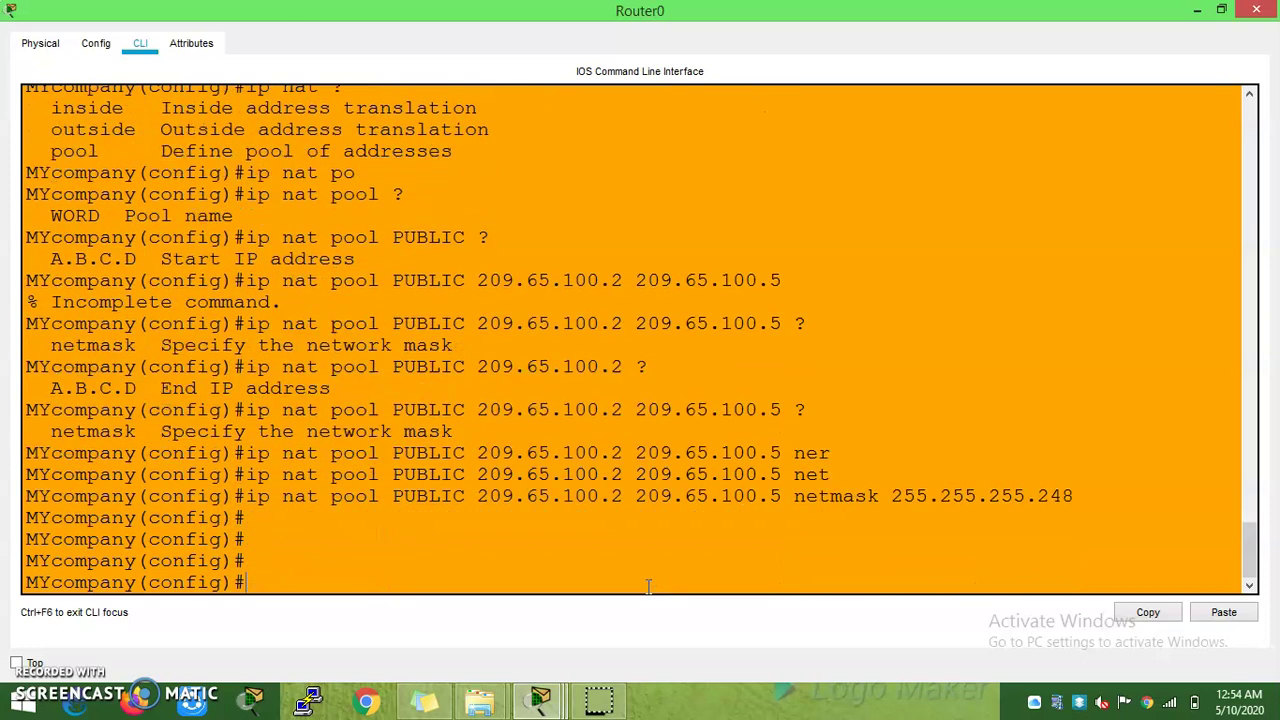
pyautogui.press('Return')
pyautogui.hotkey('ctrl', 'z')
pyautogui.press('Return')
pyautogui.press('Return')
pyautogui.press('Return')
pyautogui.press('Return')
pyautogui.write('sh ')
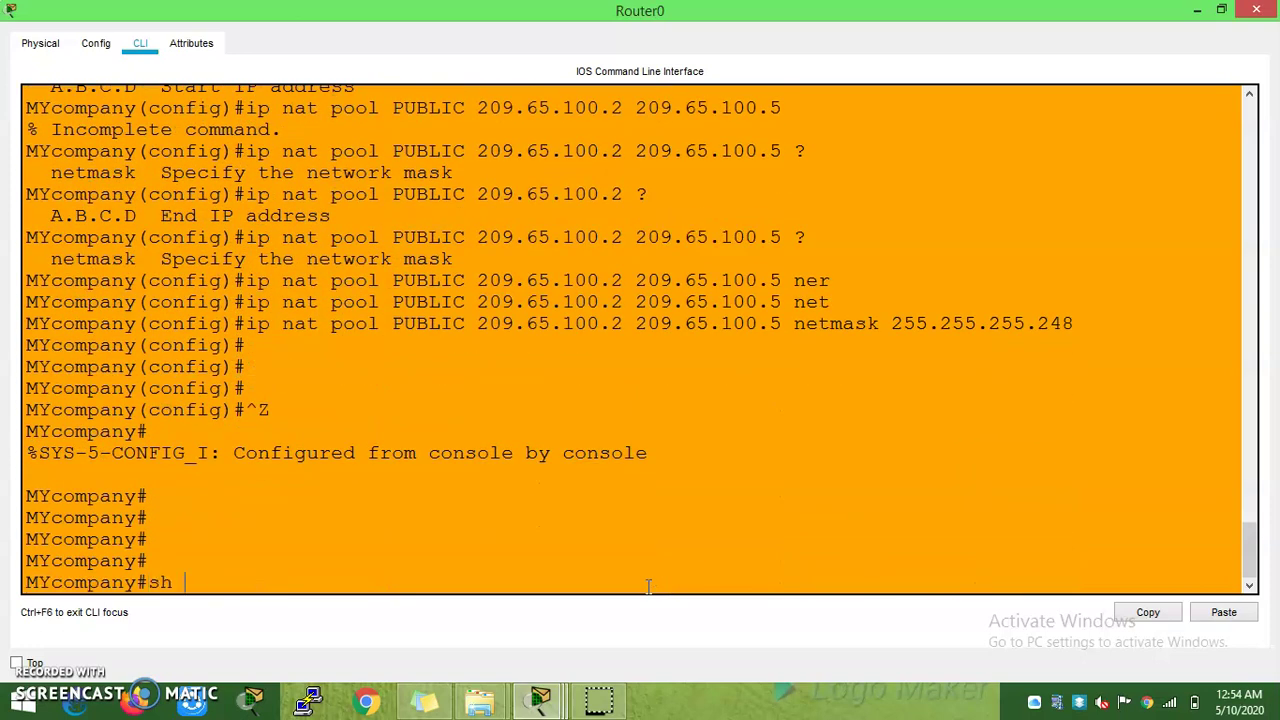
pyautogui.write('ip nat tra')
pyautogui.press('Tab')
pyautogui.press('Return')
pyautogui.press('Return')
pyautogui.press('Return')
pyautogui.press('Return')
pyautogui.press('Return')
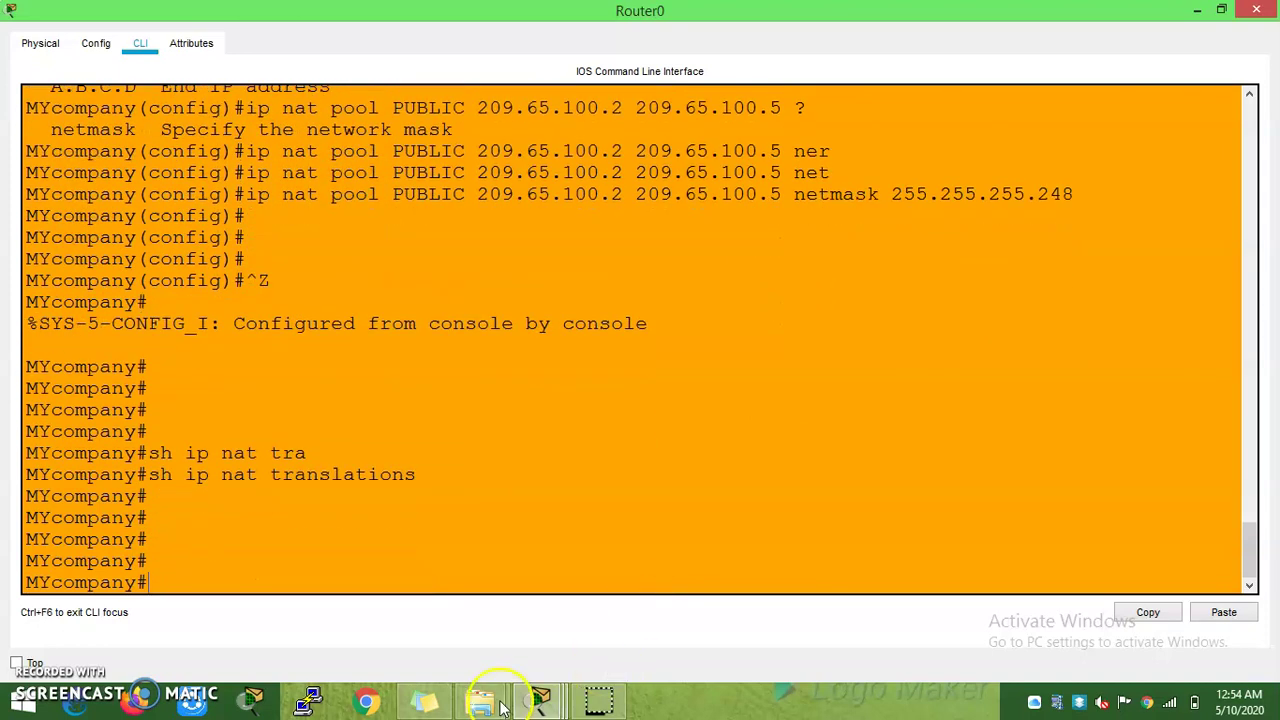
# Step: Rerun the ping to 208.65.100.3 from PC1's command prompt
pyautogui.moveTo(545, 700)
pyautogui.click(785, 606)
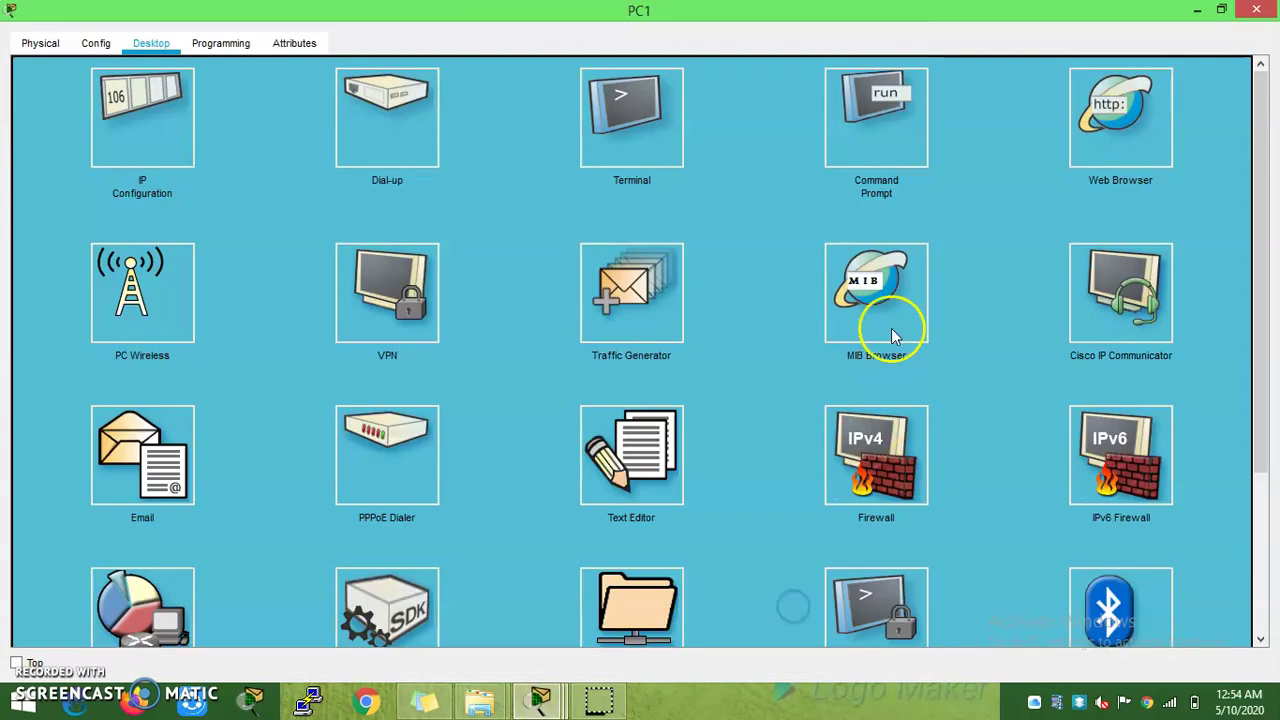
pyautogui.click(876, 88)
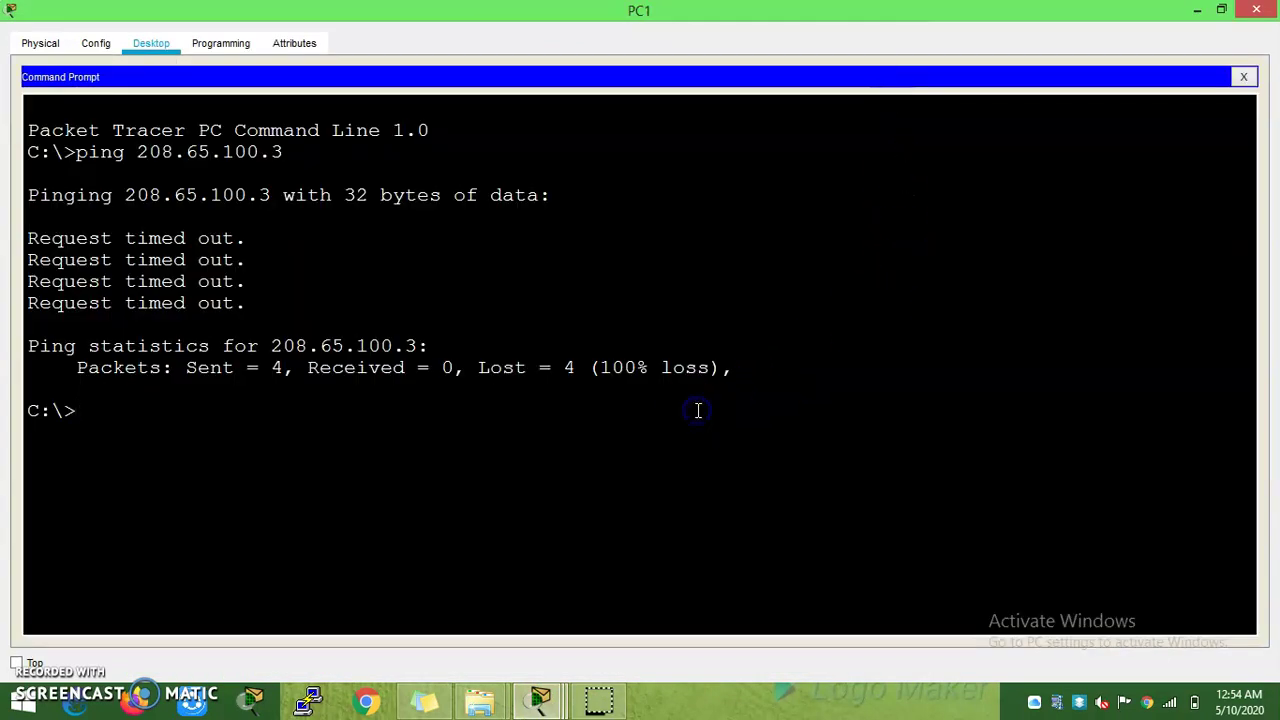
pyautogui.press('Up')
pyautogui.press('Return')
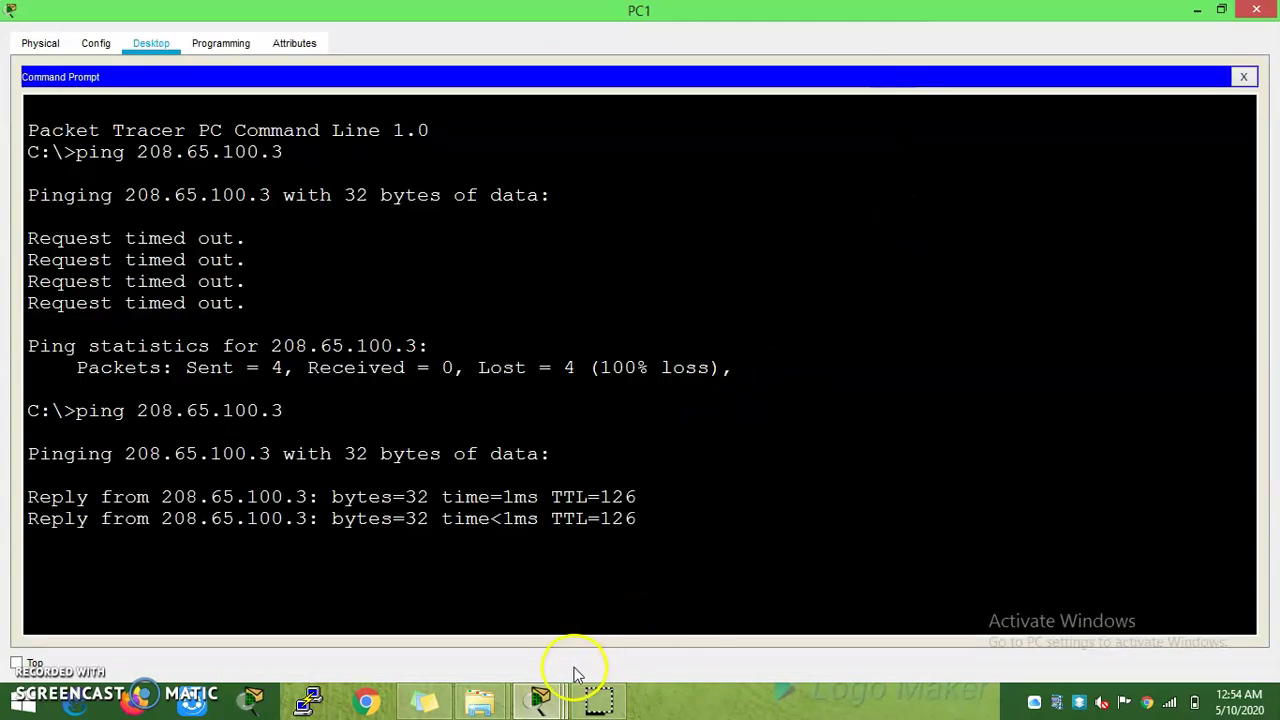
# Step: Ping 208.65.100.3 from PC2's command prompt, confirm the replies, and return to the topology
pyautogui.moveTo(541, 698)
pyautogui.click(322, 617)
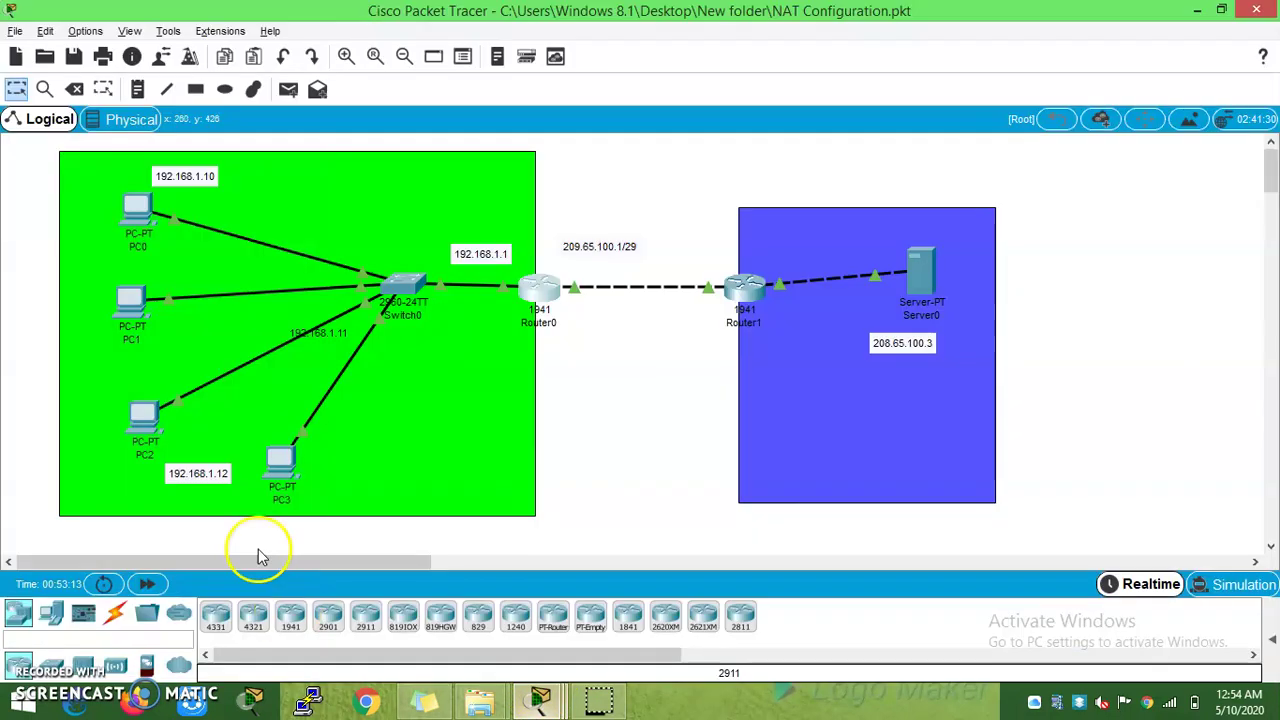
pyautogui.click(138, 423)
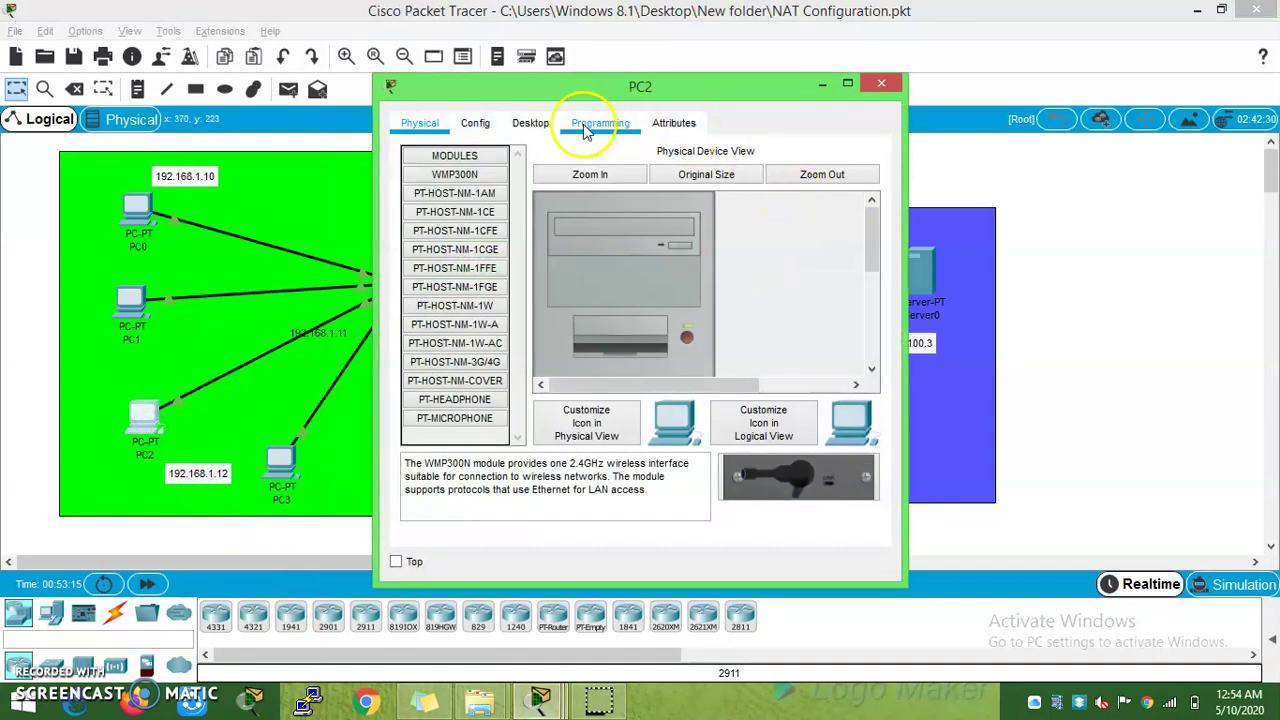
pyautogui.click(533, 123)
pyautogui.click(797, 195)
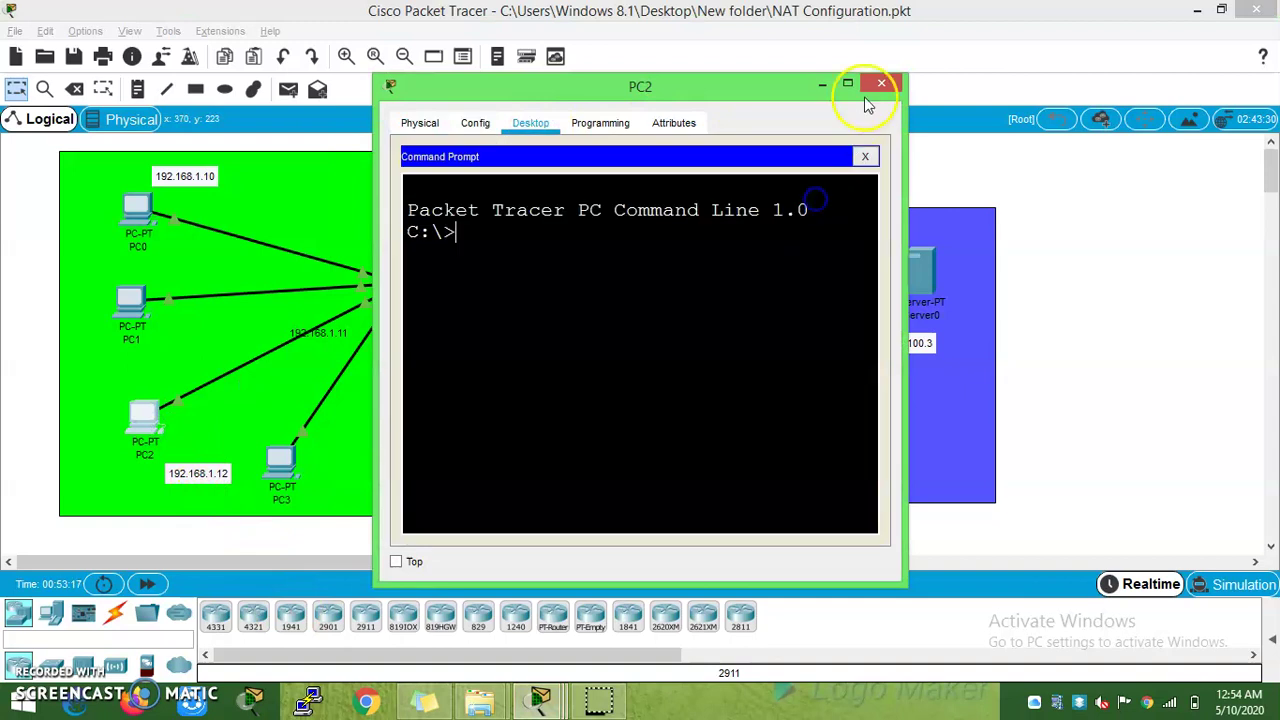
pyautogui.click(847, 83)
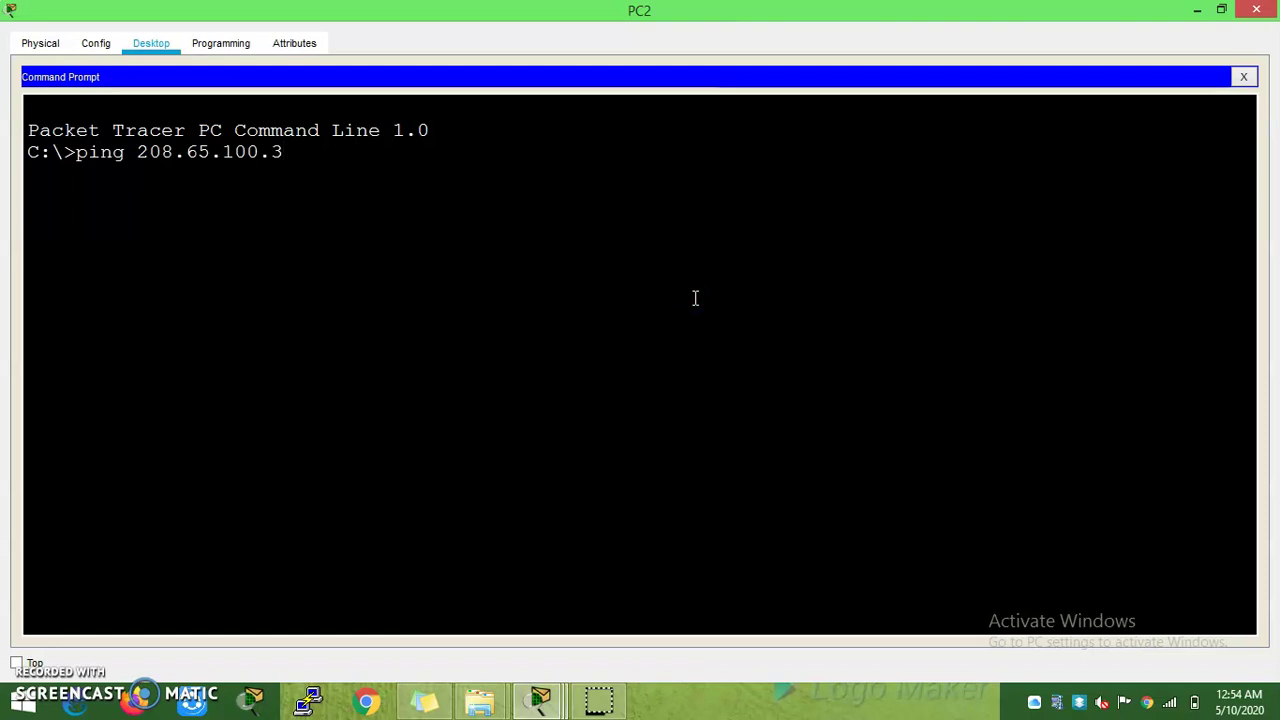
pyautogui.press('Return')
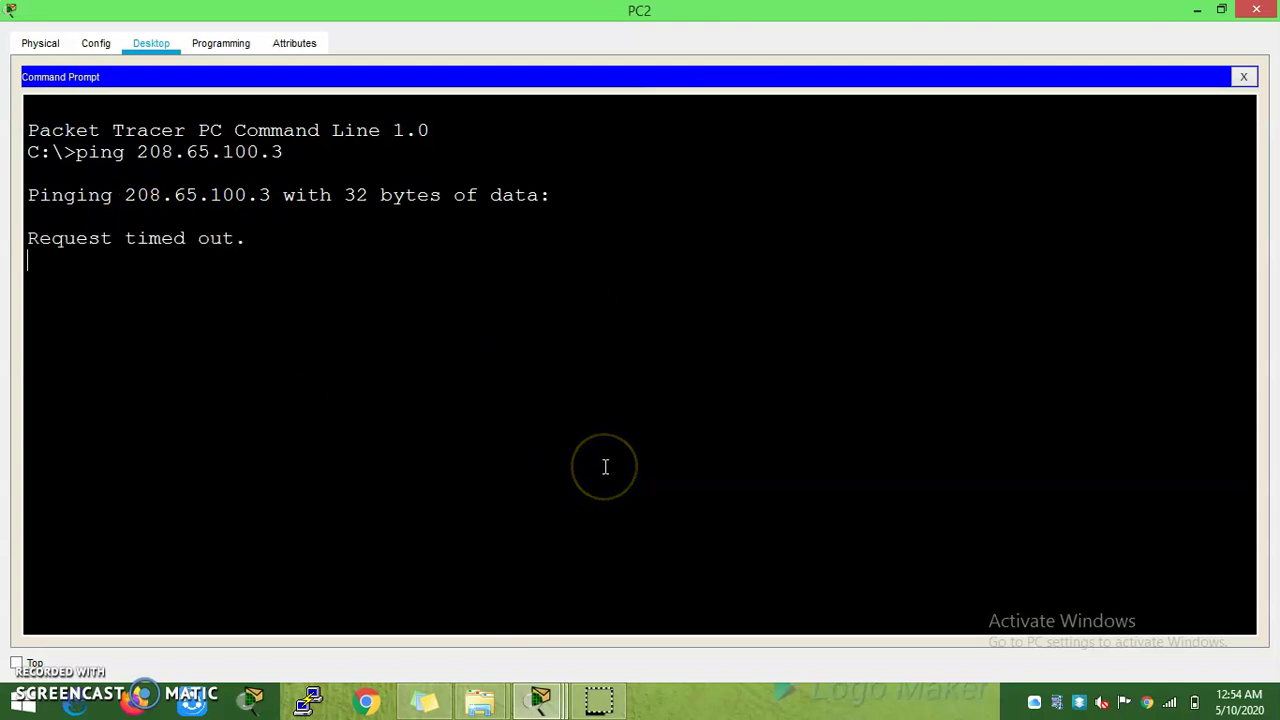
pyautogui.moveTo(222, 261); pyautogui.dragTo(474, 286)
pyautogui.click(623, 494)
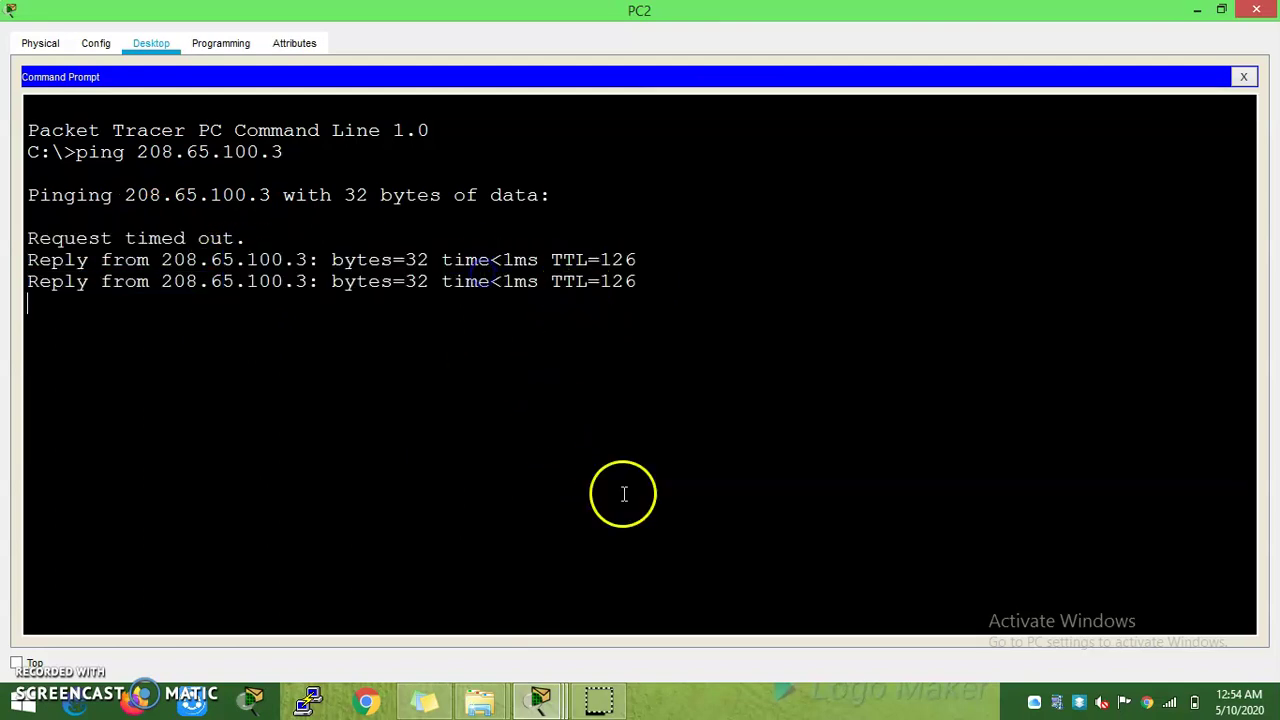
pyautogui.moveTo(543, 696)
pyautogui.click(178, 610)
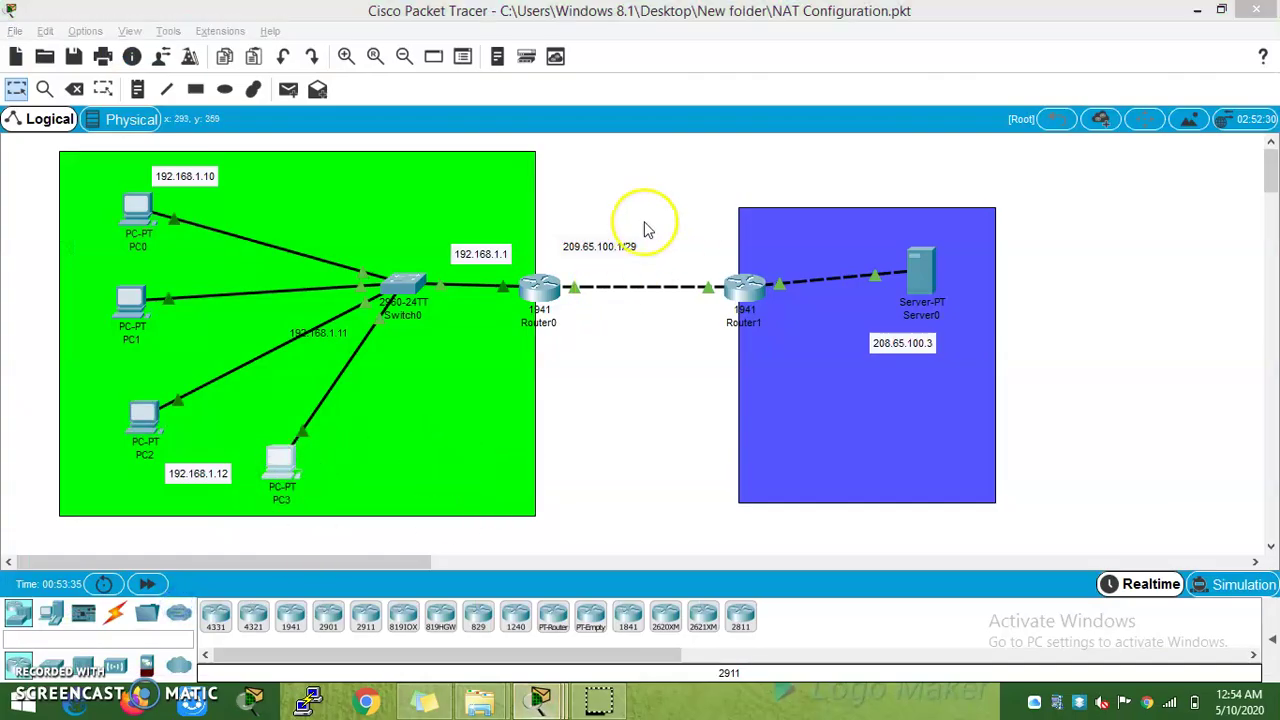
# Step: Ping 208.65.100.3 from PC3's maximized command prompt
pyautogui.click(768, 185)
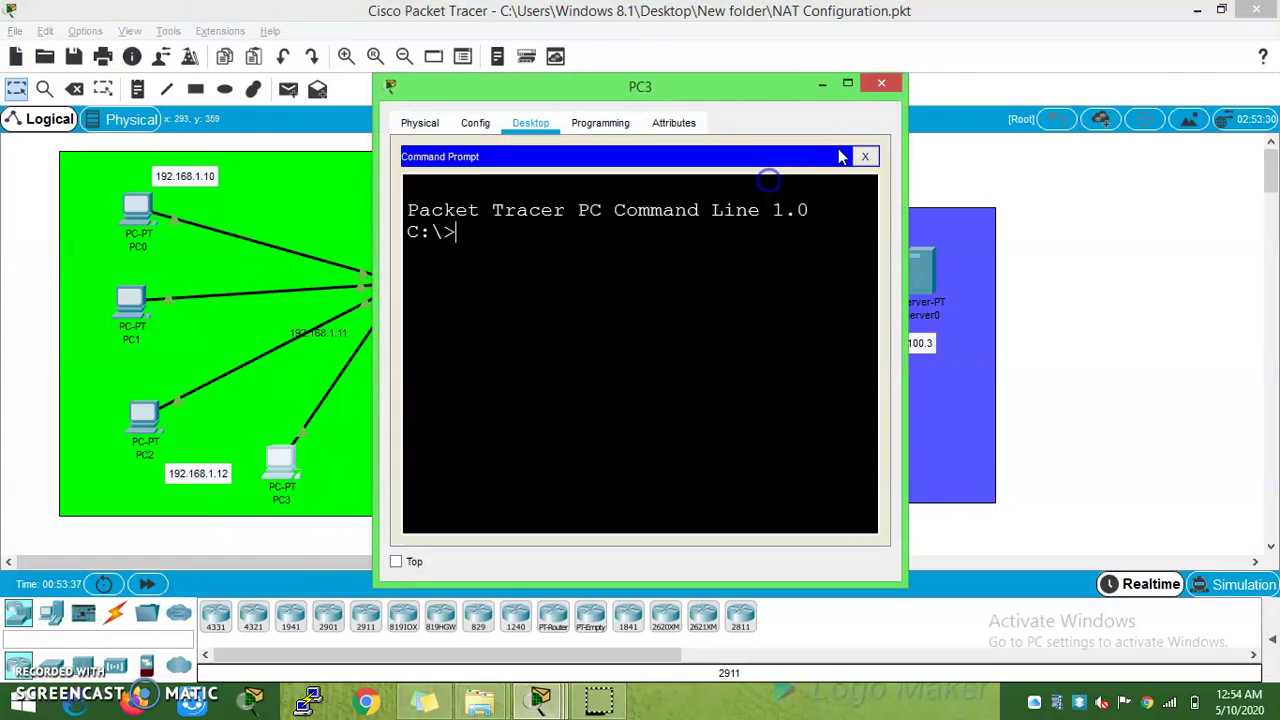
pyautogui.click(847, 85)
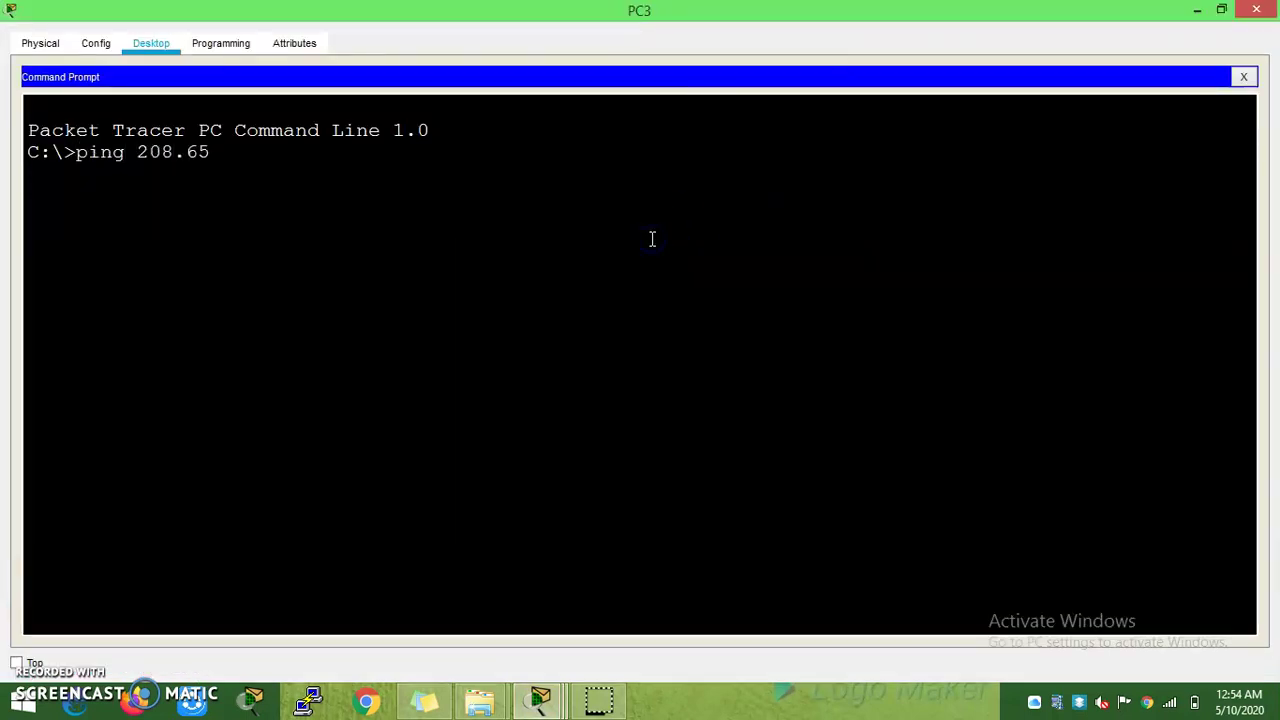
pyautogui.write('ping 208.65.100.3')
pyautogui.press('Return')
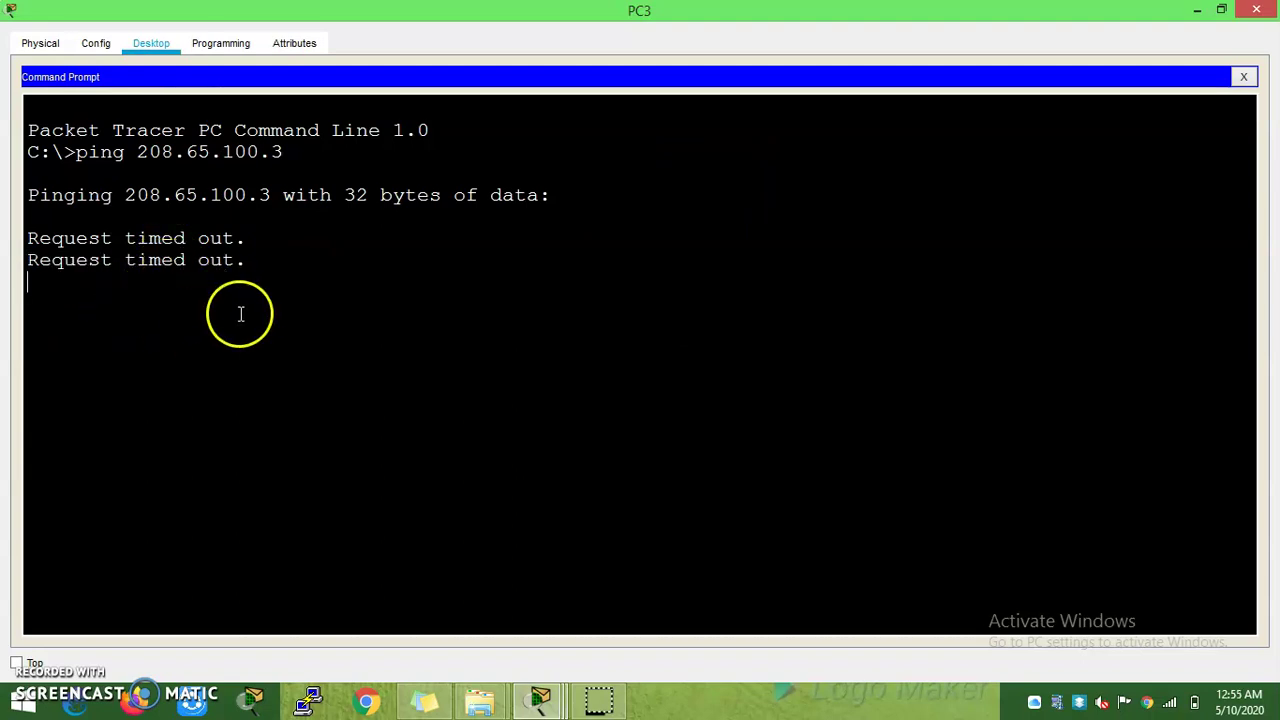
# Step: Switch to Router0's command line and point out the NAT pool's end address
pyautogui.click(540, 700)
pyautogui.click(414, 604)
pyautogui.click(533, 511)
pyautogui.moveTo(718, 150); pyautogui.dragTo(800, 150)
pyautogui.click(727, 263)
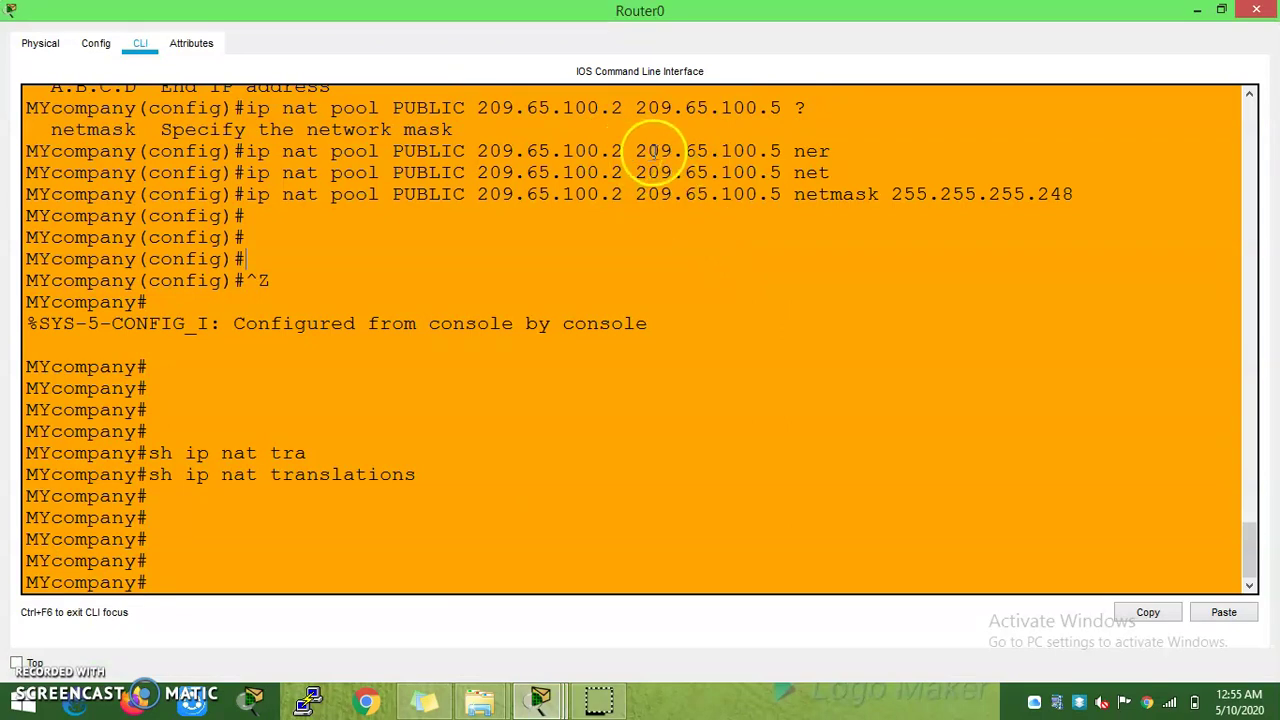
# Step: Run sh ip nat translations on Router0 and point out pool address 209.65.100.4 and its inside local address
pyautogui.click(577, 592)
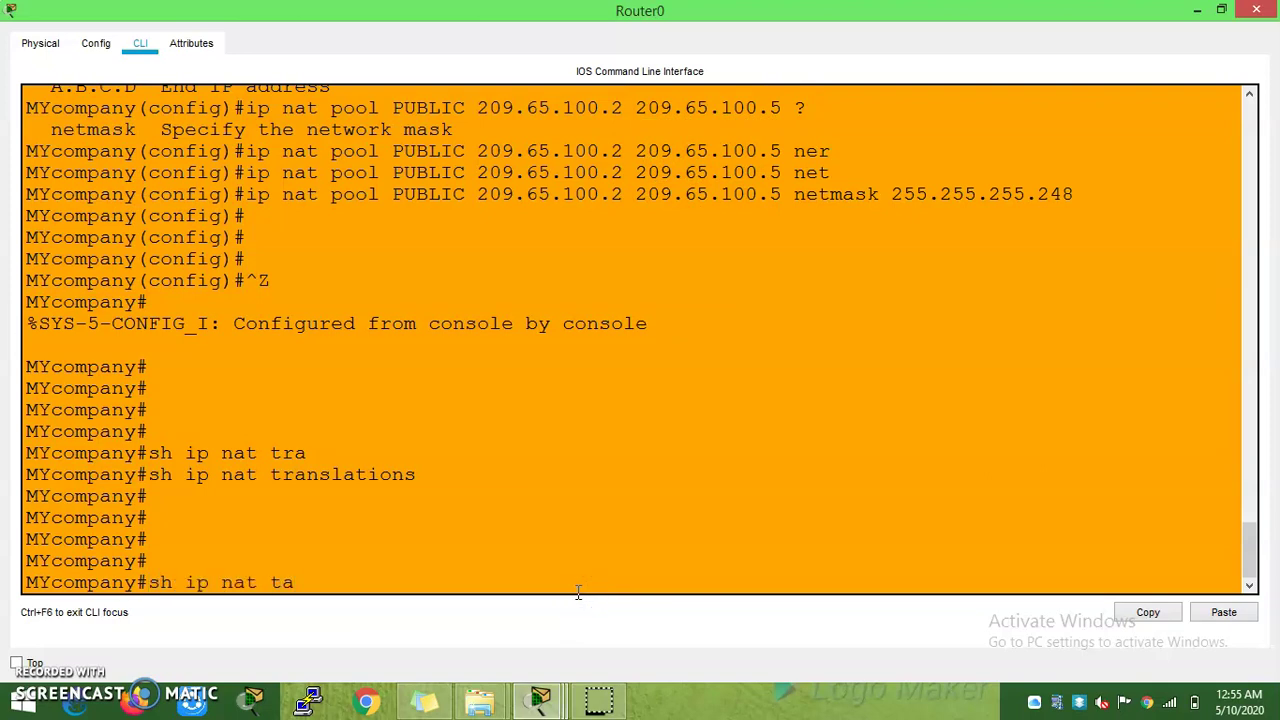
pyautogui.write('sh ip nat tr')
pyautogui.press('Tab')
pyautogui.press('Return')
pyautogui.press('Return')
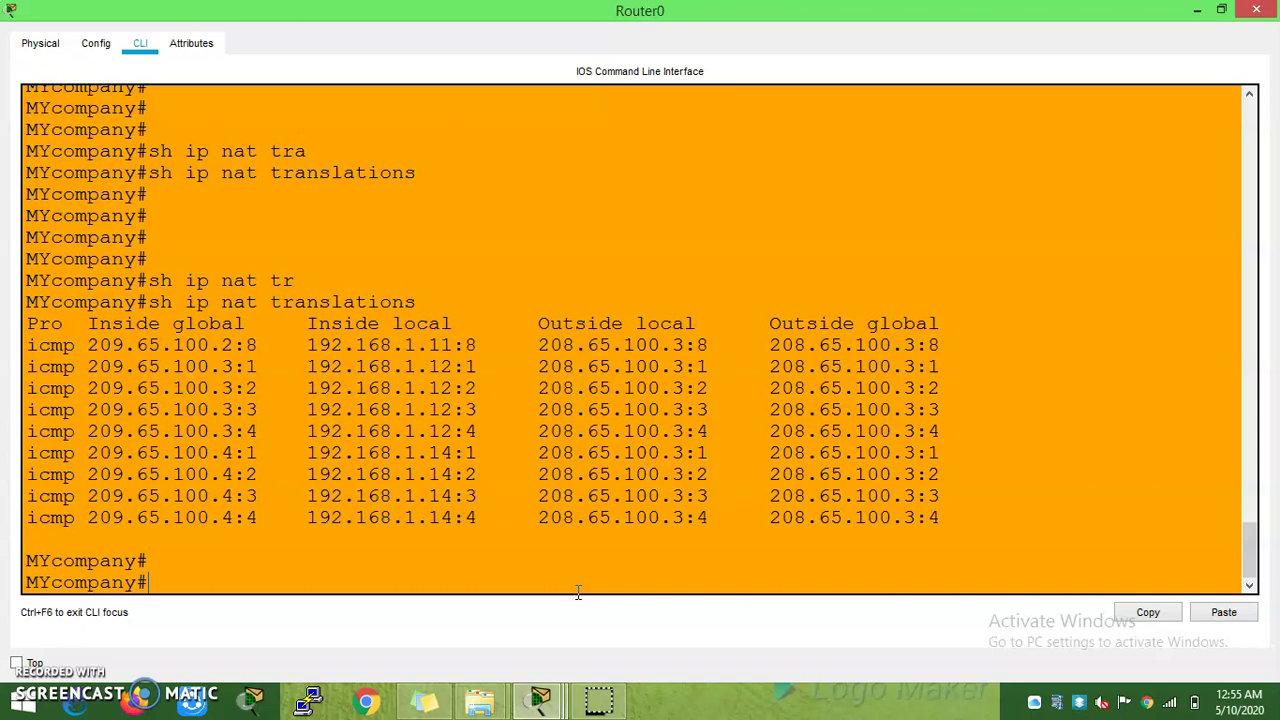
pyautogui.press('Return')
pyautogui.press('Return')
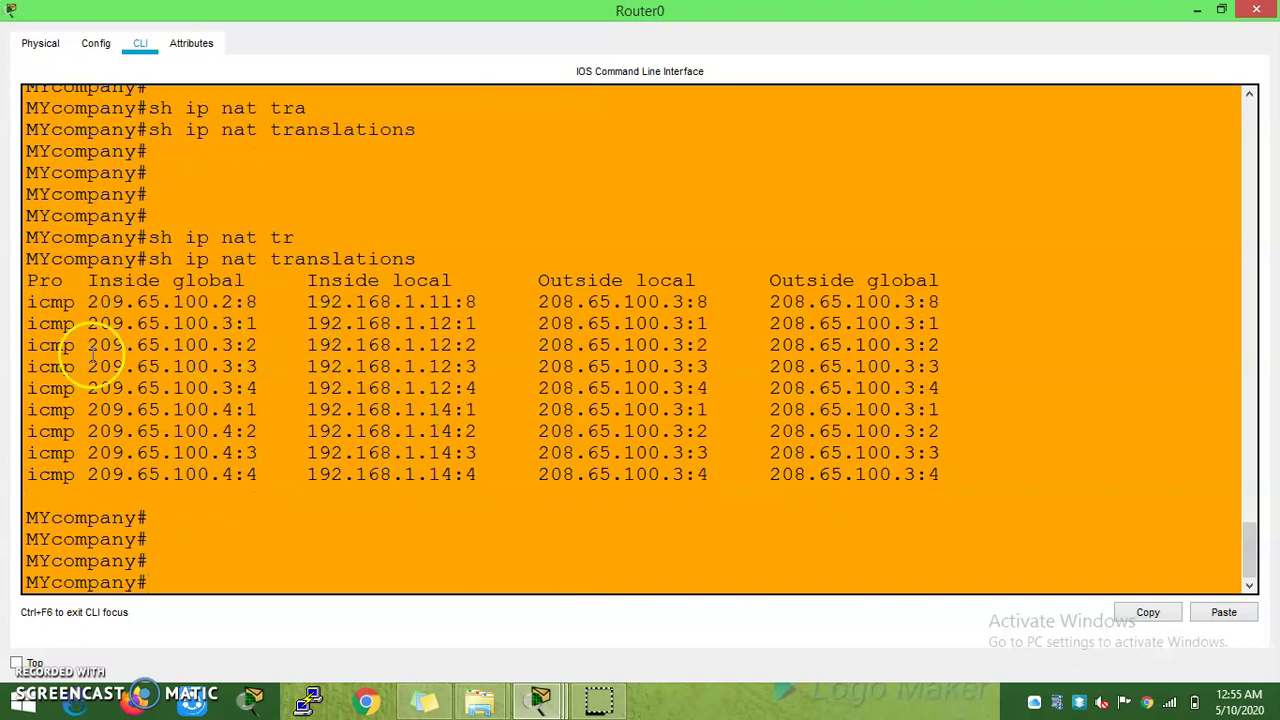
pyautogui.moveTo(222, 301); pyautogui.dragTo(97, 323)
pyautogui.click(163, 337)
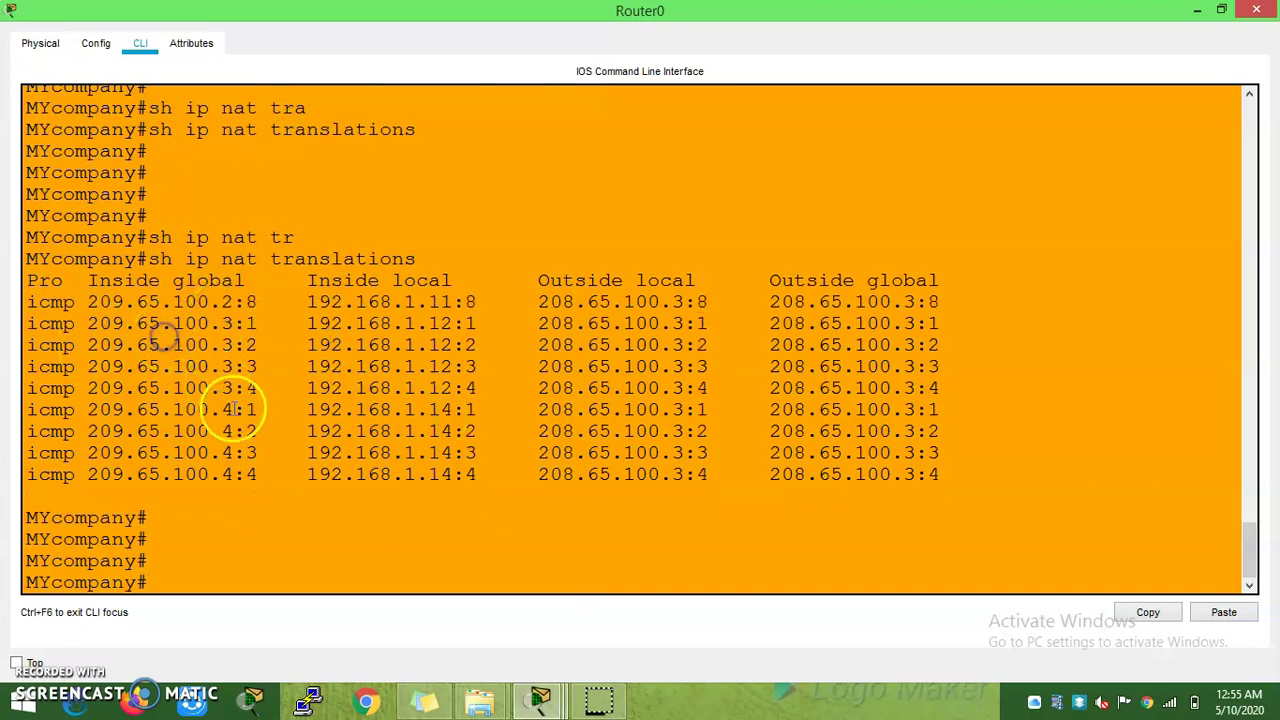
pyautogui.moveTo(233, 409); pyautogui.dragTo(100, 409)
pyautogui.click(423, 409)
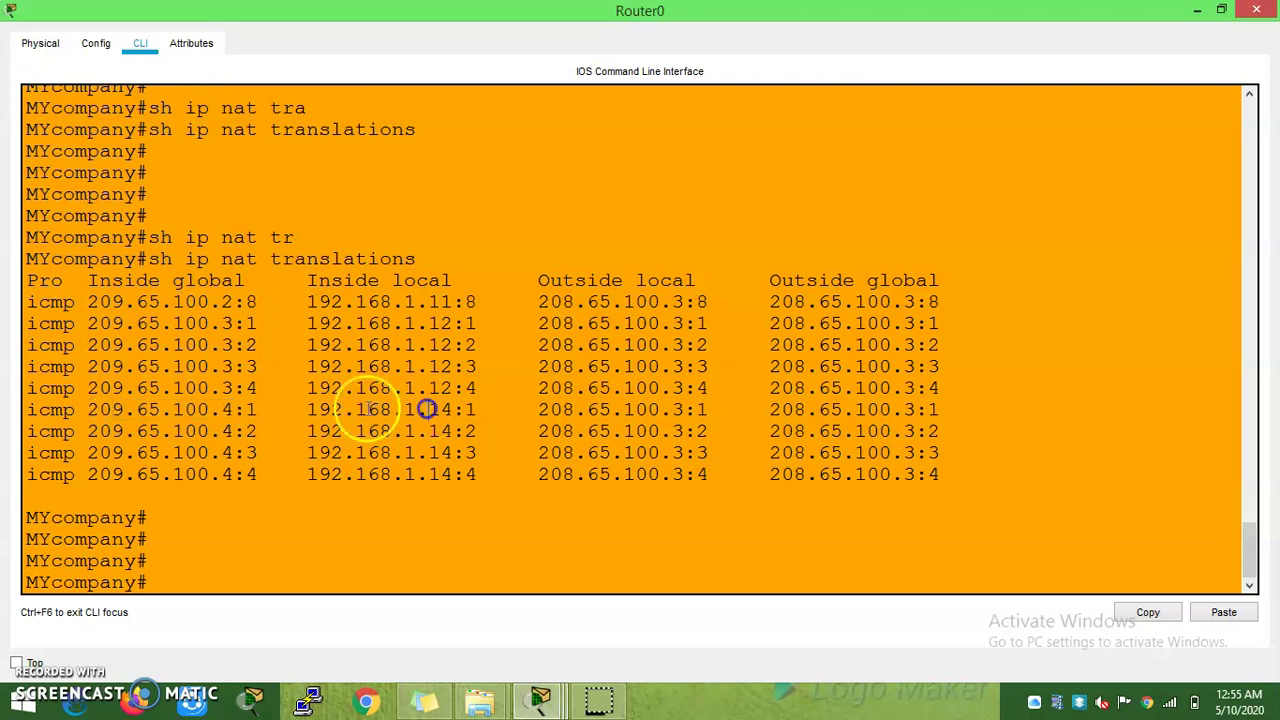
pyautogui.moveTo(308, 409); pyautogui.dragTo(437, 409)
pyautogui.click(481, 469)
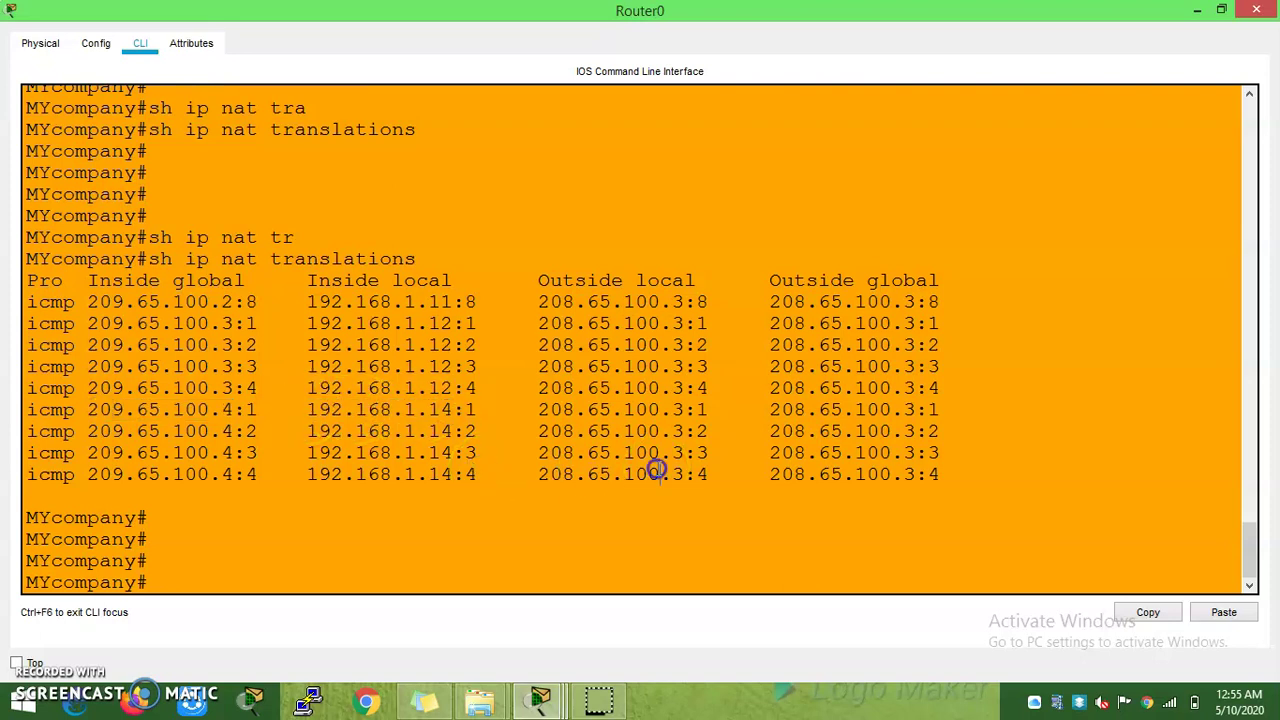
# Step: Rerun PC3's ping to 208.65.100.3, then switch to PC0's command prompt
pyautogui.click(540, 700)
pyautogui.click(1105, 610)
pyautogui.click(789, 475)
pyautogui.press('Return')
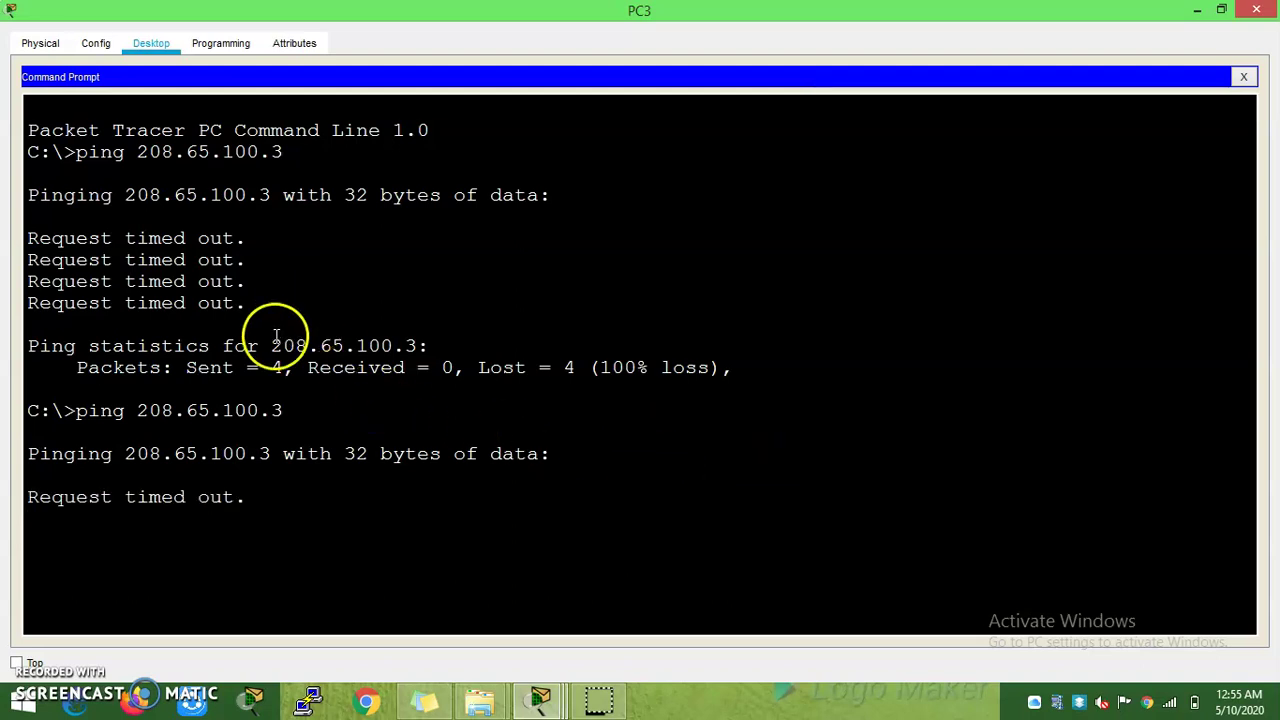
pyautogui.moveTo(266, 453); pyautogui.dragTo(236, 453)
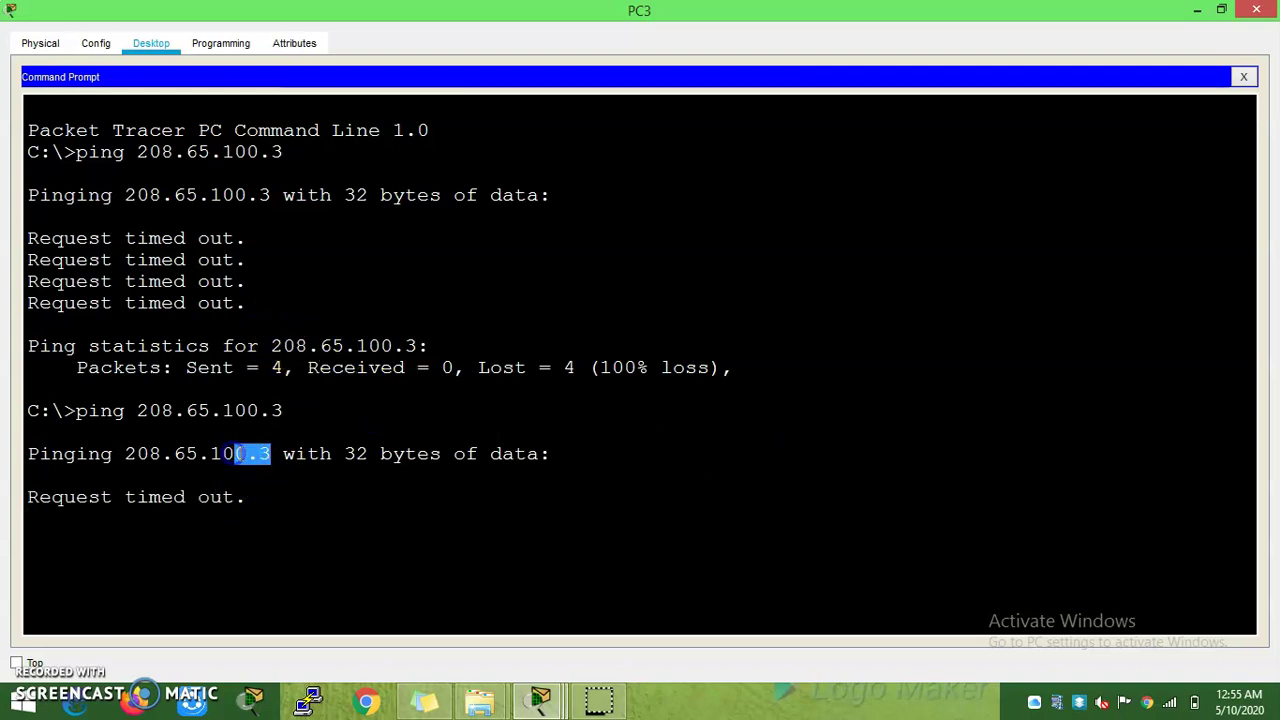
pyautogui.click(540, 700)
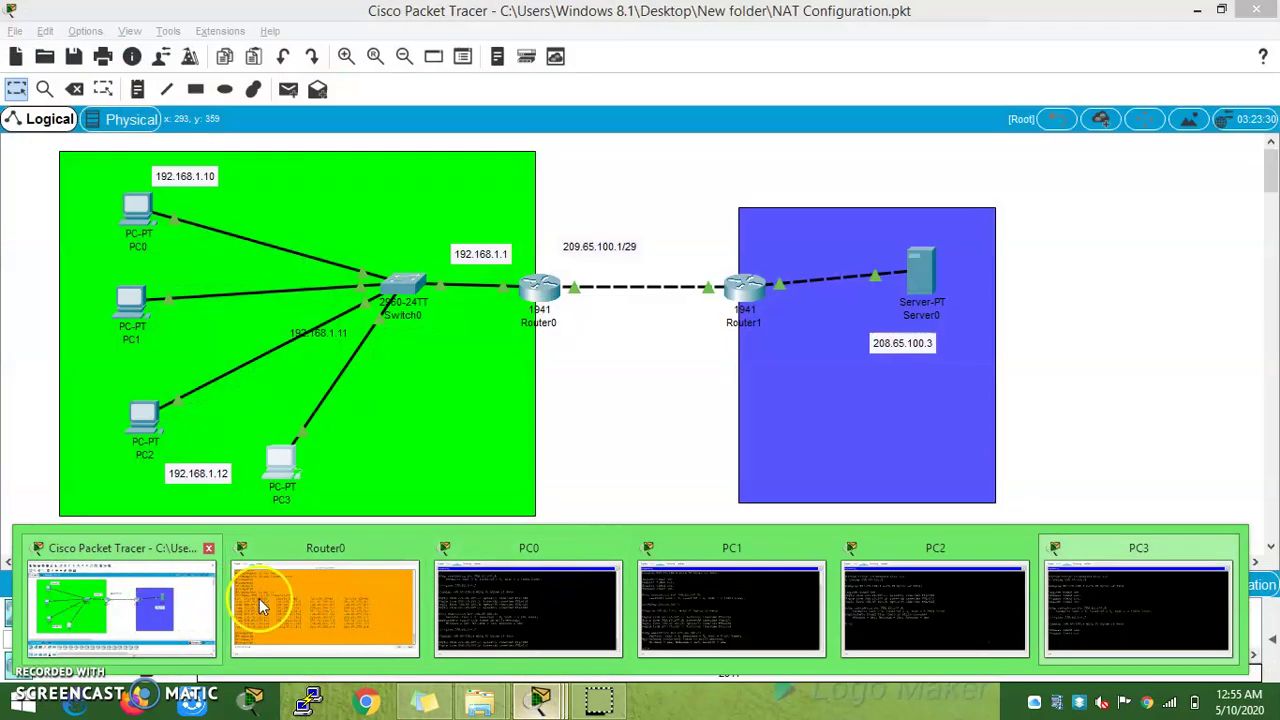
pyautogui.click(528, 605)
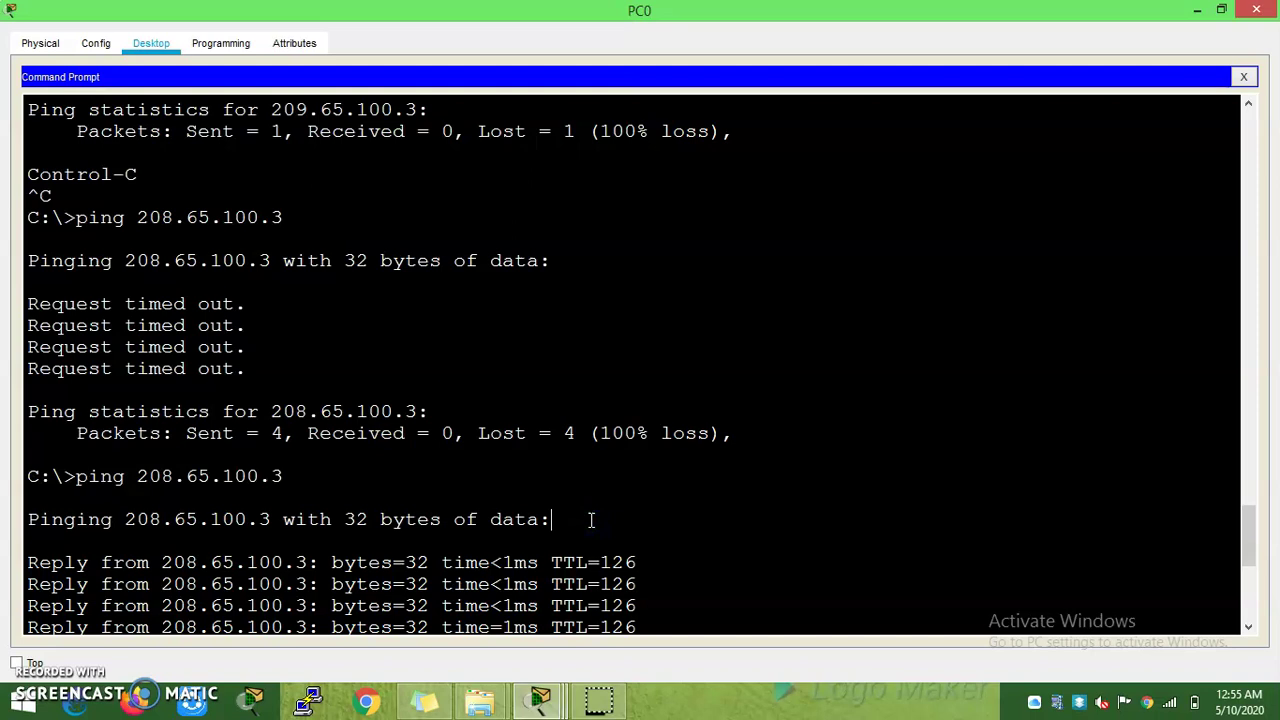
# Step: Recall and rerun PC0's ping to 208.65.100.3, then switch to Router0's command line
pyautogui.press('Return')
pyautogui.press('Up')
pyautogui.press('Return')
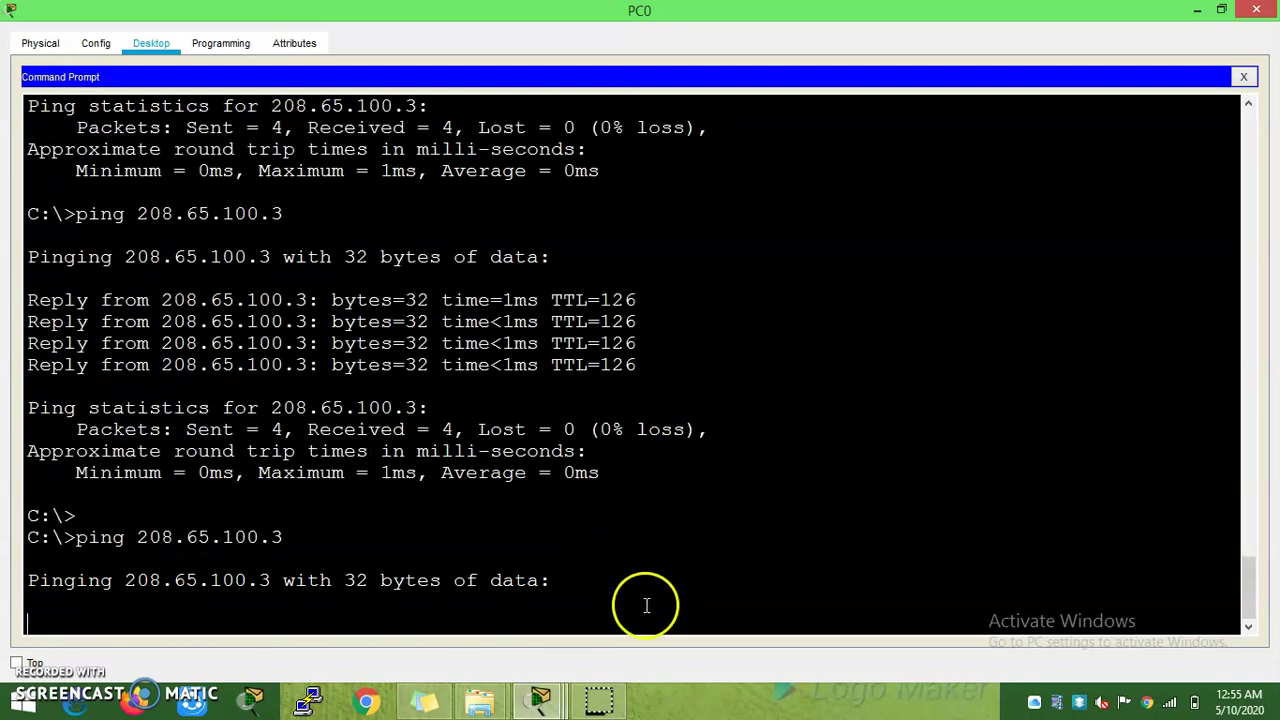
pyautogui.moveTo(287, 300); pyautogui.dragTo(335, 300)
pyautogui.click(442, 343)
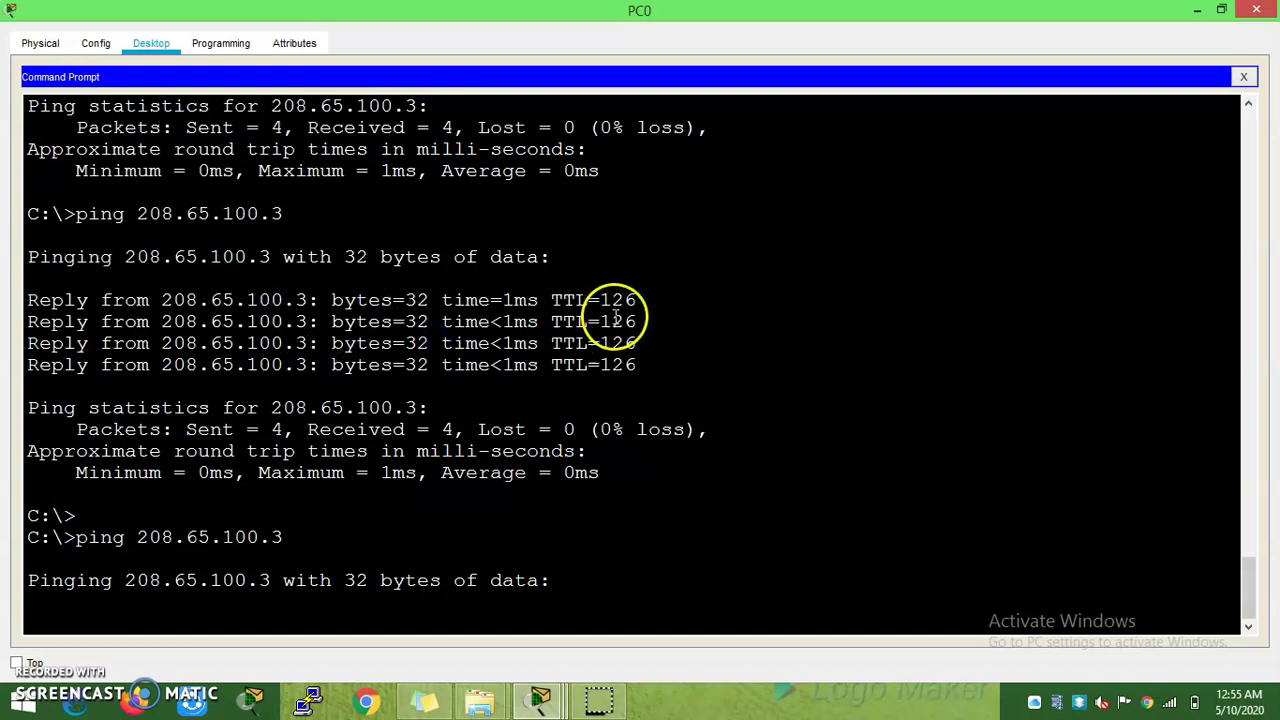
pyautogui.click(1246, 585)
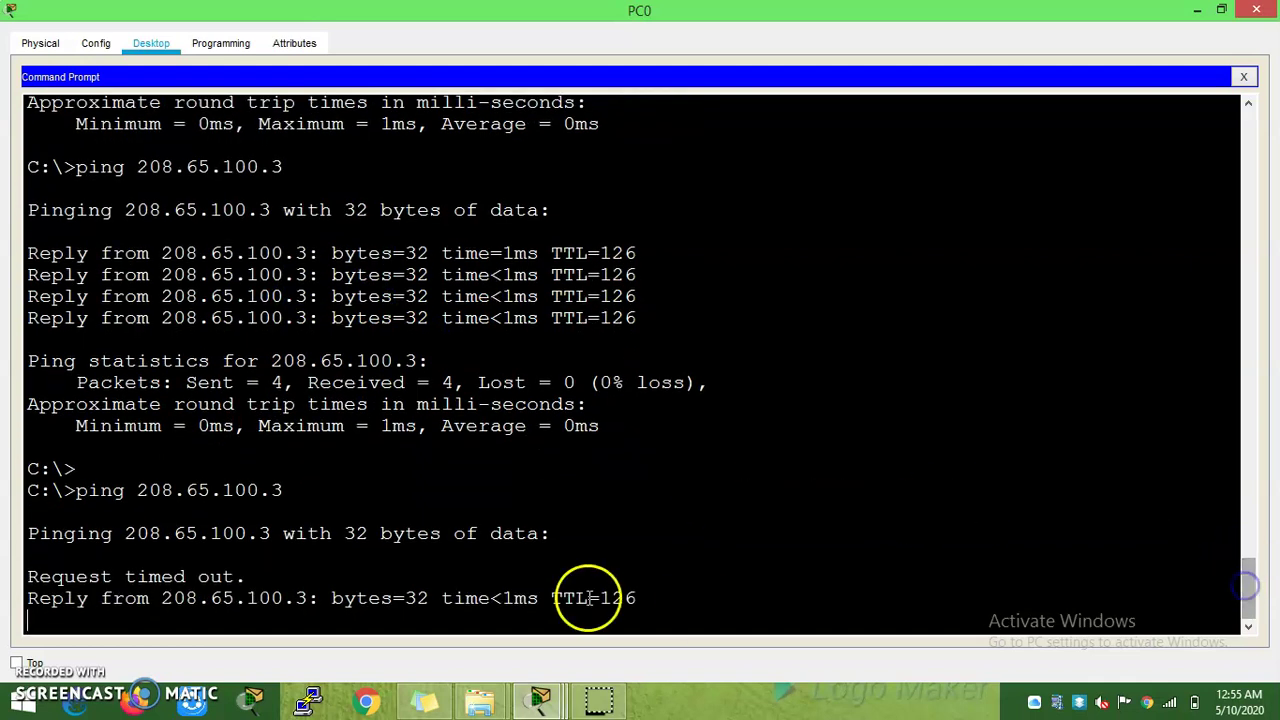
pyautogui.moveTo(538, 695)
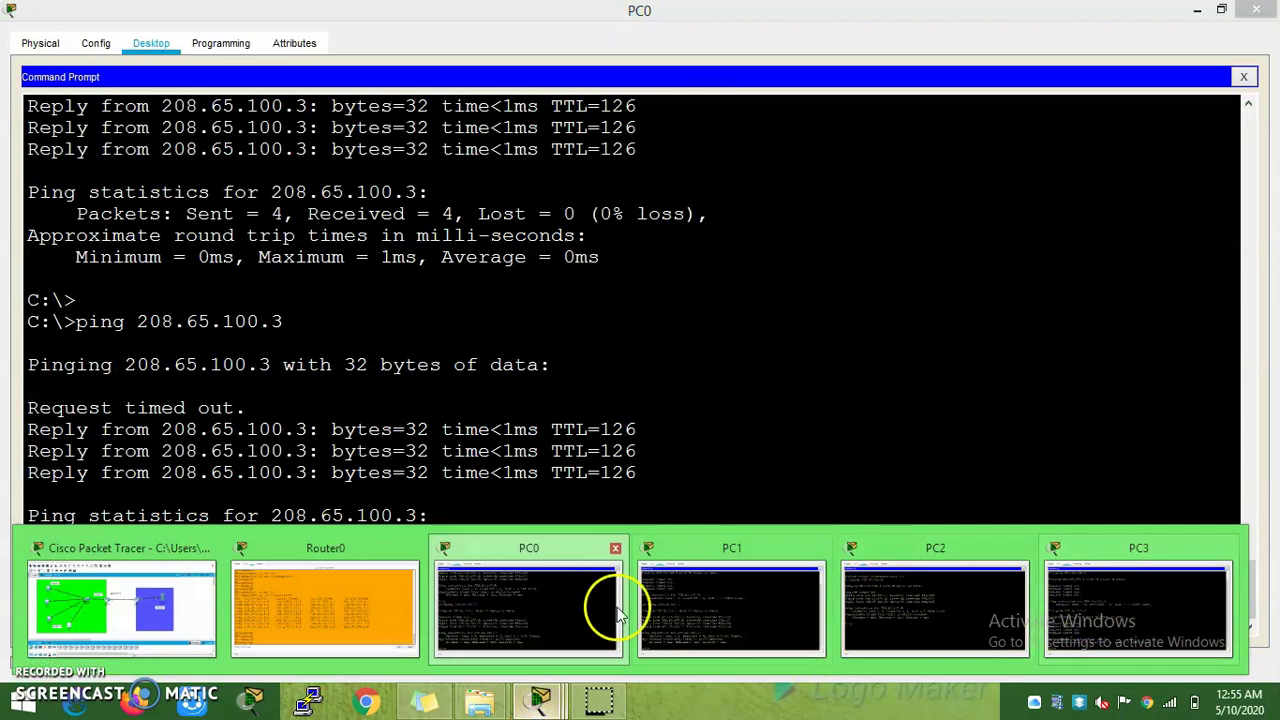
pyautogui.click(391, 600)
# Step: Rerun sh ip nat translations and point out the new 209.65.100.5 rows for 192.168.1.10
pyautogui.click(465, 311)
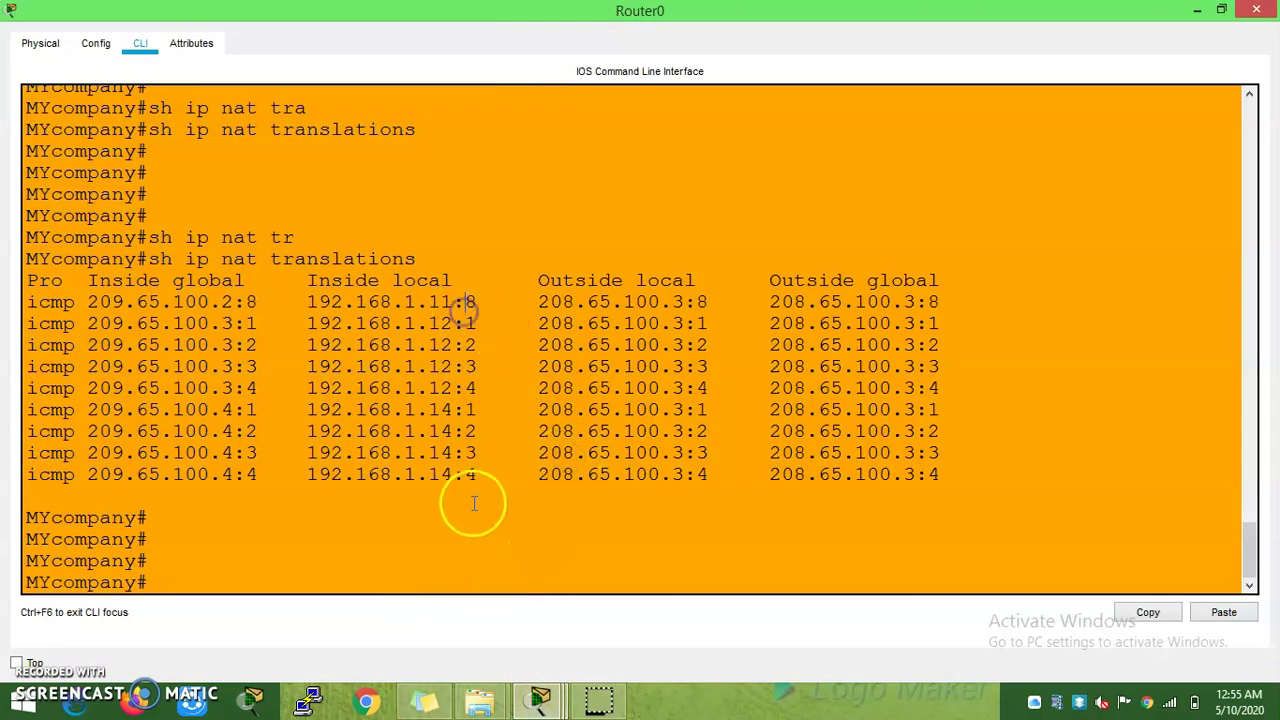
pyautogui.click(458, 553)
pyautogui.press('Up')
pyautogui.press('Return')
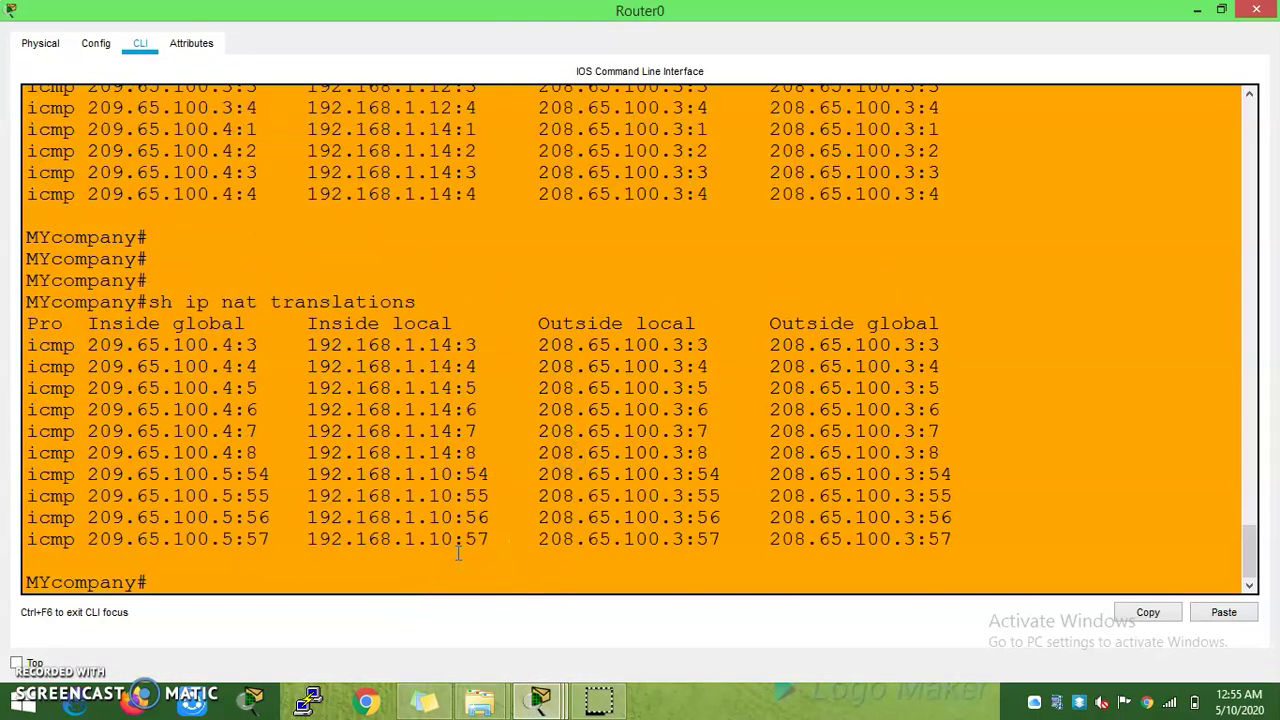
pyautogui.moveTo(198, 474); pyautogui.dragTo(483, 539)
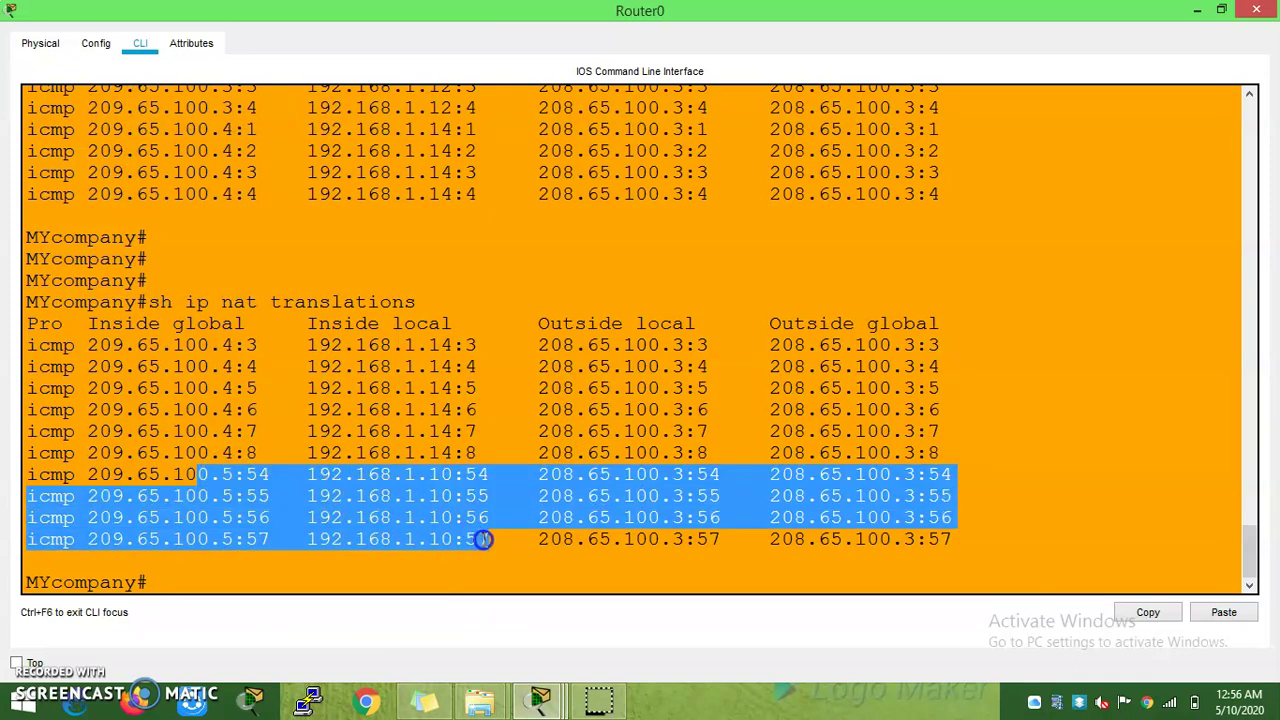
pyautogui.click(288, 459)
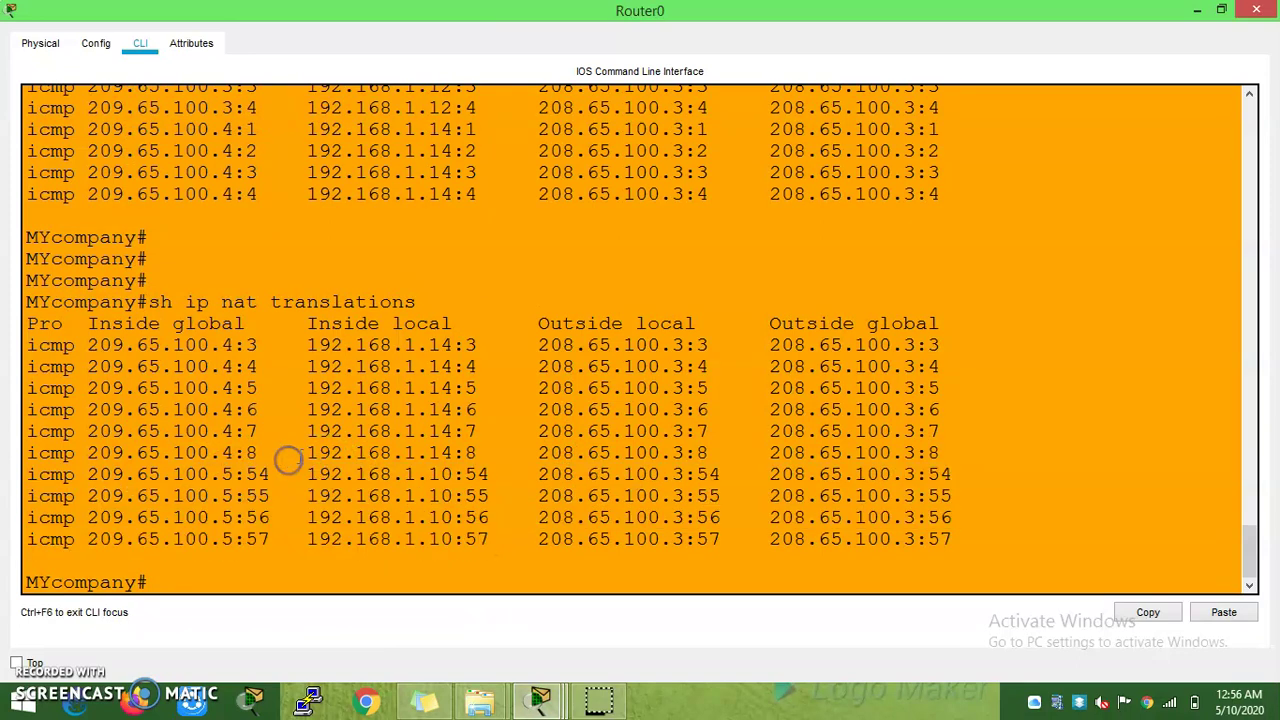
# Step: Review the 209.65.100.4 translation rows :3 through :8, then switch to PC3's prompt
pyautogui.moveTo(230, 430); pyautogui.dragTo(50, 430)
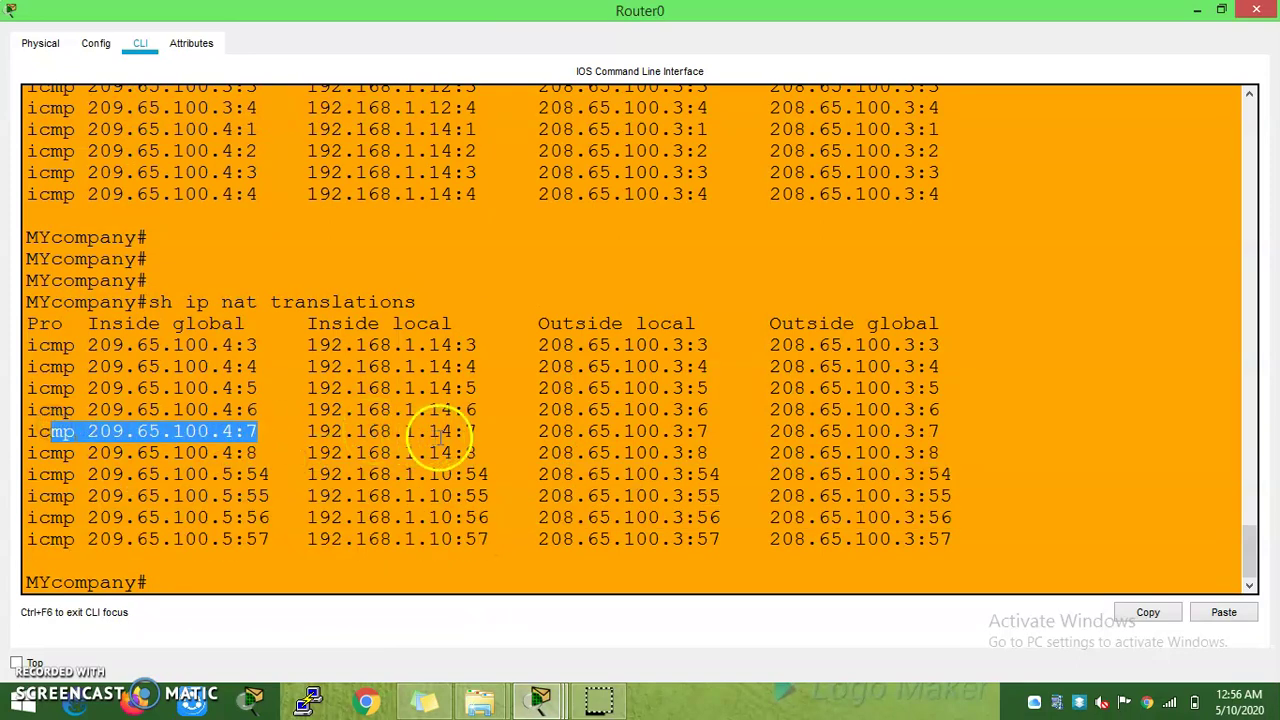
pyautogui.moveTo(452, 430); pyautogui.dragTo(432, 430)
pyautogui.moveTo(975, 452); pyautogui.dragTo(92, 425)
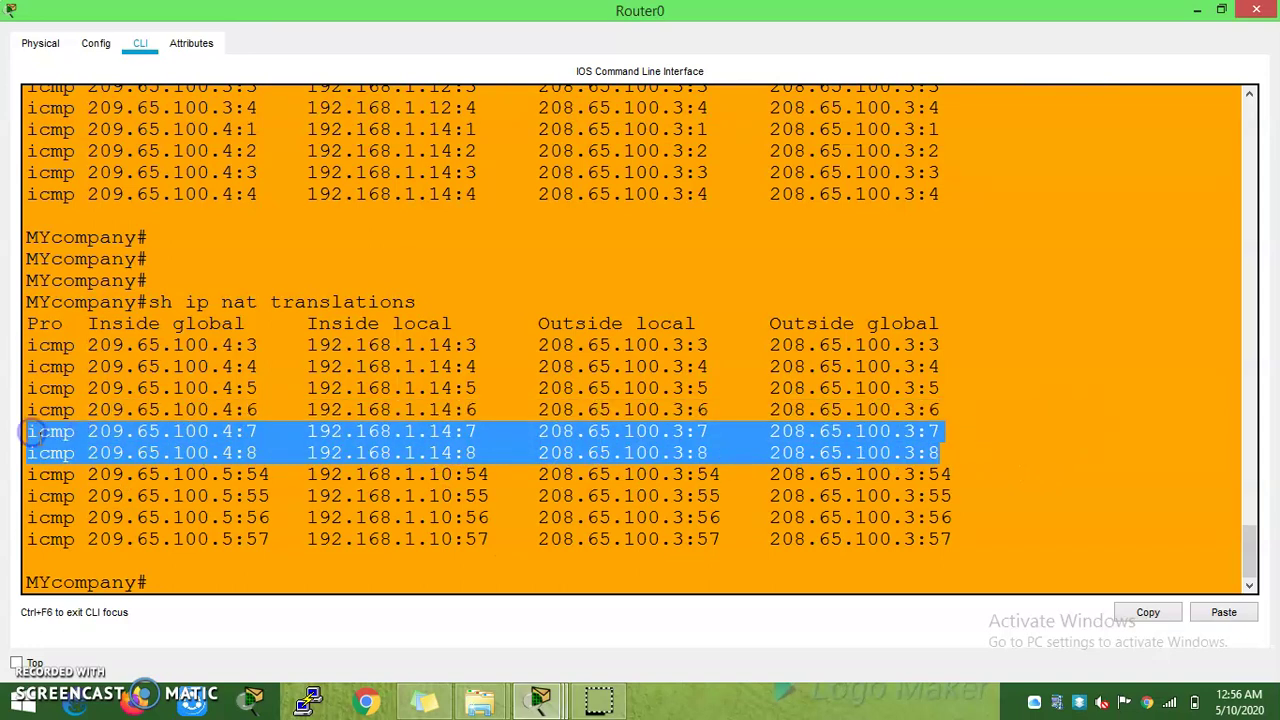
pyautogui.click(366, 455)
pyautogui.moveTo(150, 345); pyautogui.dragTo(343, 368)
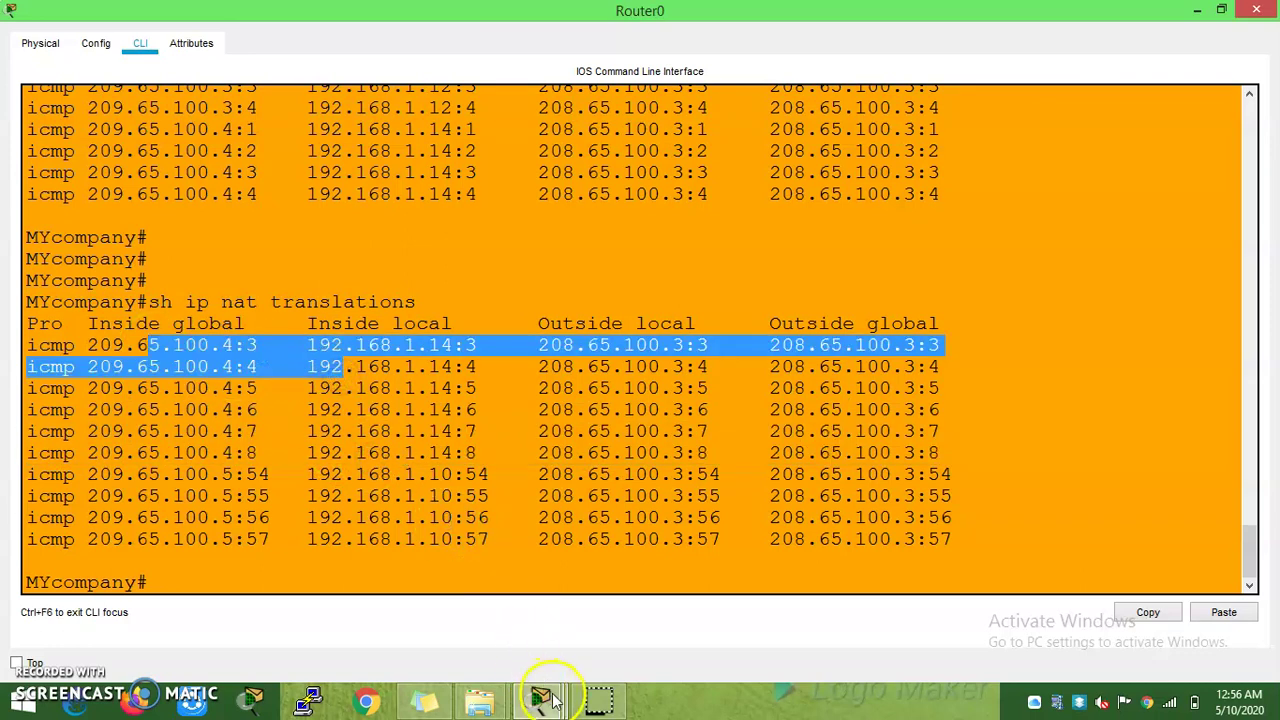
pyautogui.click(550, 540)
pyautogui.moveTo(116, 392); pyautogui.dragTo(894, 540)
pyautogui.click(894, 540)
pyautogui.moveTo(590, 688)
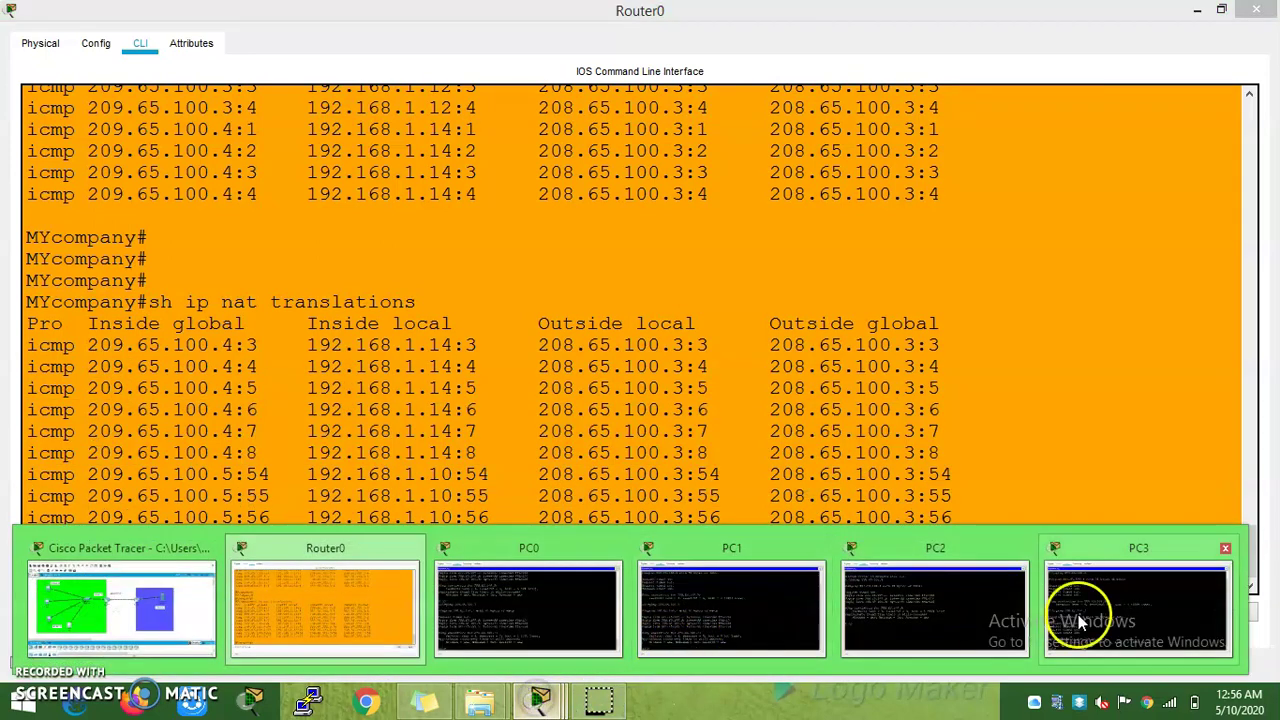
pyautogui.click(1092, 600)
# Step: Rerun PC3's ping, then reopen PC3 from the topology, maximize it and close Command Prompt
pyautogui.press('Return')
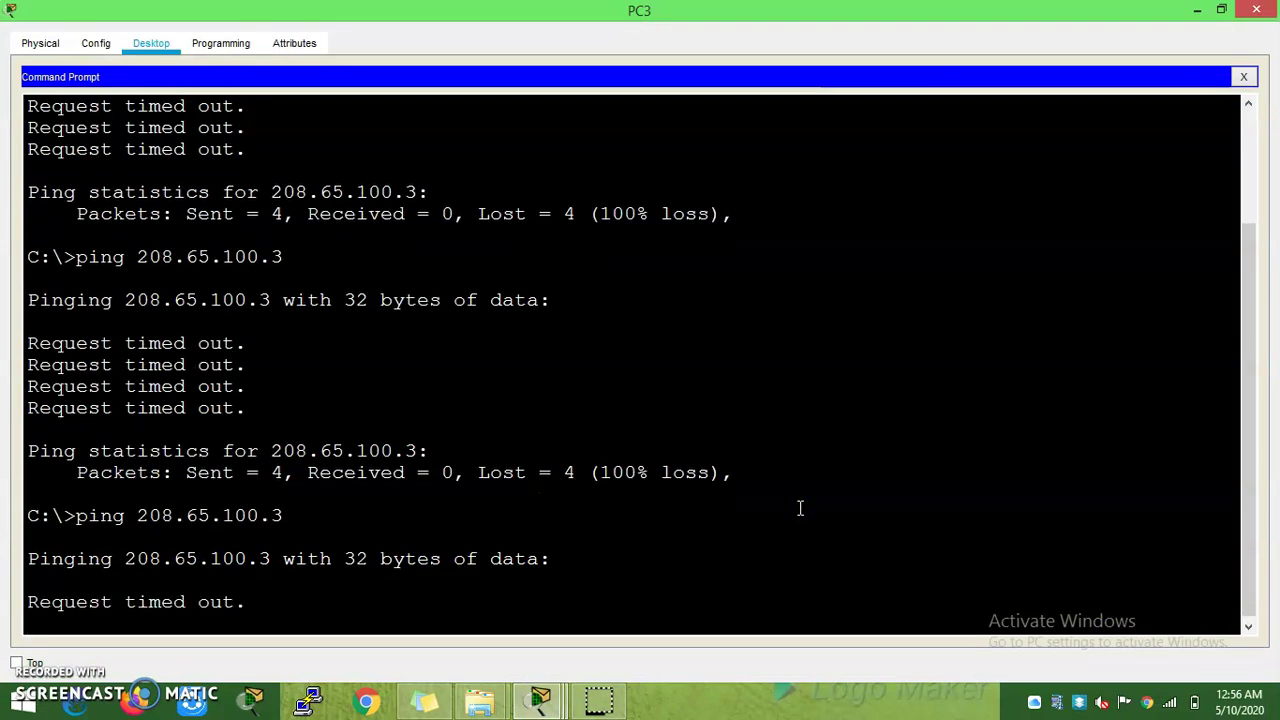
pyautogui.moveTo(276, 559); pyautogui.dragTo(152, 557)
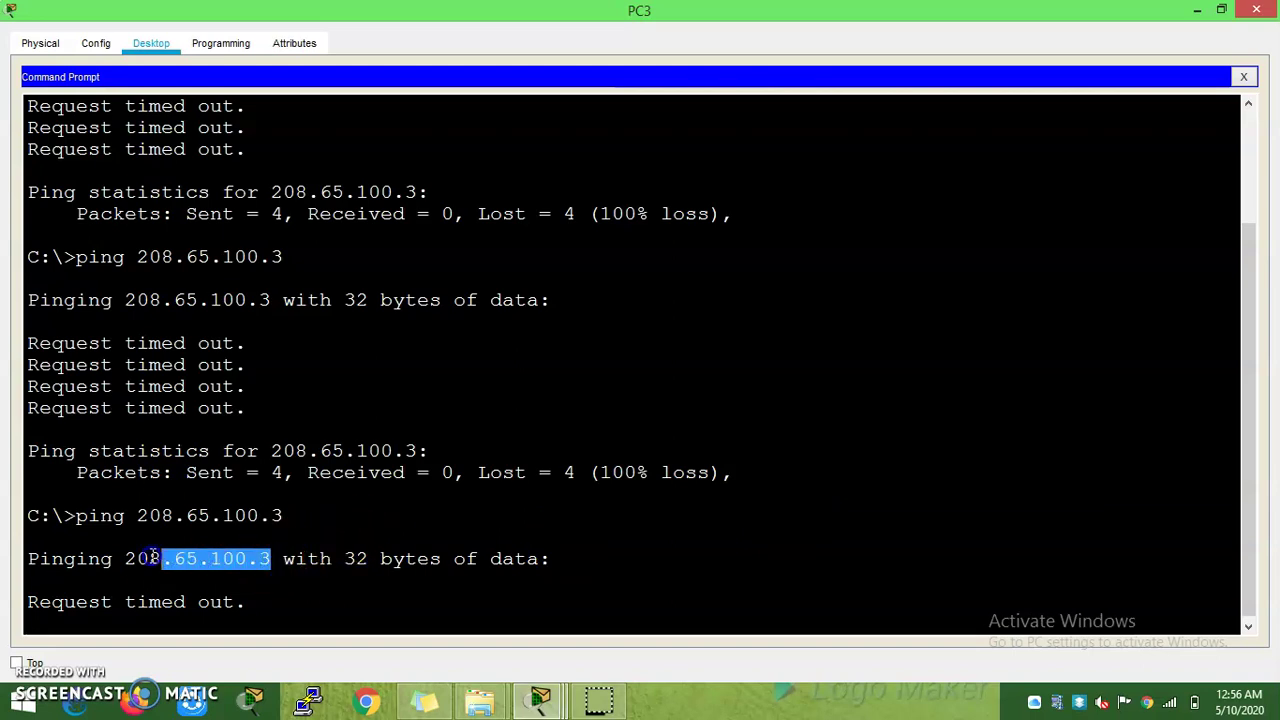
pyautogui.moveTo(540, 700)
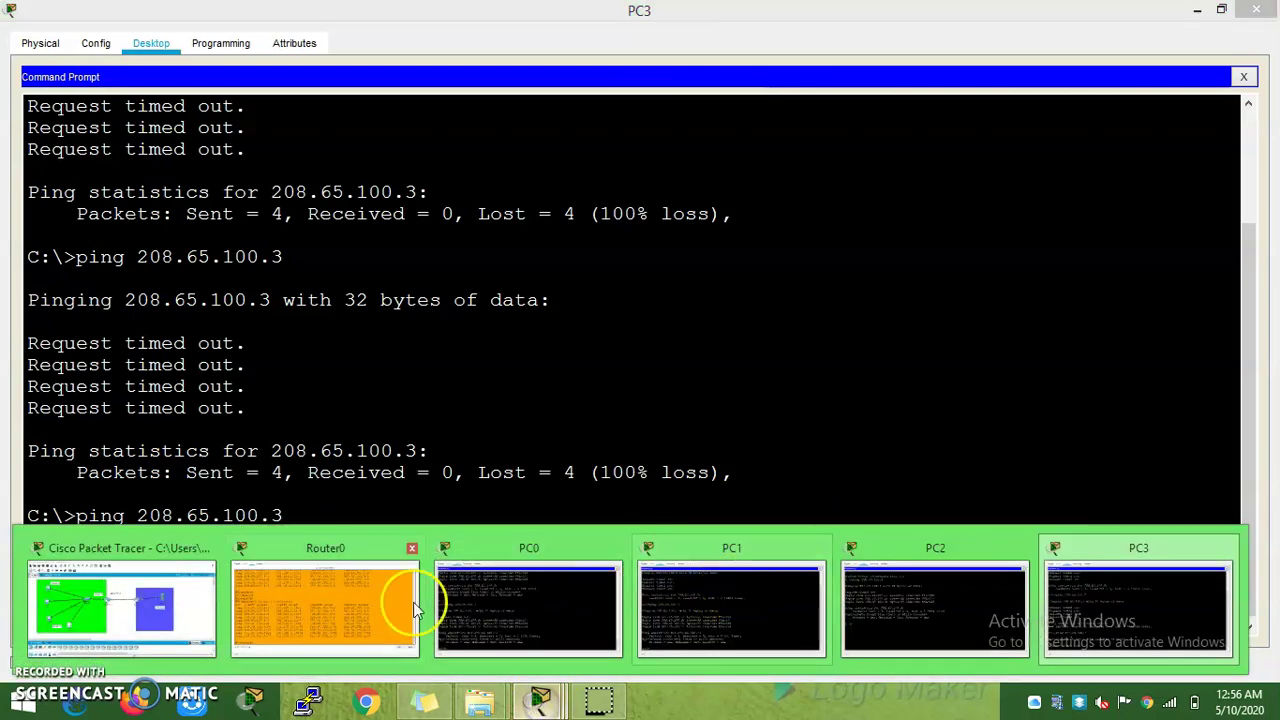
pyautogui.click(130, 612)
pyautogui.click(282, 466)
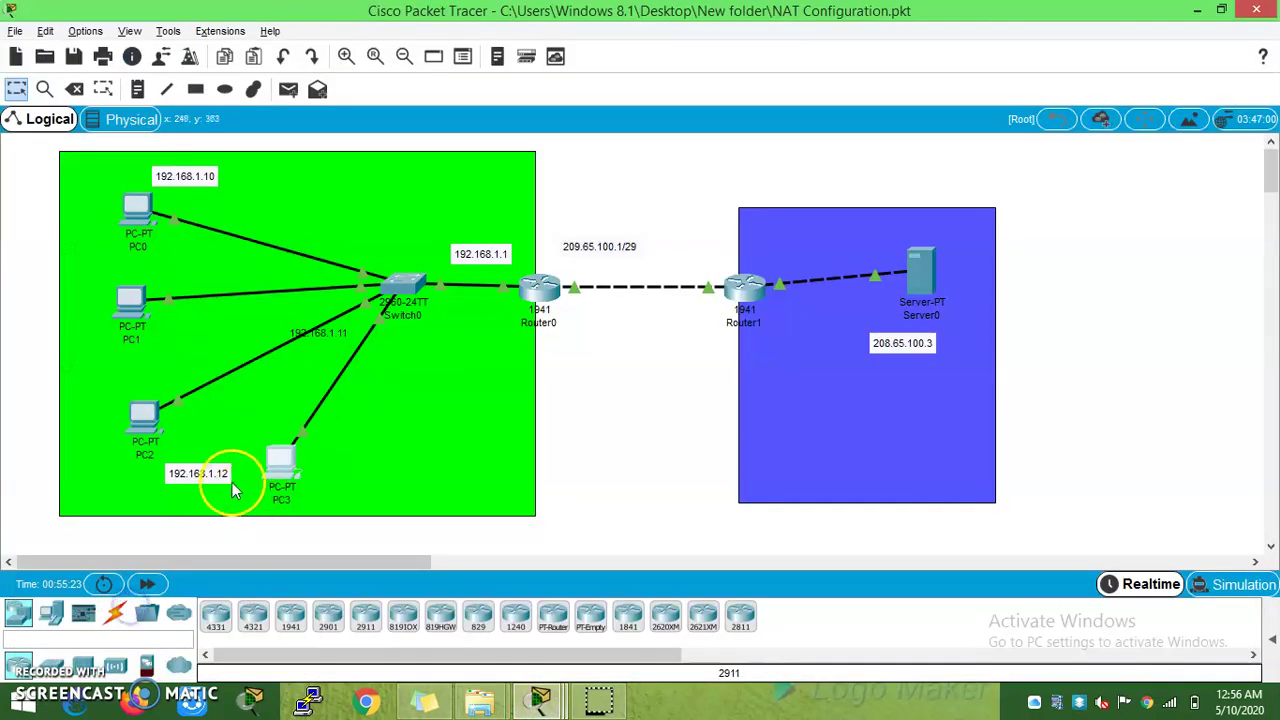
pyautogui.click(282, 466)
pyautogui.click(880, 76)
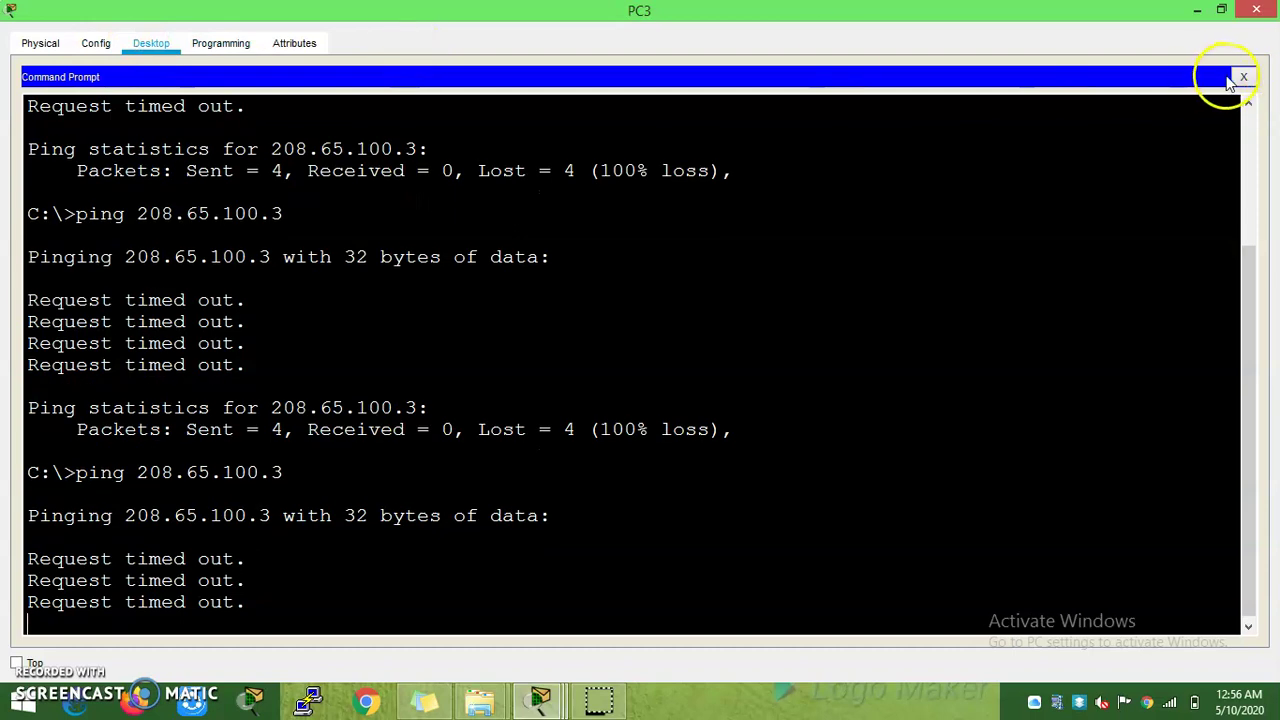
pyautogui.click(1242, 77)
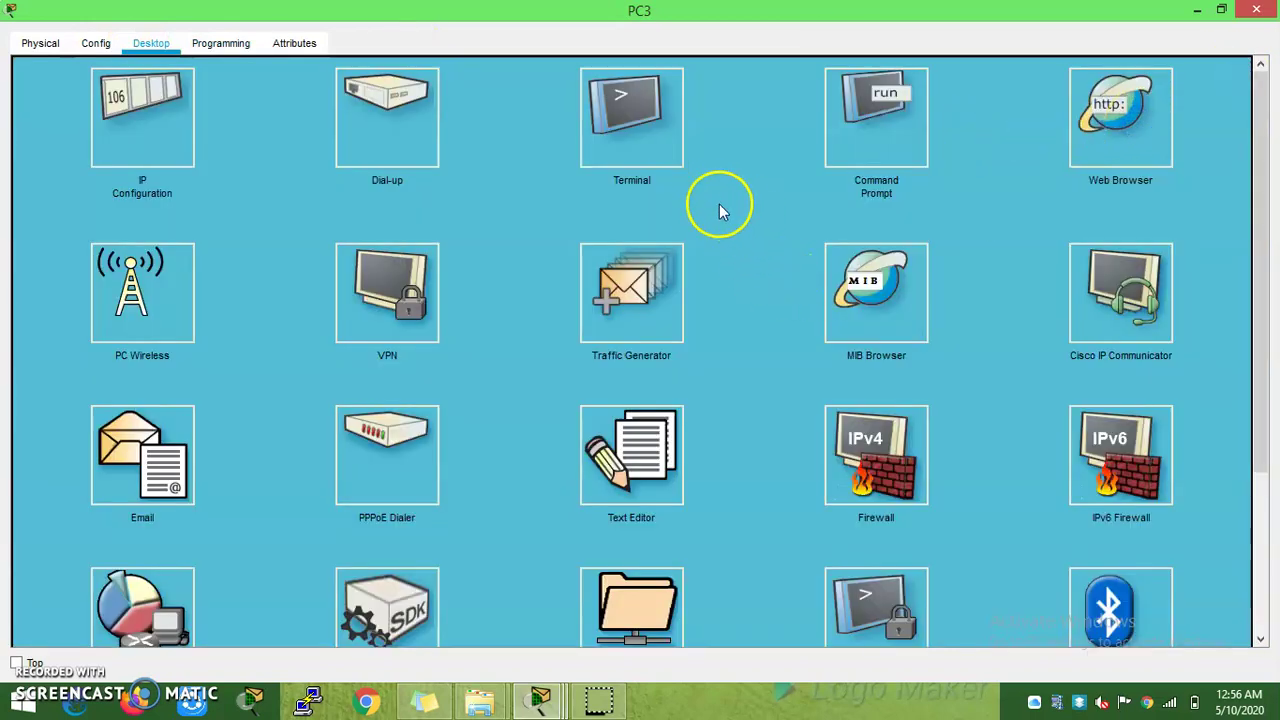
pyautogui.click(1003, 174)
pyautogui.click(633, 100)
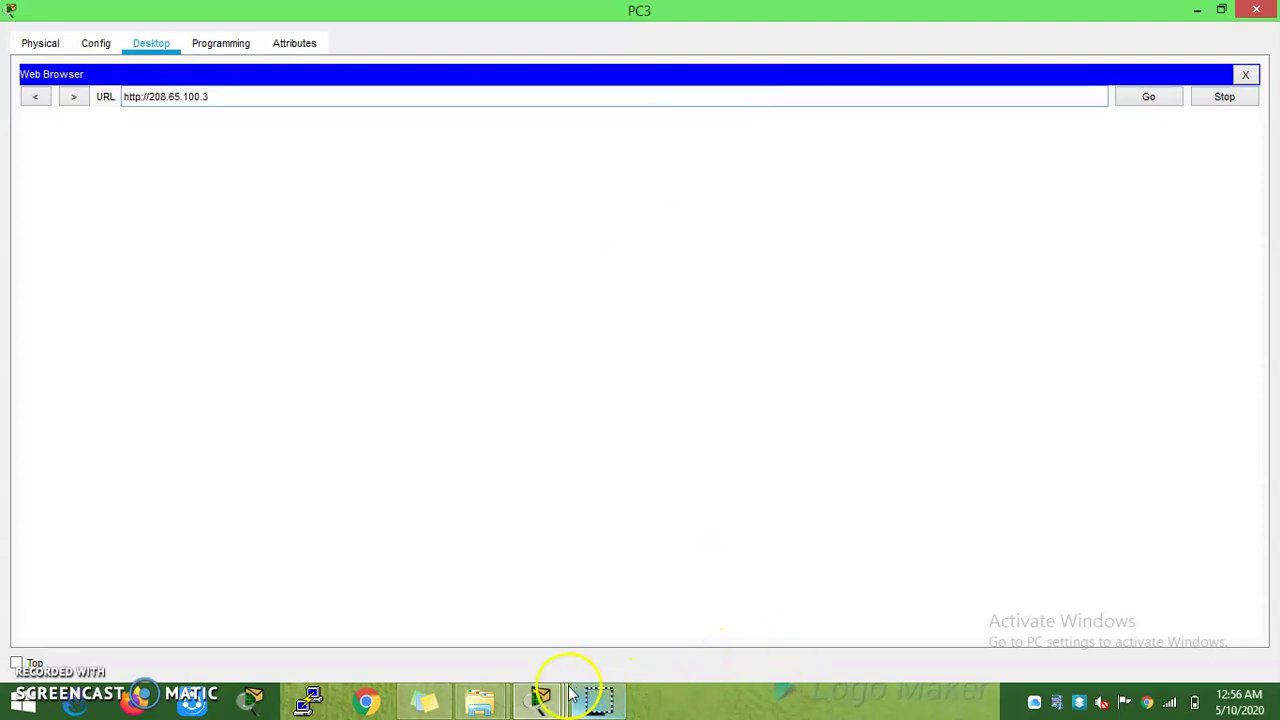
pyautogui.moveTo(560, 690)
pyautogui.click(428, 614)
pyautogui.click(480, 557)
pyautogui.press('Up')
pyautogui.press('Return')
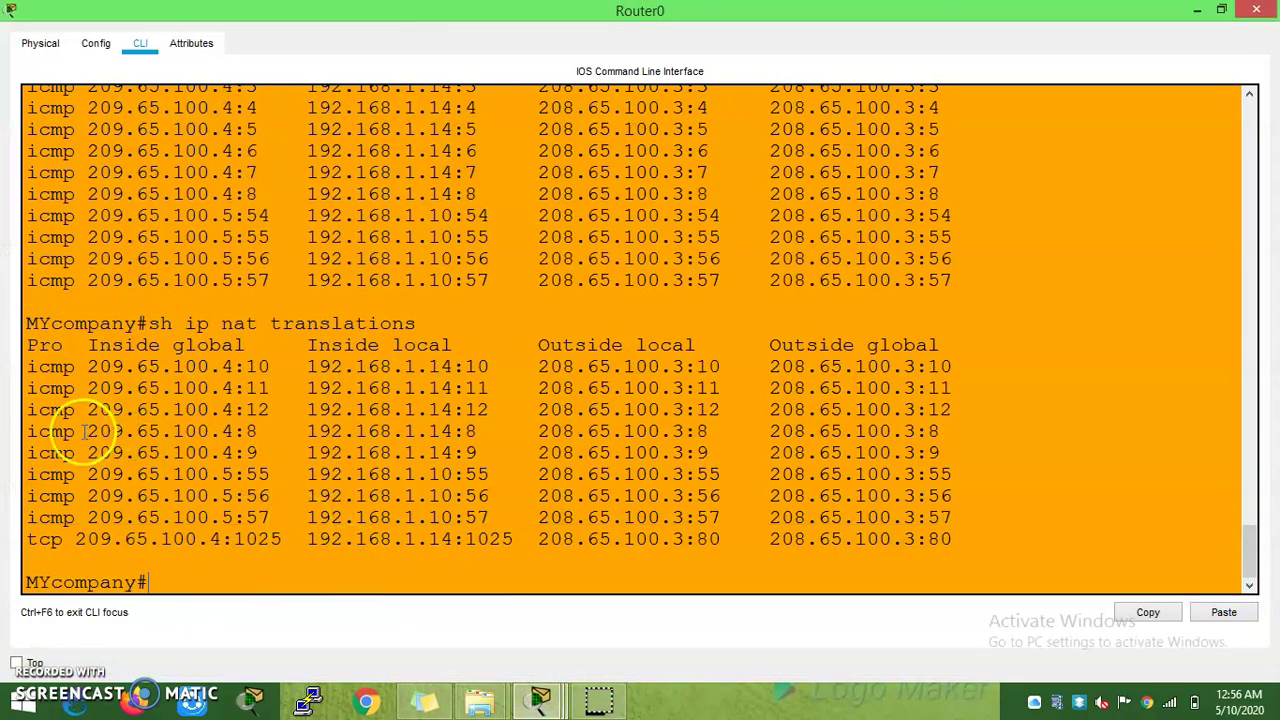
# Step: Highlight the 209.65.100.4:8 and :9 translation rows in Router0's NAT table
pyautogui.moveTo(88, 453); pyautogui.dragTo(850, 453)
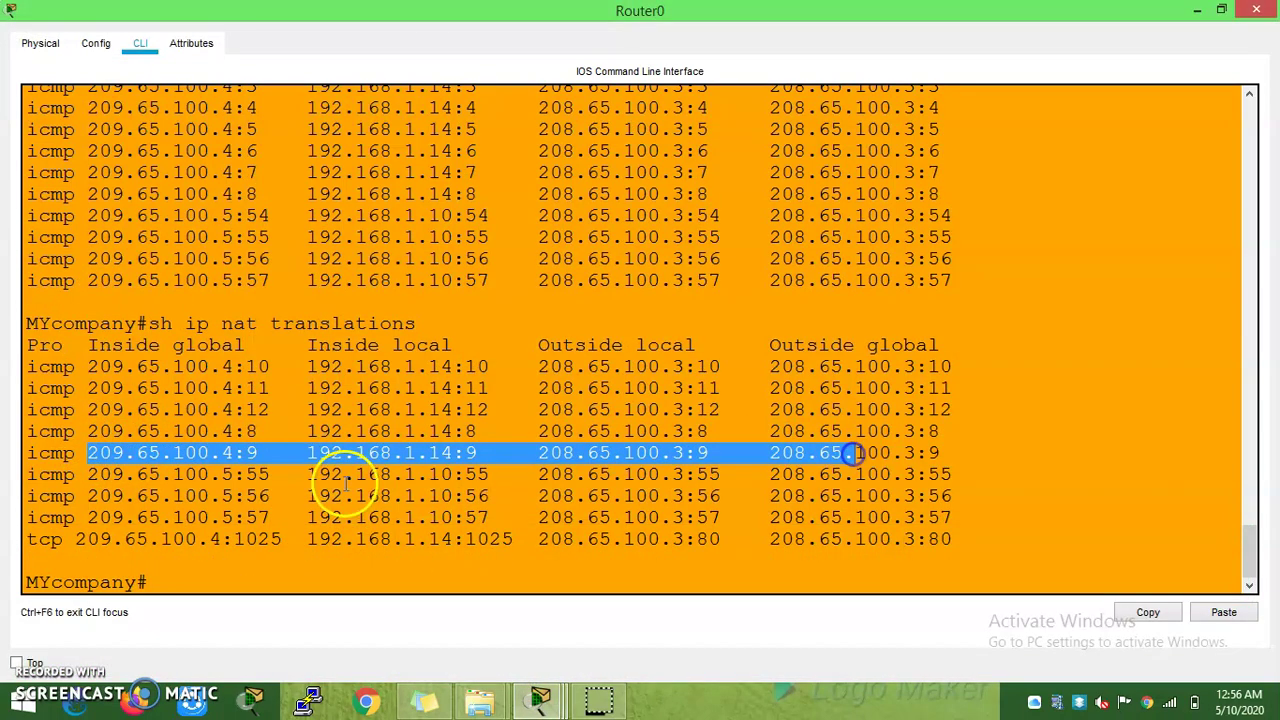
pyautogui.click(850, 453)
pyautogui.click(540, 455)
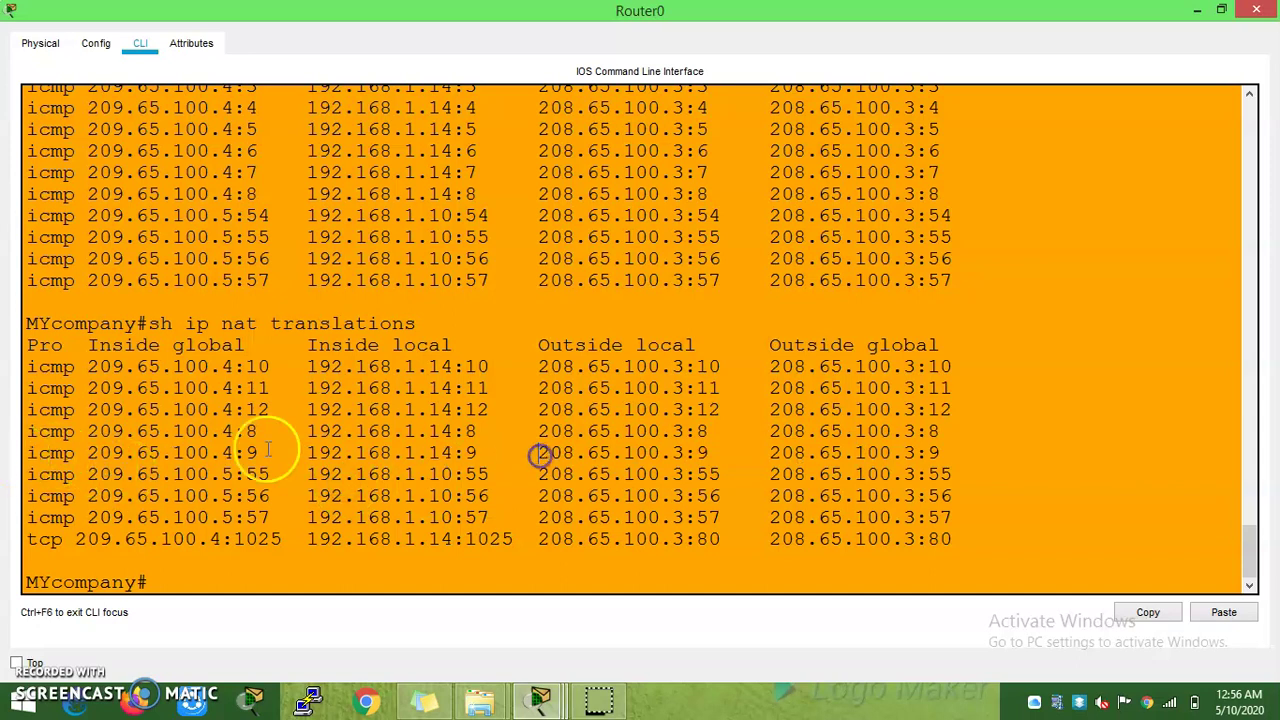
pyautogui.moveTo(30, 431); pyautogui.dragTo(514, 434)
pyautogui.click(576, 408)
pyautogui.moveTo(185, 453); pyautogui.dragTo(877, 452)
pyautogui.click(748, 394)
pyautogui.moveTo(346, 368); pyautogui.dragTo(946, 429)
pyautogui.click(684, 463)
# Step: Point out the 209.65.100.4:10 entry and the TCP row's inside global address
pyautogui.click(229, 469)
pyautogui.click(430, 496)
pyautogui.moveTo(112, 367); pyautogui.dragTo(297, 367)
pyautogui.click(289, 511)
pyautogui.moveTo(160, 540); pyautogui.dragTo(232, 540)
pyautogui.click(448, 530)
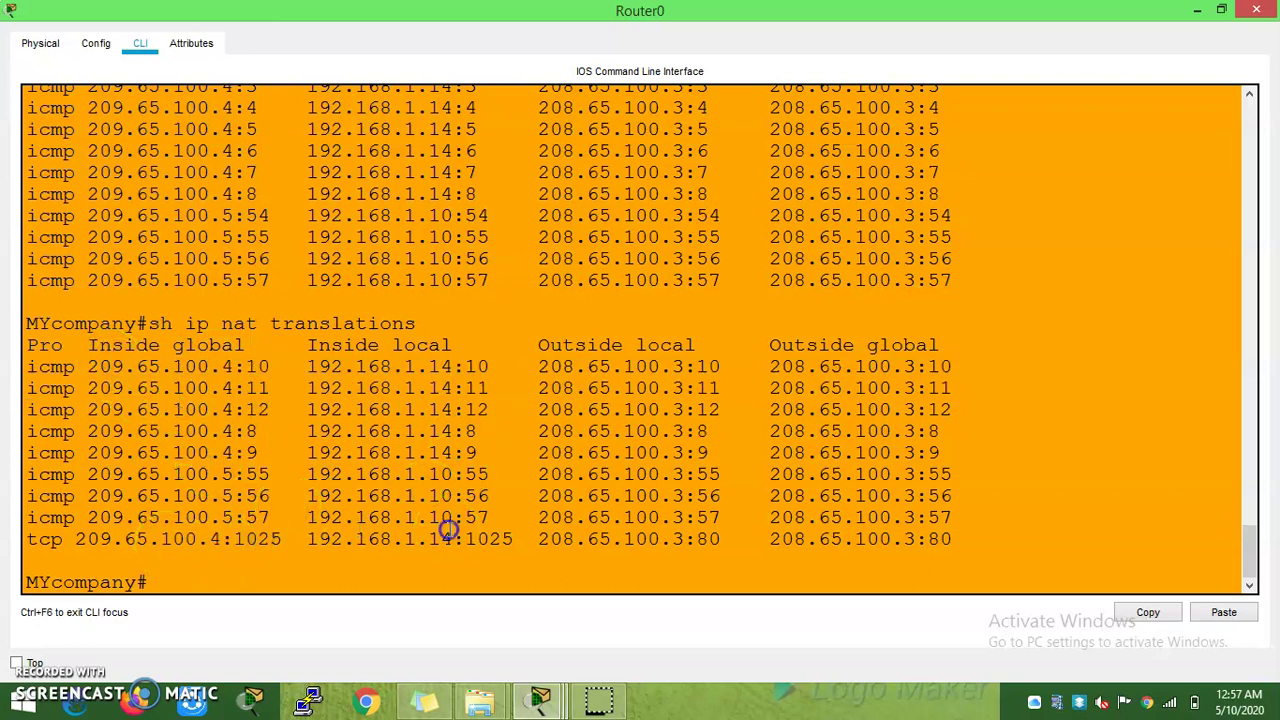
pyautogui.click(908, 532)
# Step: Rerun sh ip nat translations three times until only 192.168.1.14's entries remain
pyautogui.click(716, 524)
pyautogui.press('Up')
pyautogui.press('Return')
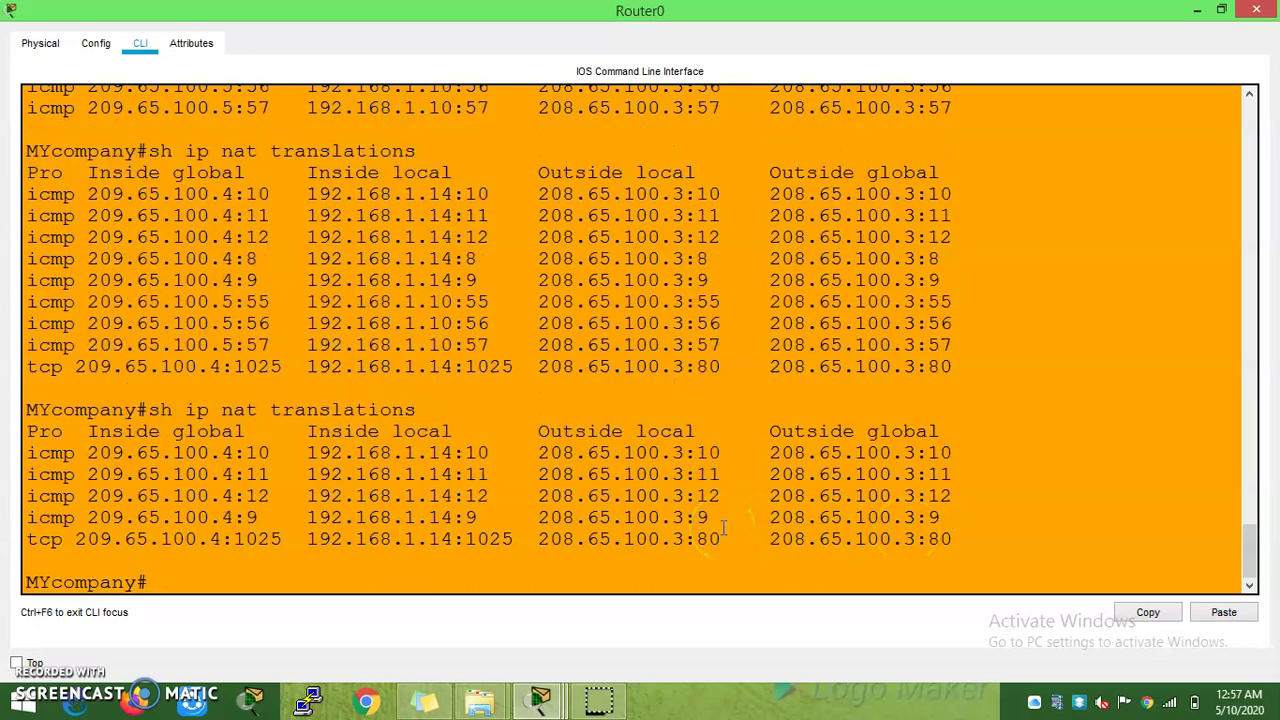
pyautogui.press('Up')
pyautogui.press('Return')
pyautogui.press('Up')
pyautogui.press('Return')
pyautogui.press('Up')
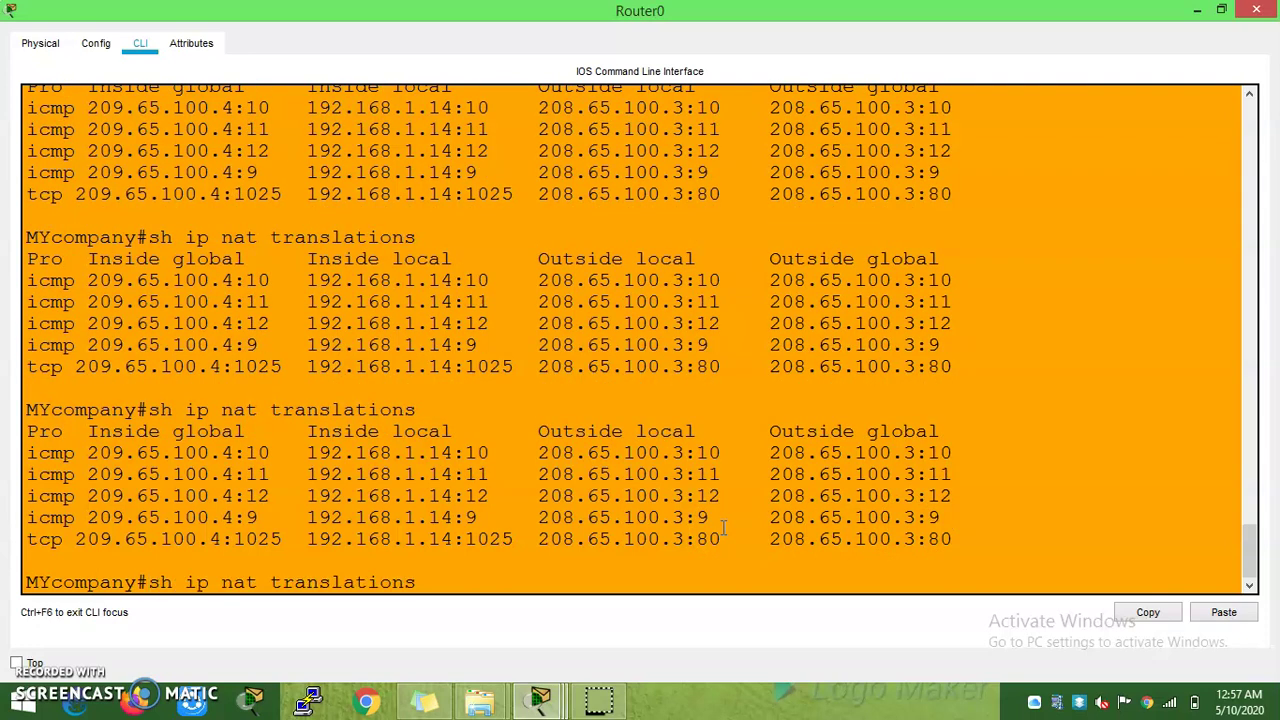
pyautogui.press('Up')
pyautogui.press('Down')
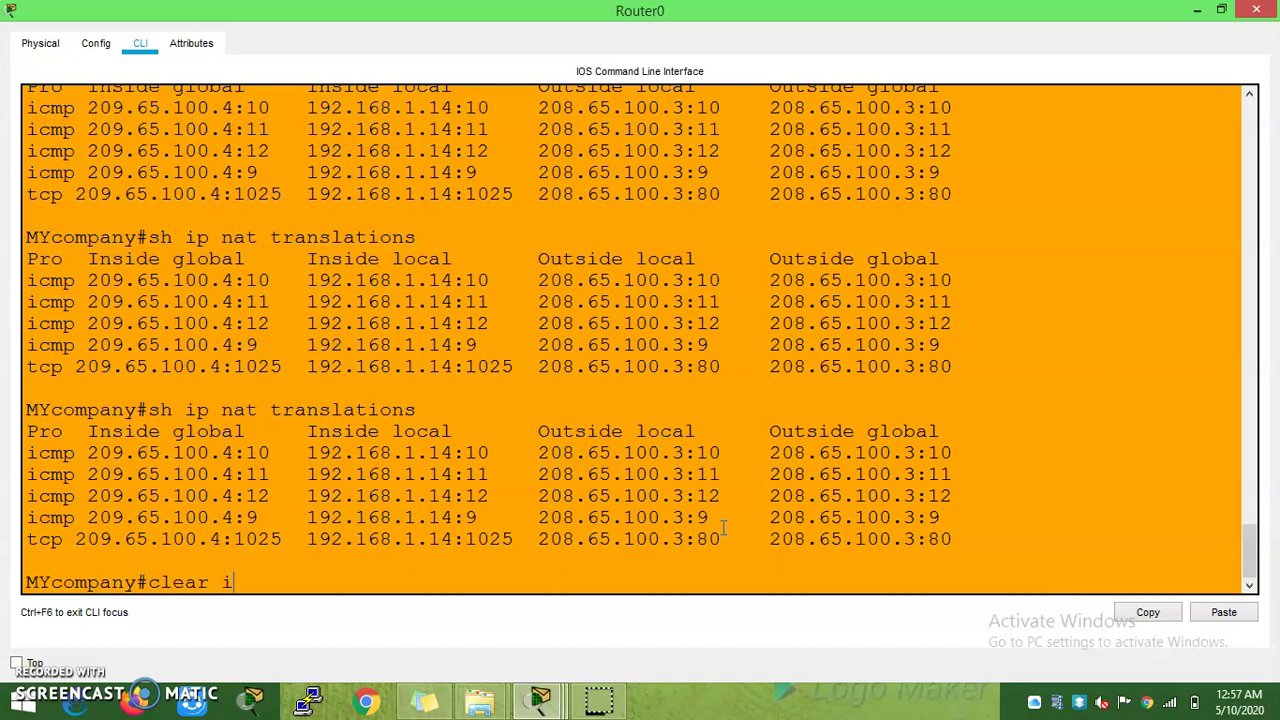
# Step: Run clear ip nat translation * on Router0 to delete all dynamic translations
pyautogui.write('clear ip nat tran')
pyautogui.press('Tab')
pyautogui.press('Return')
pyautogui.press('Return')
pyautogui.press('Up')
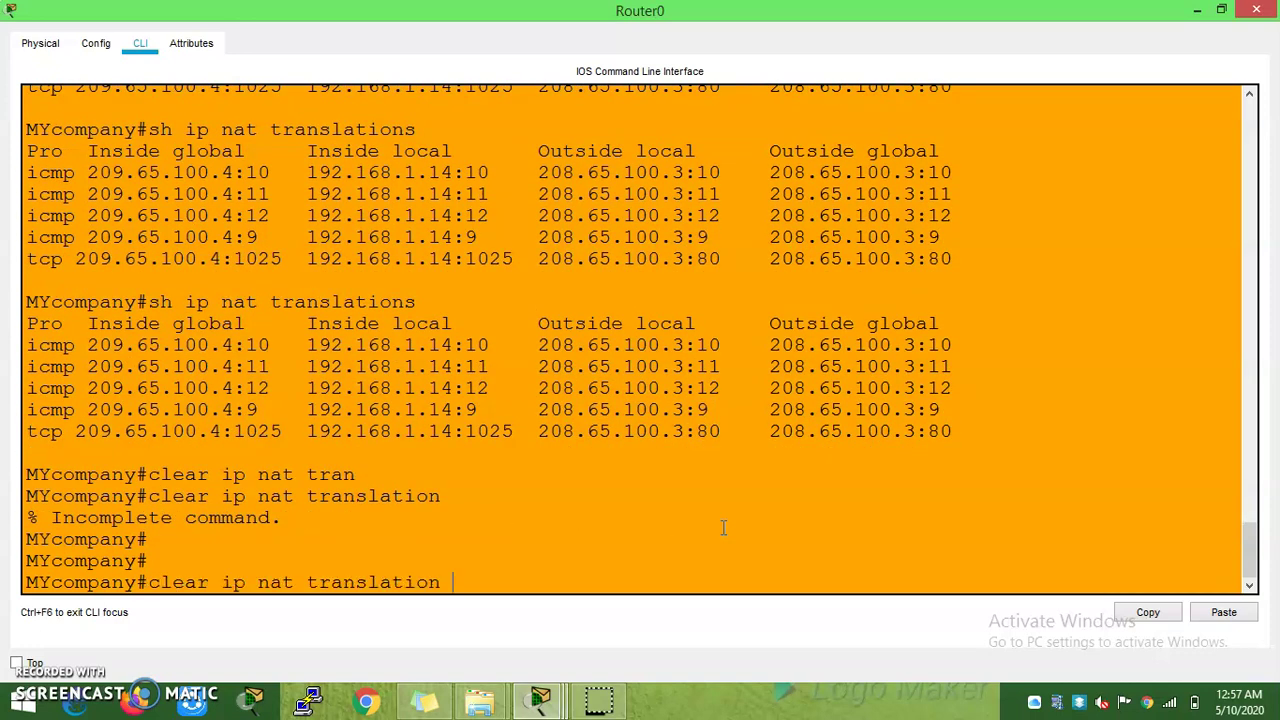
pyautogui.write('?')
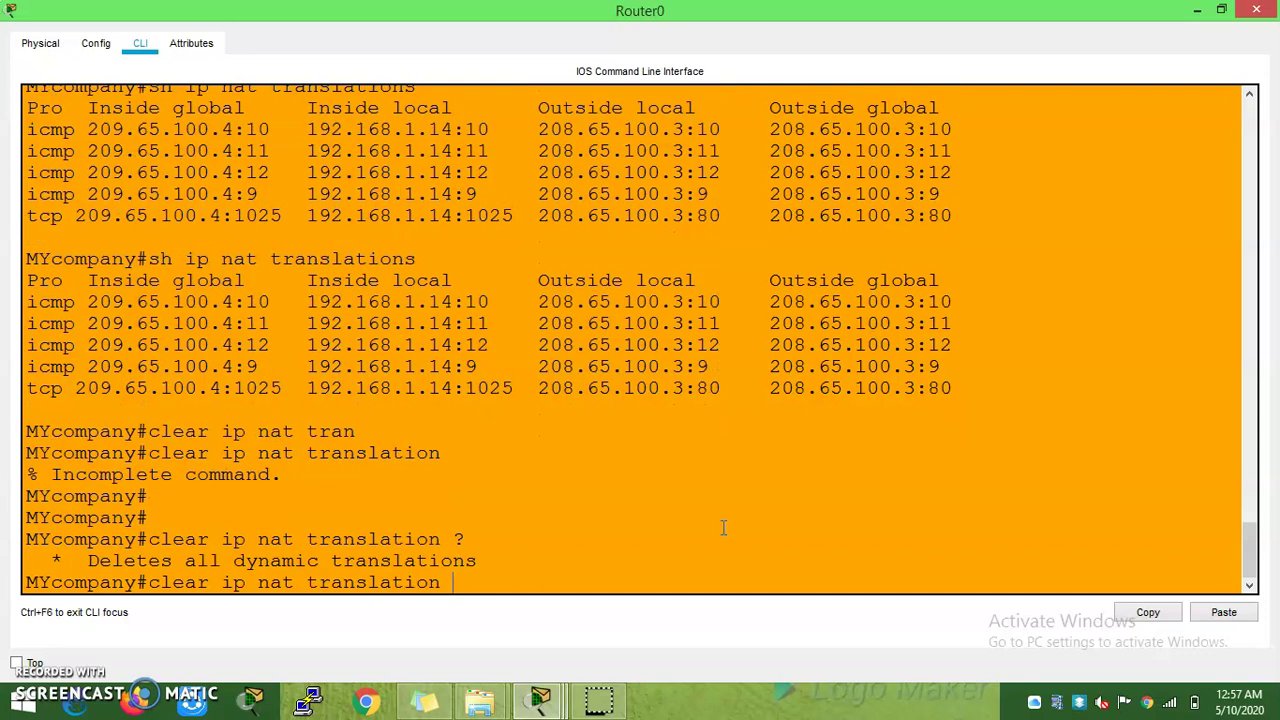
pyautogui.write('*')
pyautogui.press('Return')
pyautogui.press('Return')
pyautogui.press('Return')
pyautogui.press('Return')
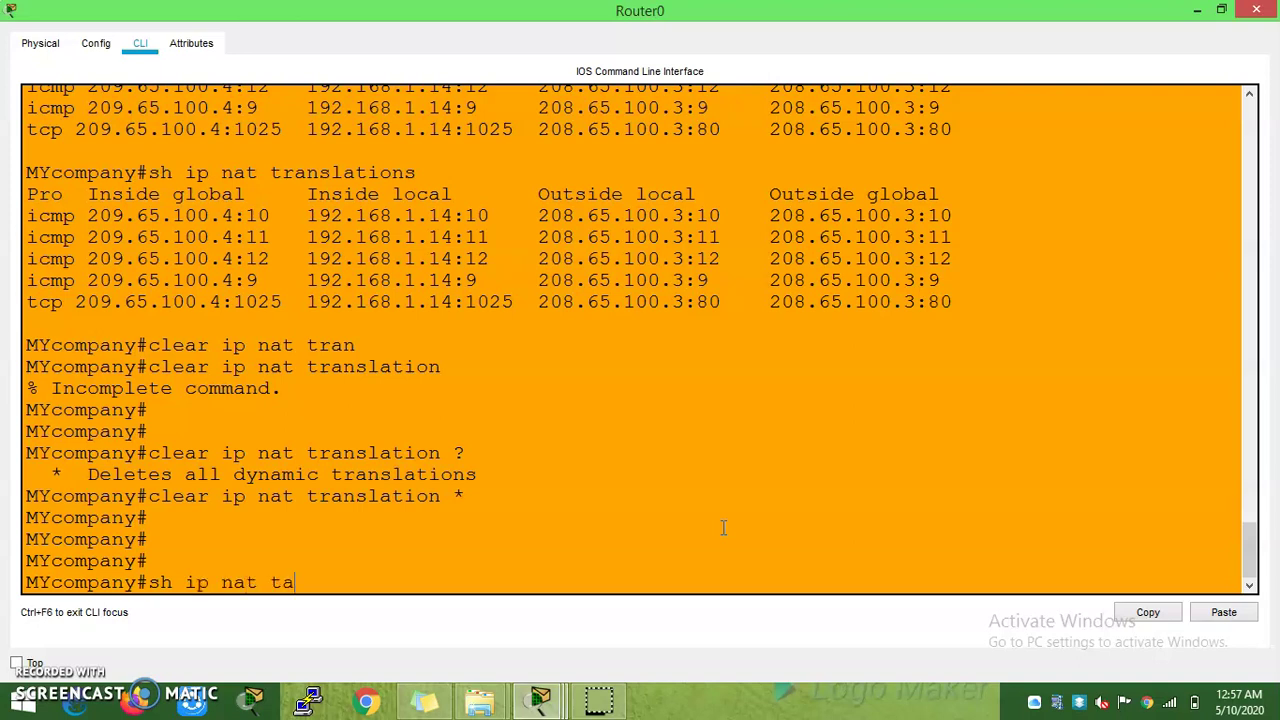
# Step: Run sh ip nat translations to confirm the NAT table is empty
pyautogui.write('sh ip nat tra')
pyautogui.press('Tab')
pyautogui.press('Return')
pyautogui.press('Return')
pyautogui.press('Return')
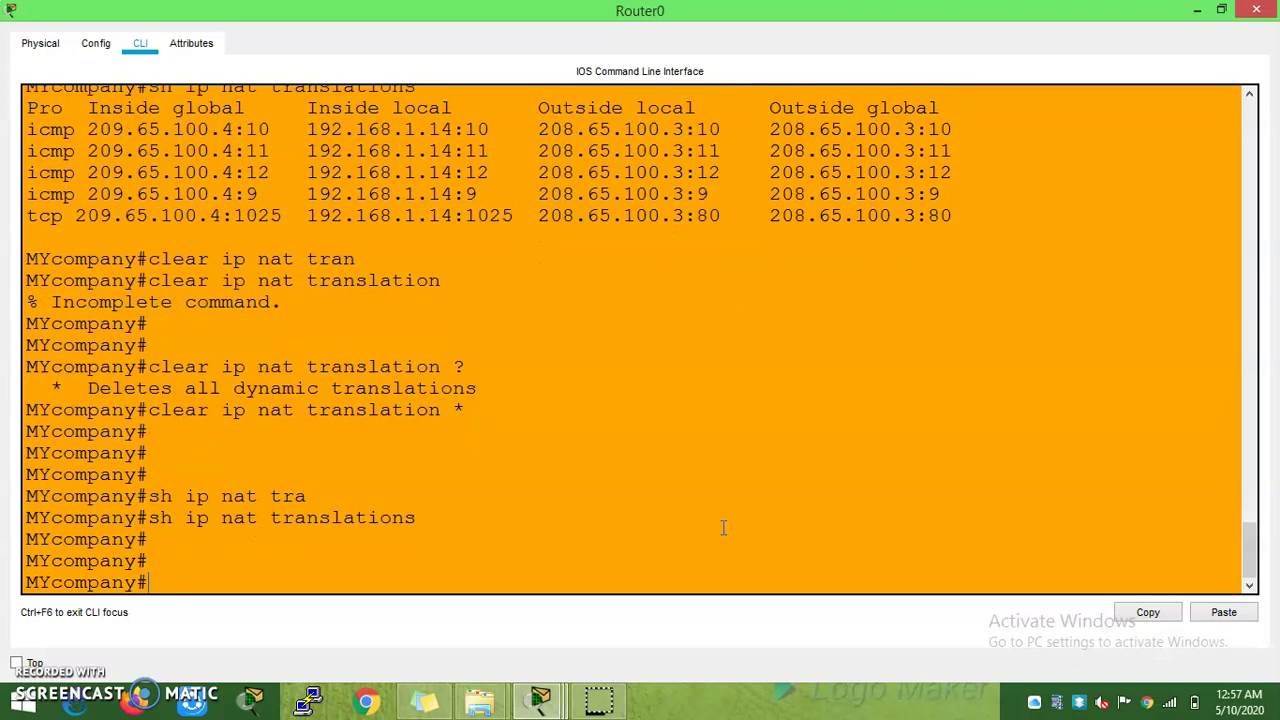
pyautogui.moveTo(537, 705)
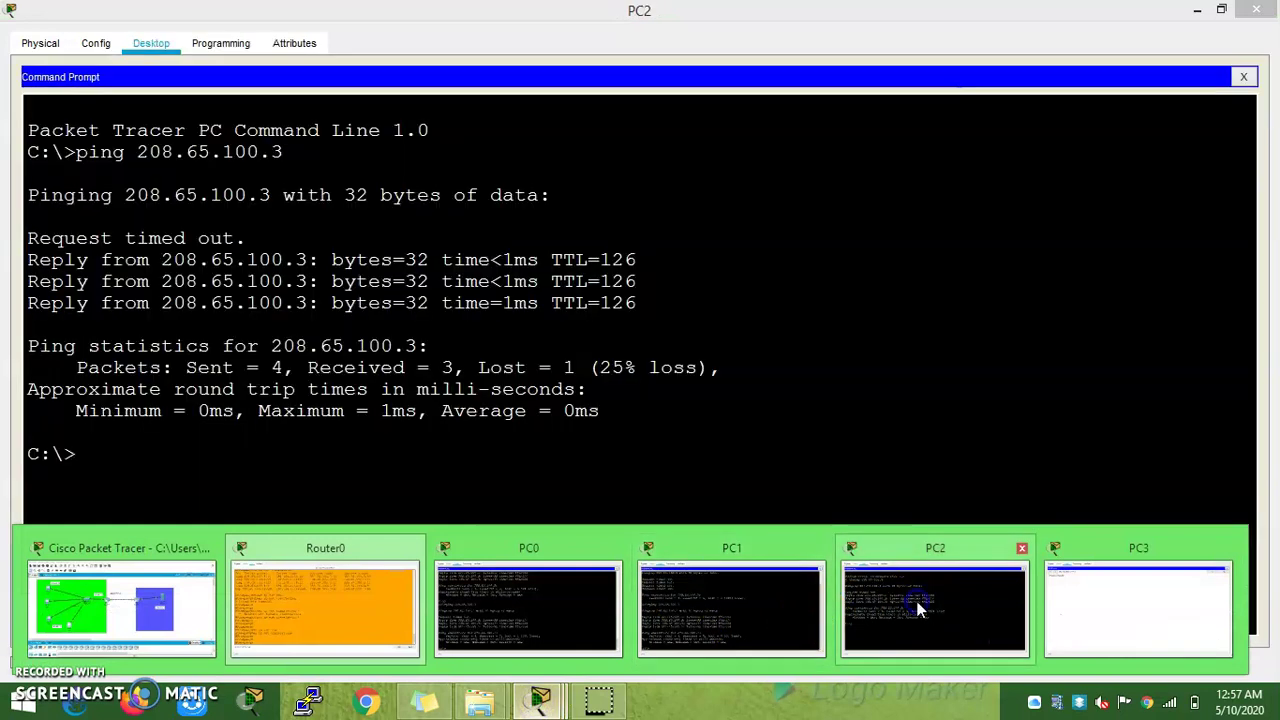
pyautogui.click(915, 605)
pyautogui.click(1137, 611)
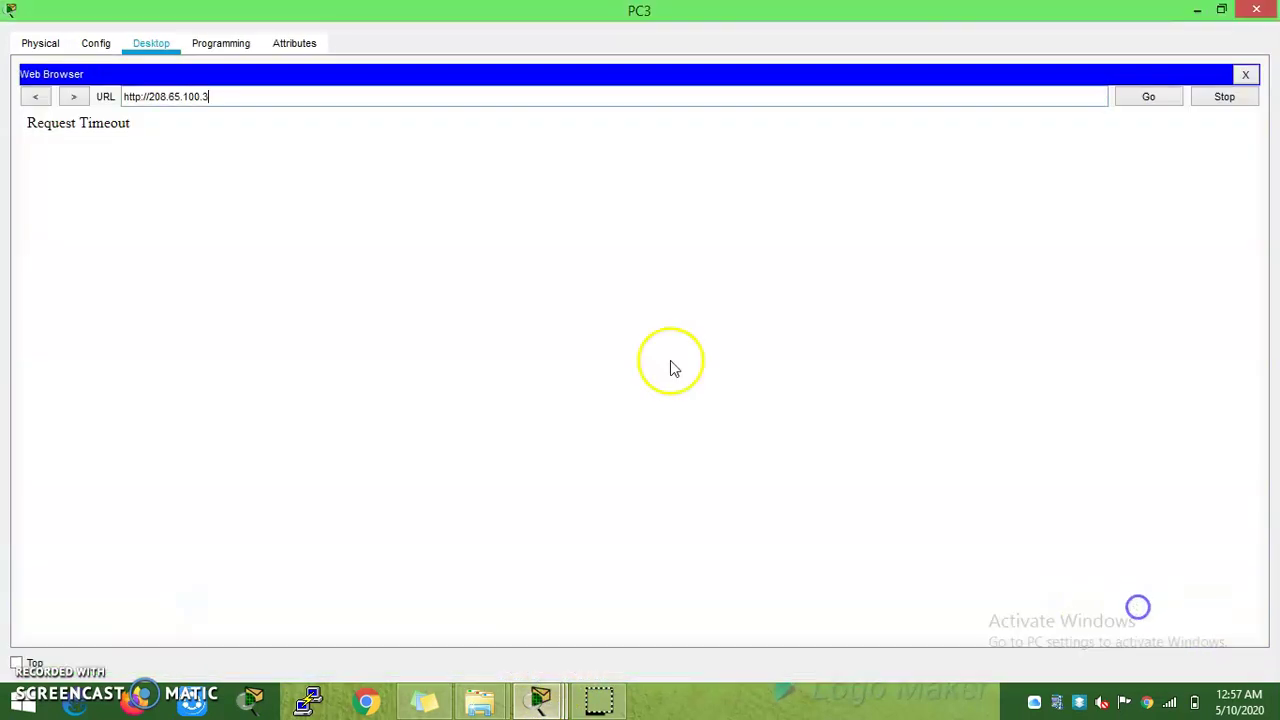
pyautogui.click(1152, 97)
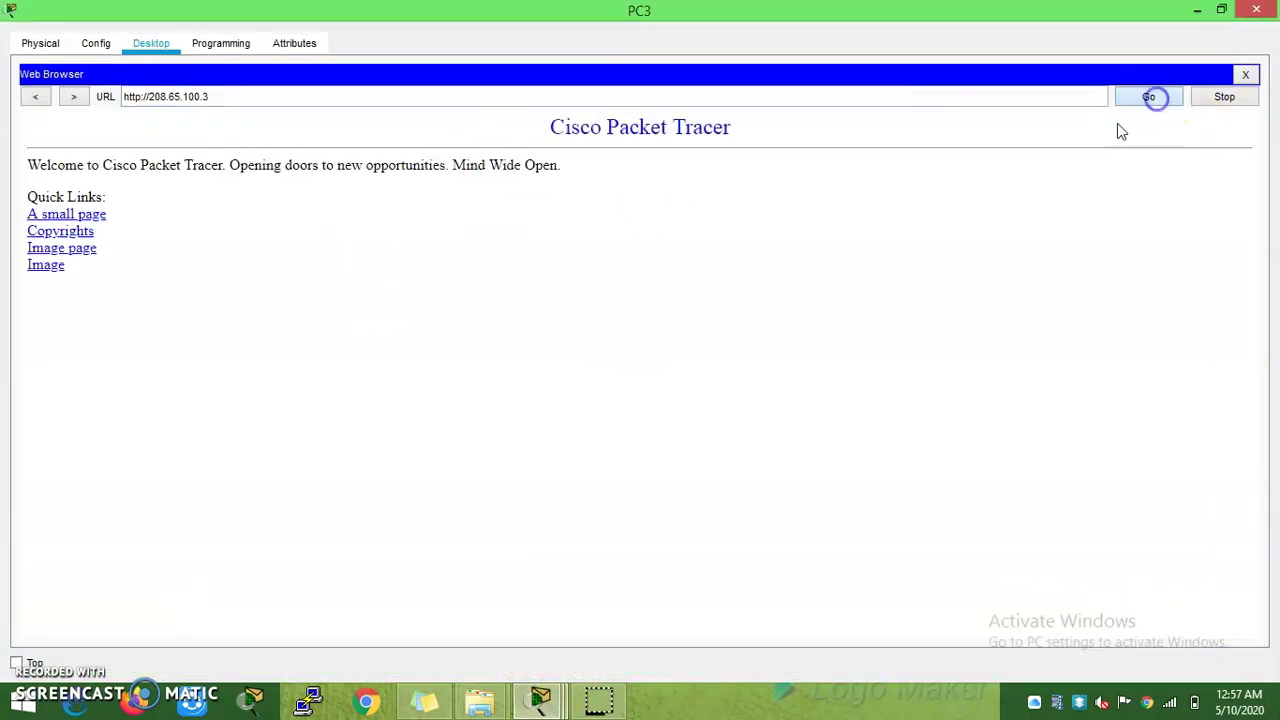
pyautogui.moveTo(553, 695)
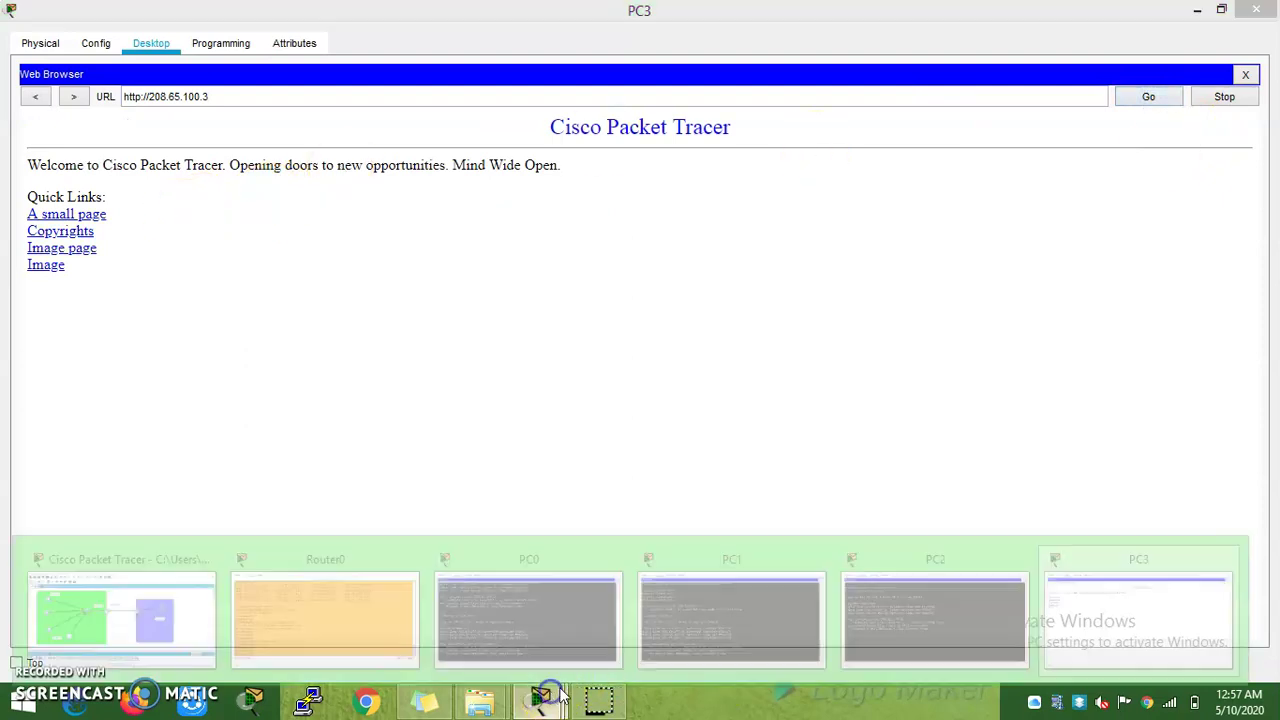
pyautogui.click(355, 621)
# Step: Rerun sh ip nat translations and inspect the single TCP 192.168.1.14:1026 to 209.65.100.5:1026 entry
pyautogui.press('Up')
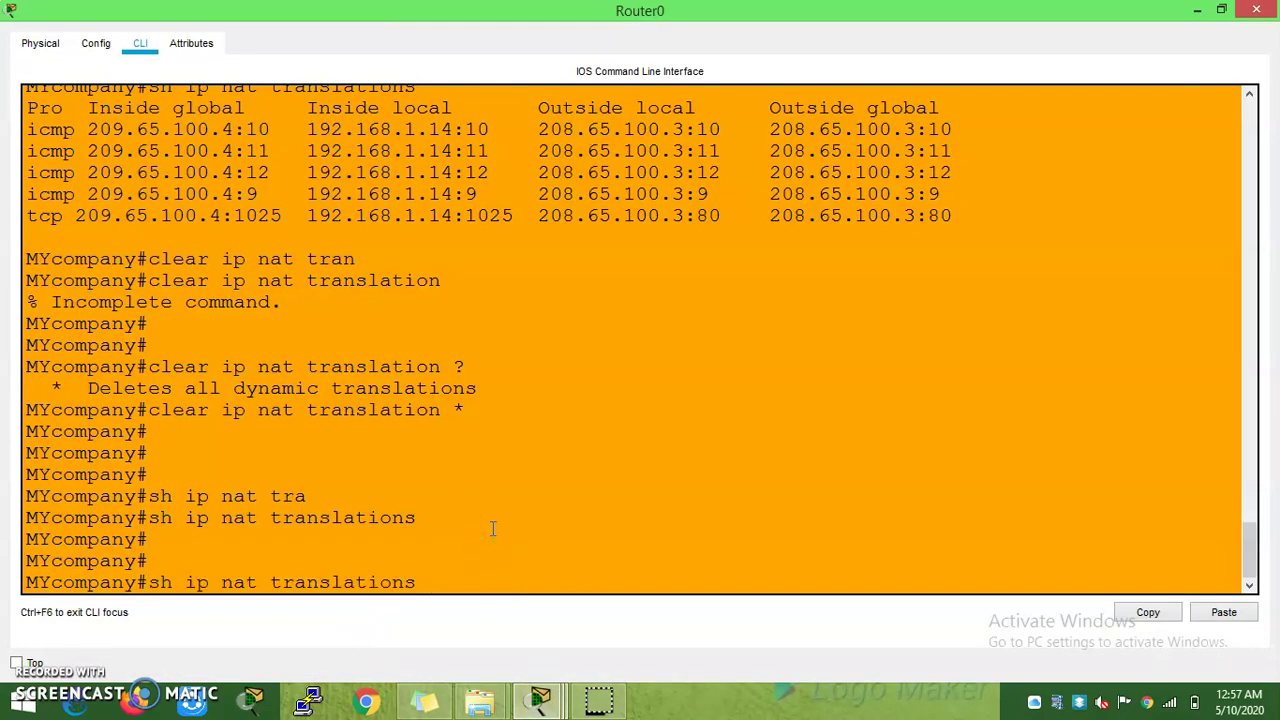
pyautogui.press('Return')
pyautogui.moveTo(228, 540); pyautogui.dragTo(100, 540)
pyautogui.click(391, 526)
pyautogui.moveTo(466, 540); pyautogui.dragTo(371, 543)
pyautogui.click(454, 553)
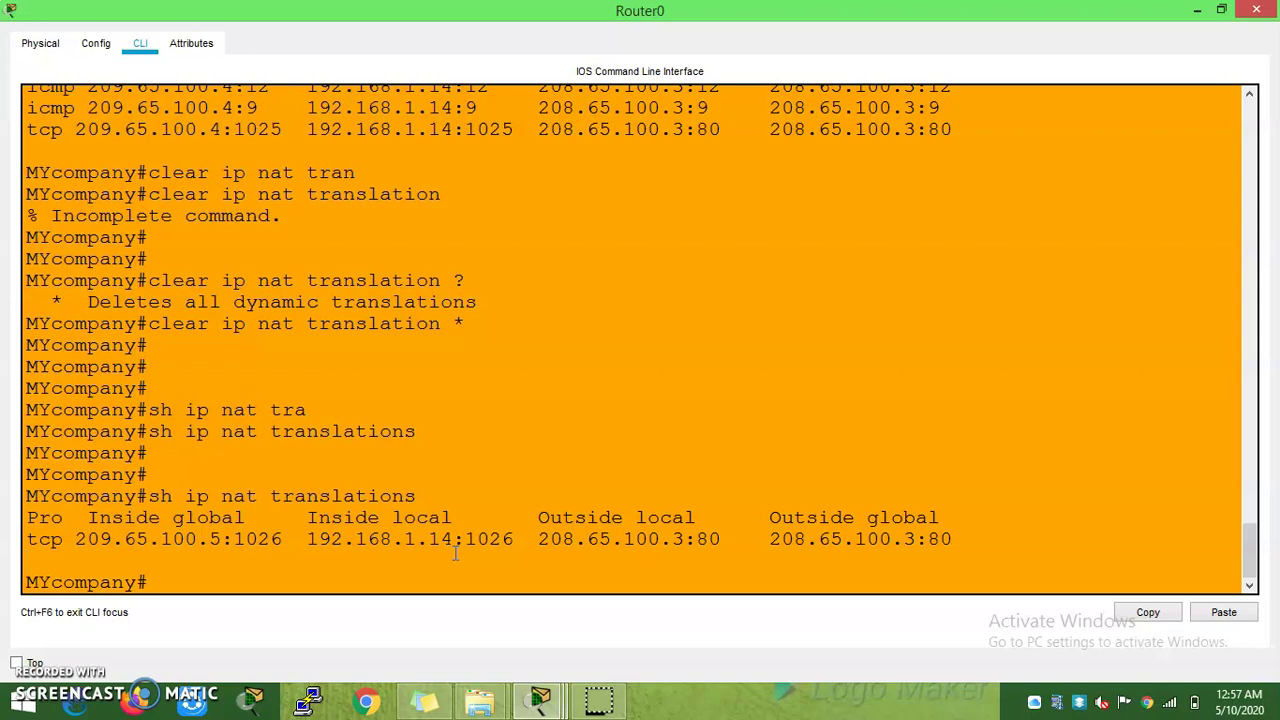
# Step: Refocus Router0's console and add blank prompts below the NAT table
pyautogui.click(605, 700)
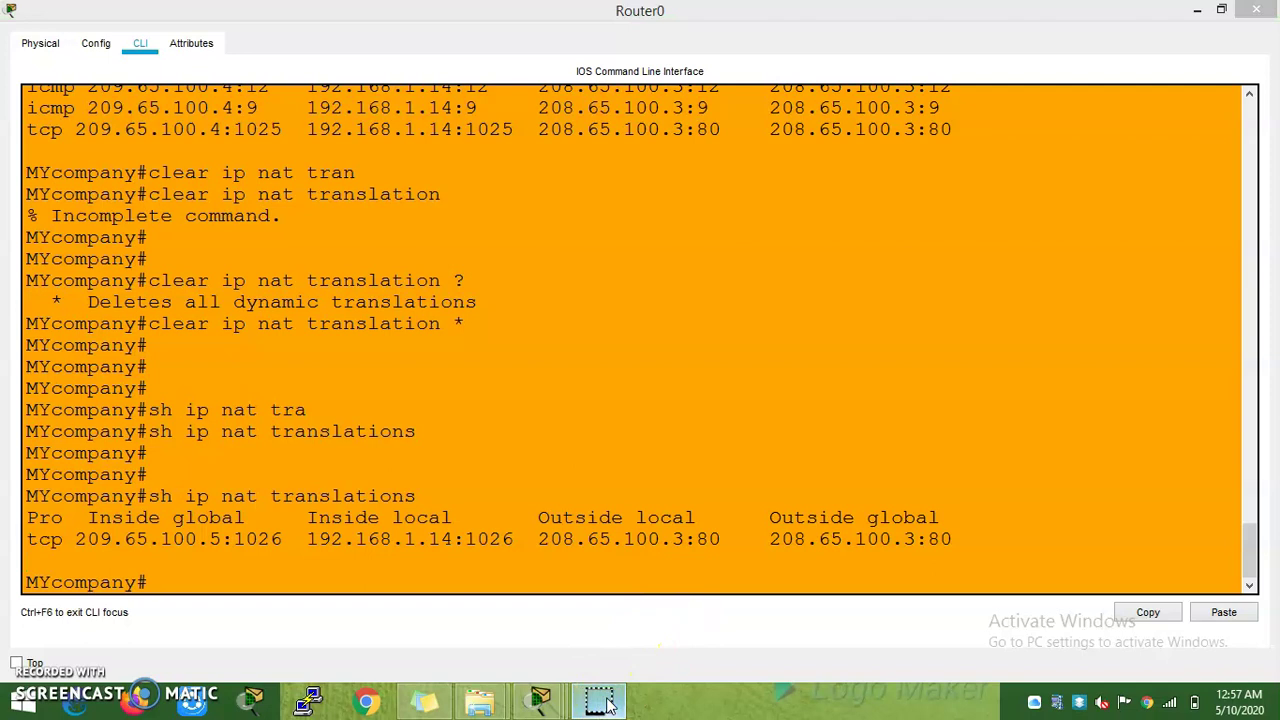
pyautogui.click(830, 549)
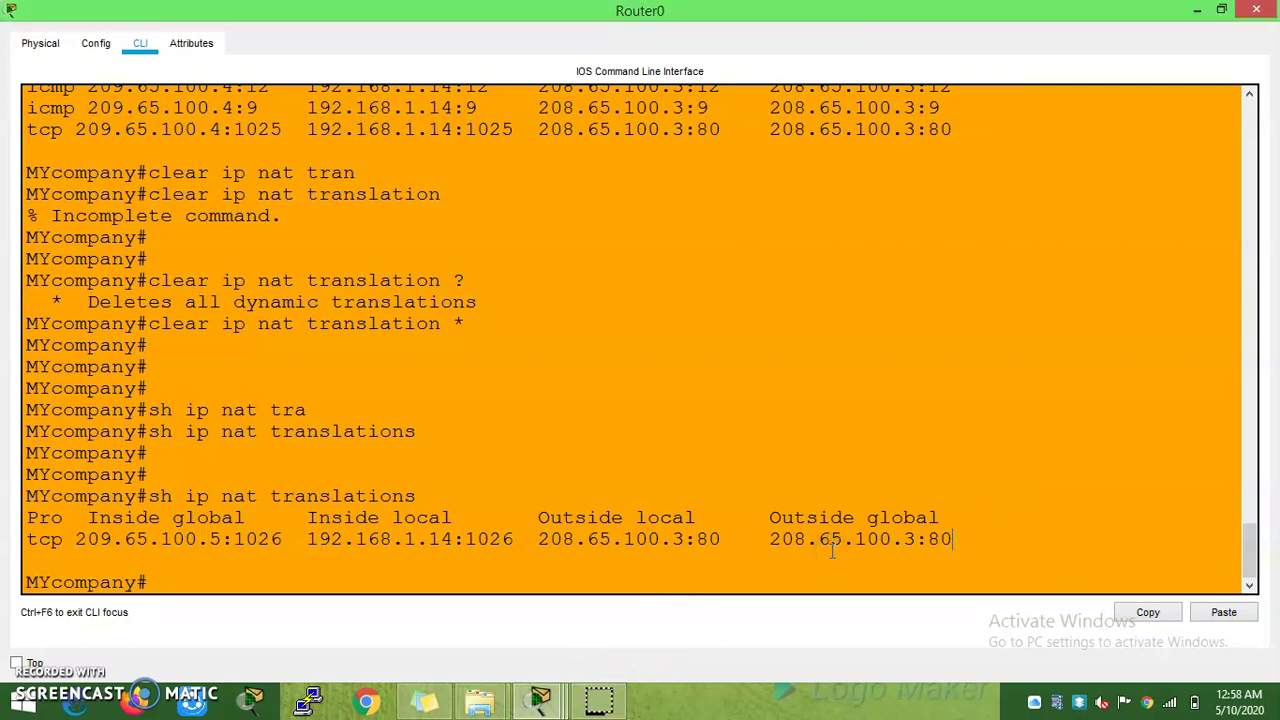
pyautogui.press('Return')
pyautogui.press('Return')
pyautogui.press('Return')
pyautogui.press('Return')
pyautogui.press('Return')
pyautogui.press('Return')
pyautogui.press('Return')
pyautogui.press('Return')
pyautogui.press('Return')
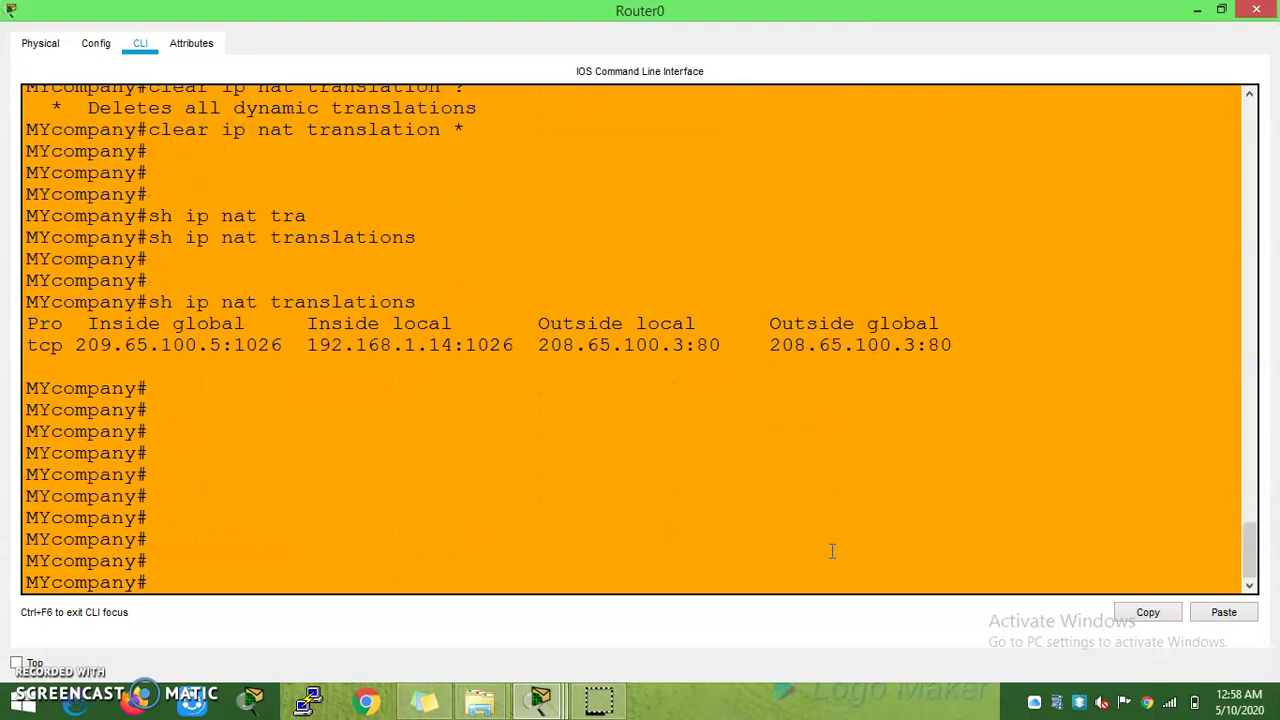